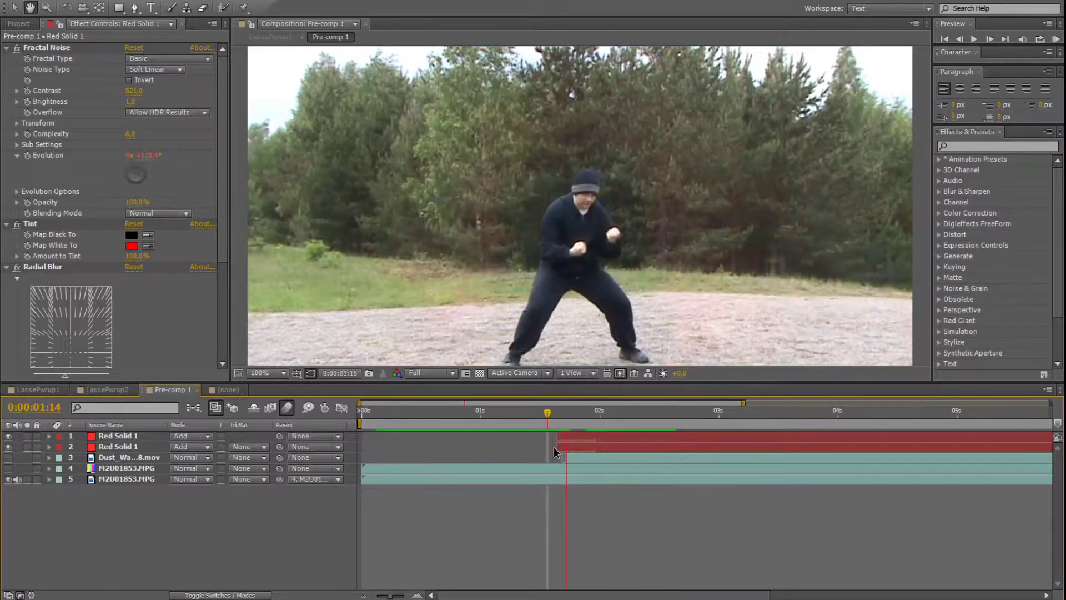
- Play back the finished aura composite in Pre-comp 1 from 0:00:01:11
left_click(532, 417)
key("space")
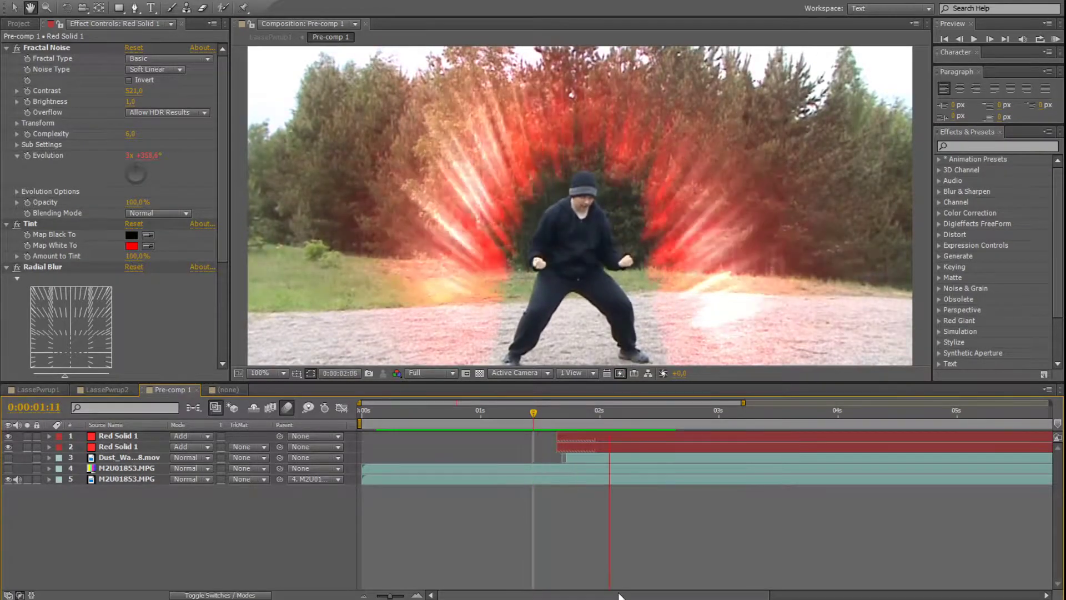
key("space")
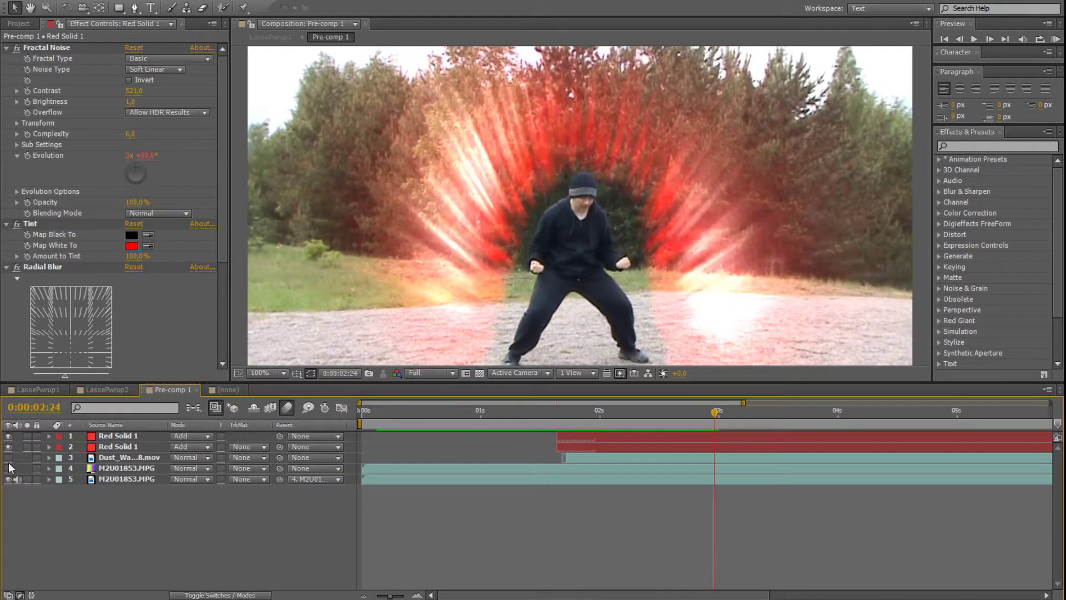
- Turn on visibility of the dust video layer and play back the composite from 0:00:01:10
left_click(8, 458)
left_click(528, 414)
scroll(698, 292, "down", 1)
key("space")
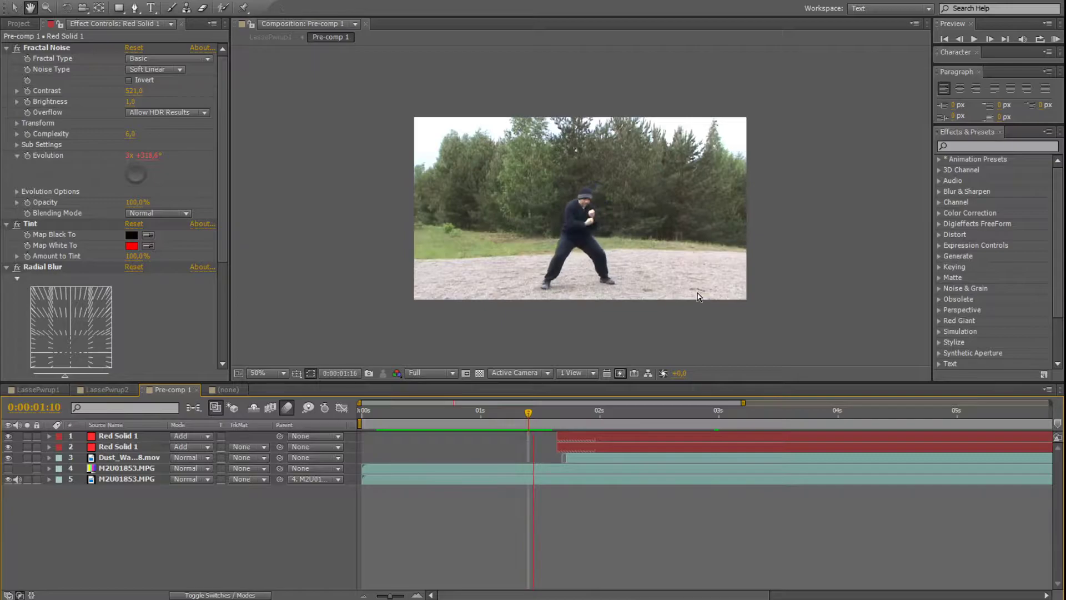
- Return the viewer to 100% at (Full) resolution and replay the power-up moment with aura and dust several times
scroll(605, 322, "up", 1)
left_click(434, 373)
left_click(439, 385)
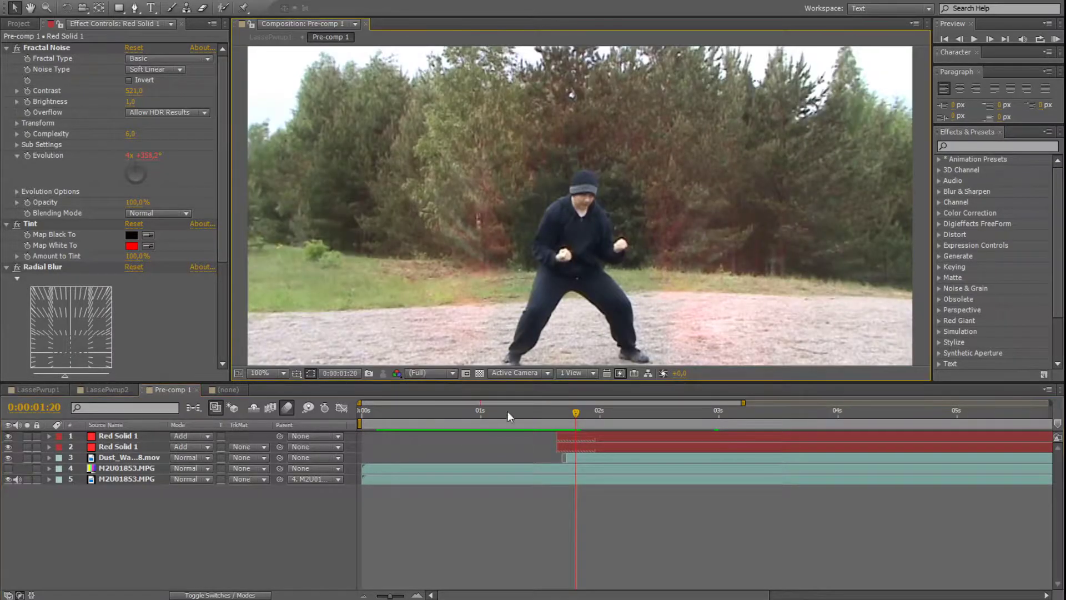
left_click(557, 411)
key("space")
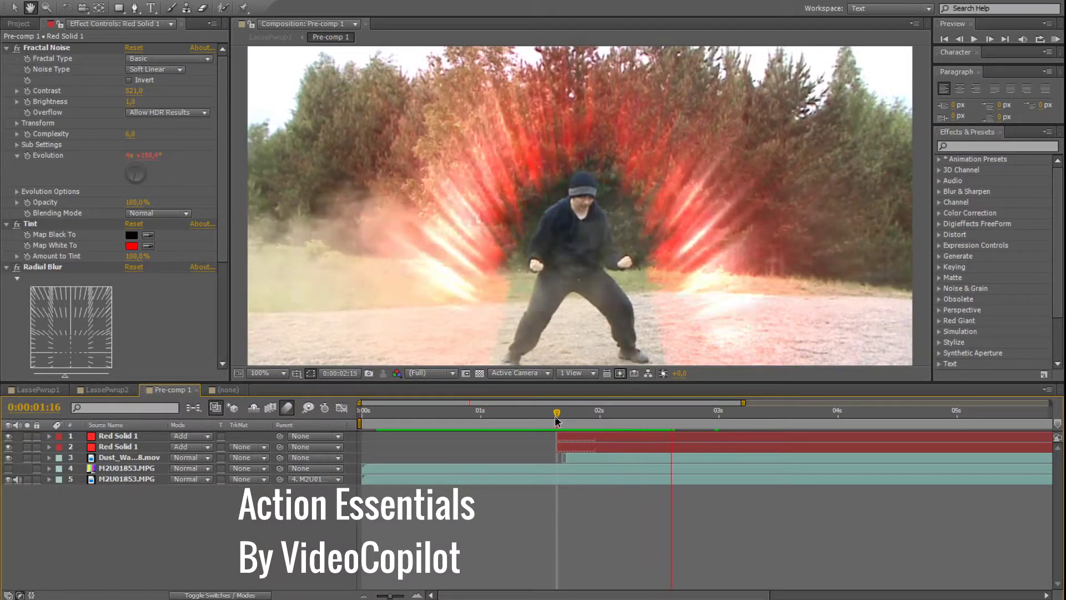
left_click(553, 412)
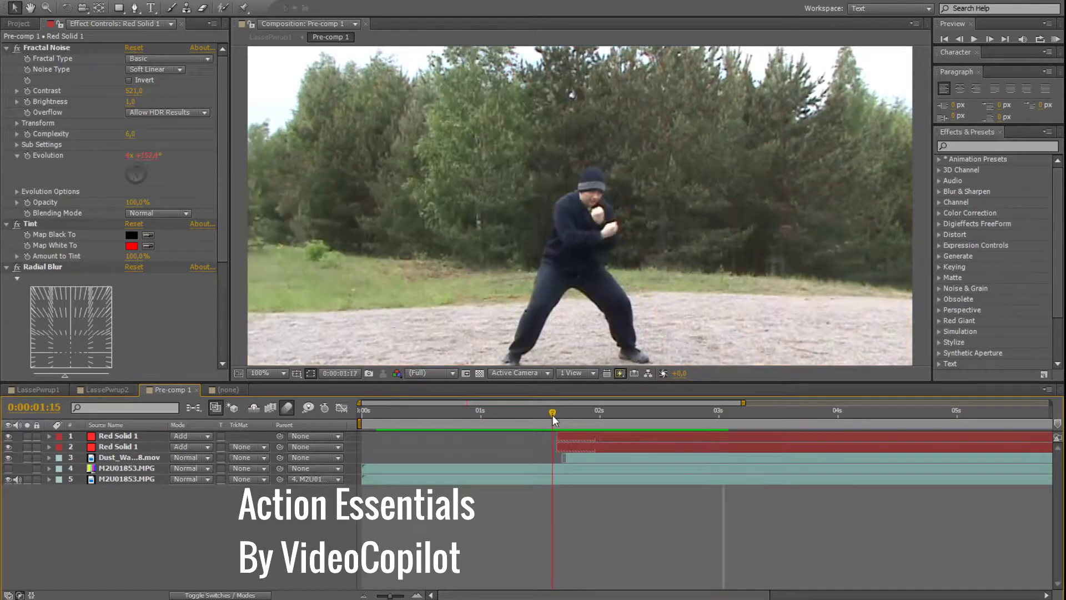
key("space")
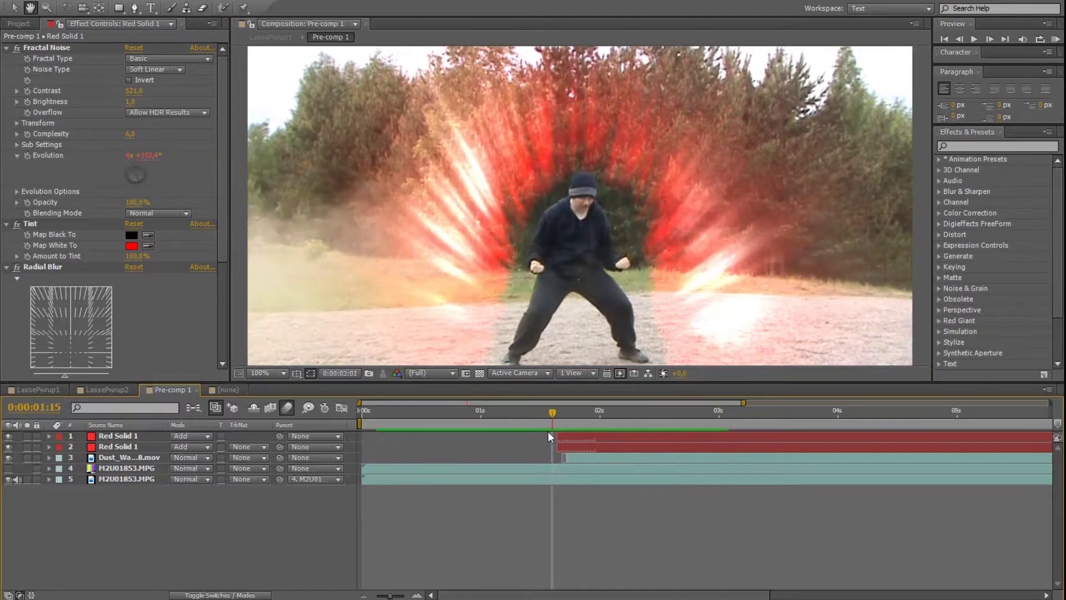
left_click(524, 414)
key("space")
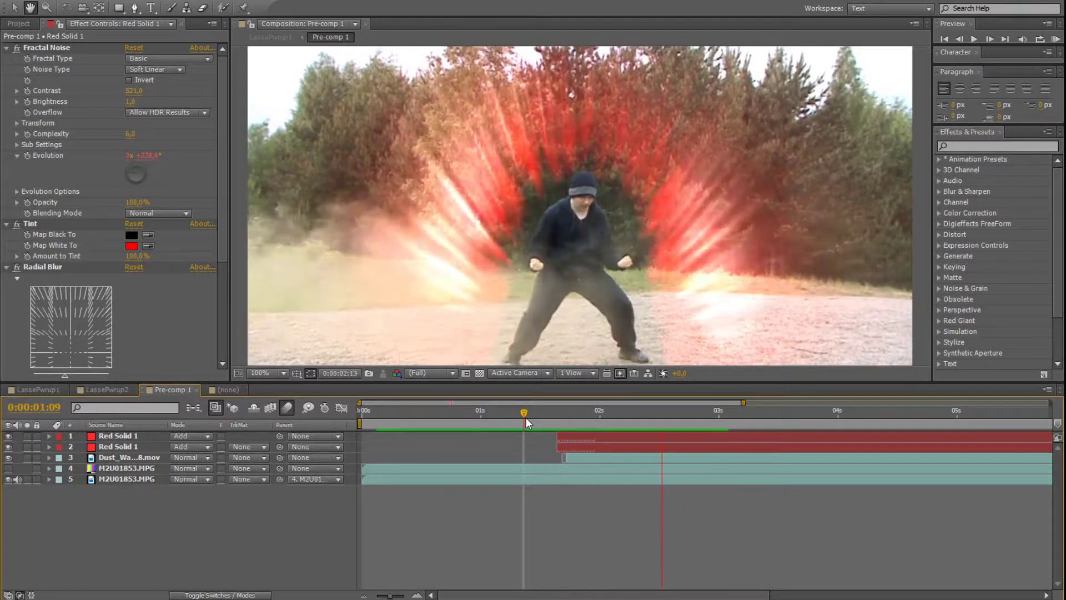
left_click(106, 389)
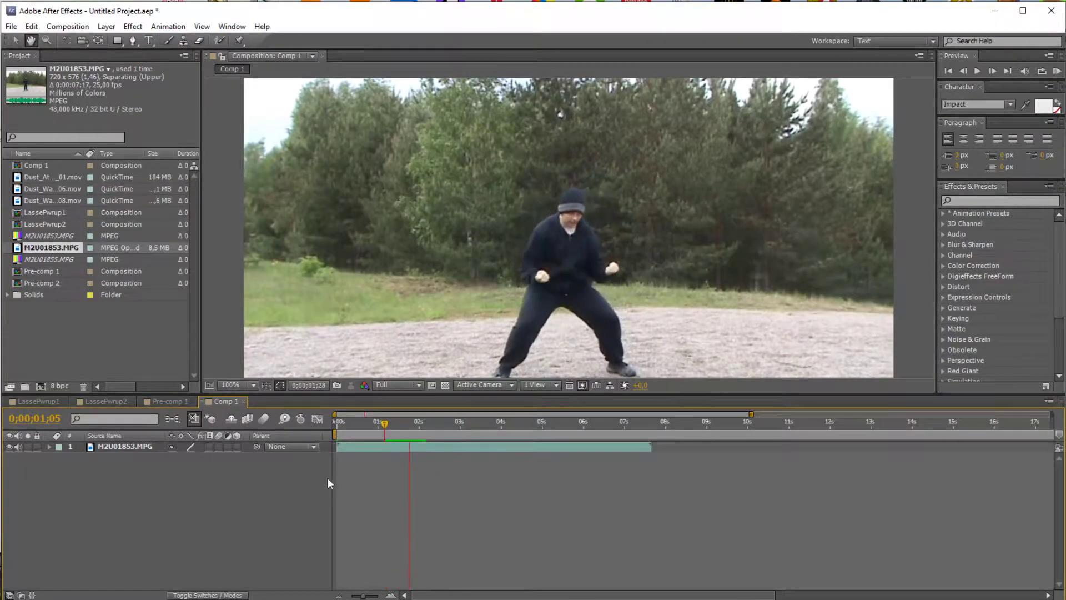
- Create a new black solid layer named Aura above the M2U01853.MPG footage in Comp 1
left_click(106, 26)
mouse_move(133, 41)
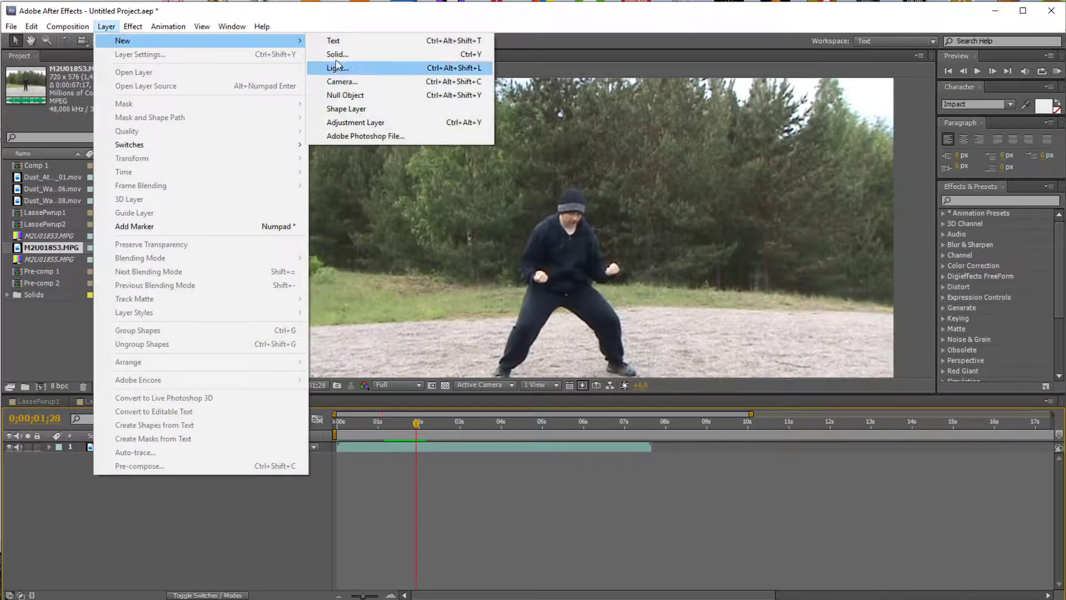
left_click(337, 57)
type("Aura")
key("Return")
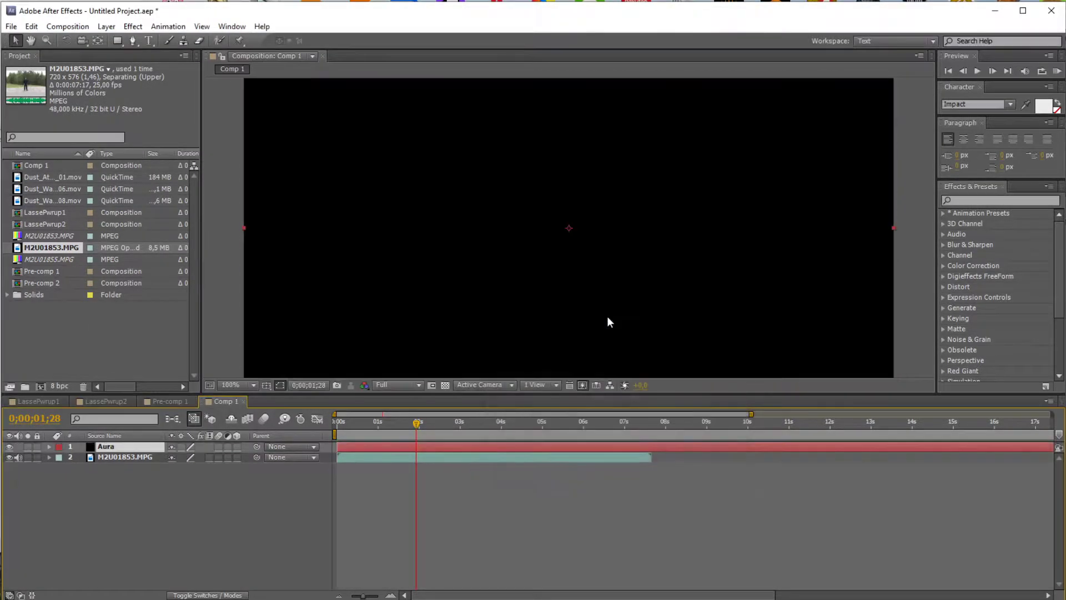
- Apply the Fractal Noise effect to the Aura layer and set its Contrast to 500
right_click(415, 447)
mouse_move(450, 206)
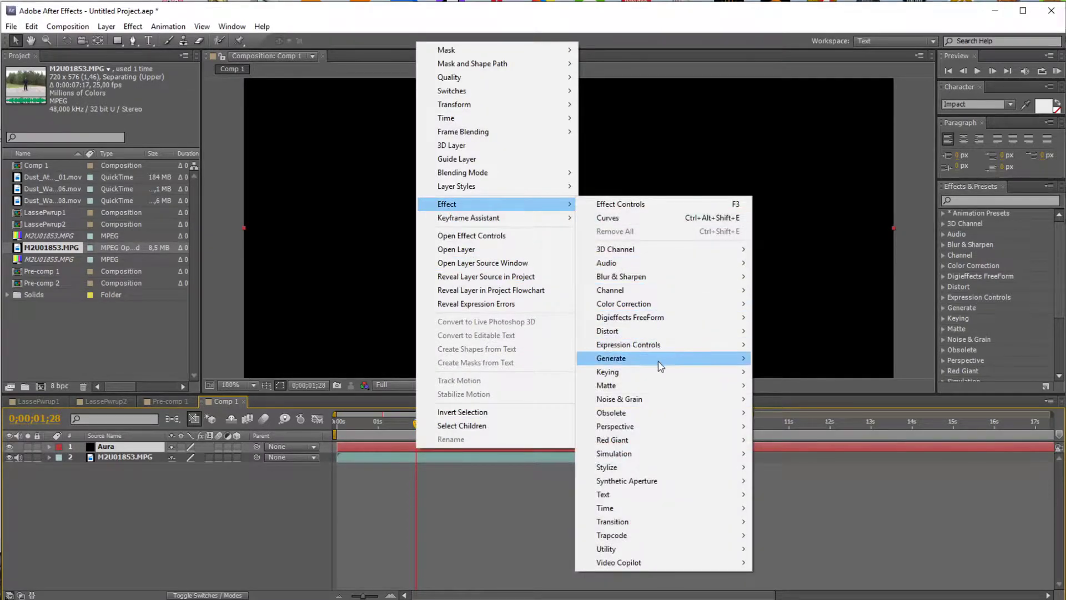
mouse_move(677, 399)
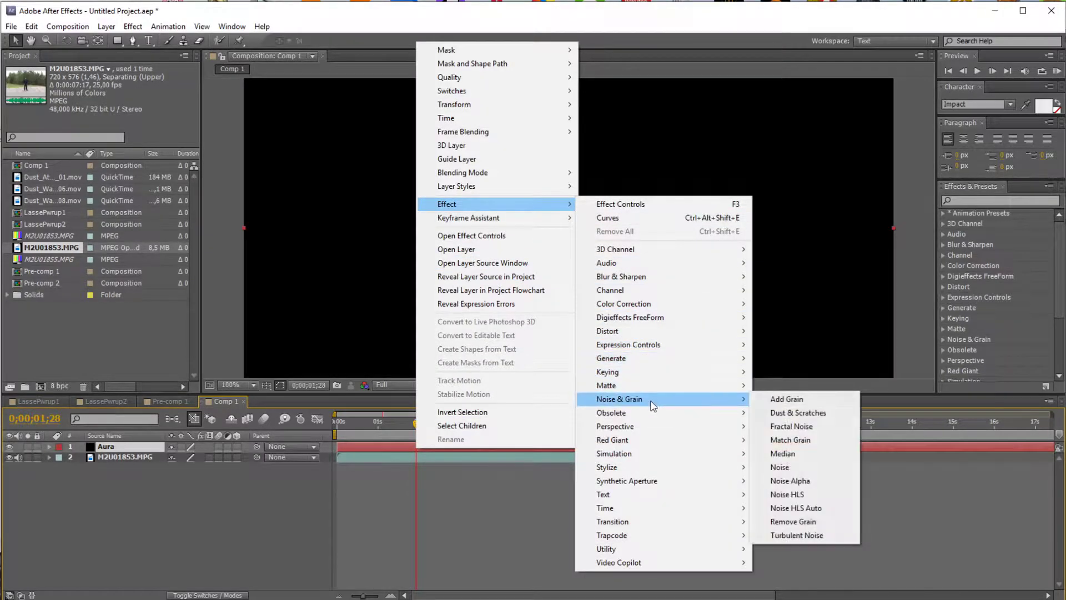
left_click(831, 430)
left_click(121, 122)
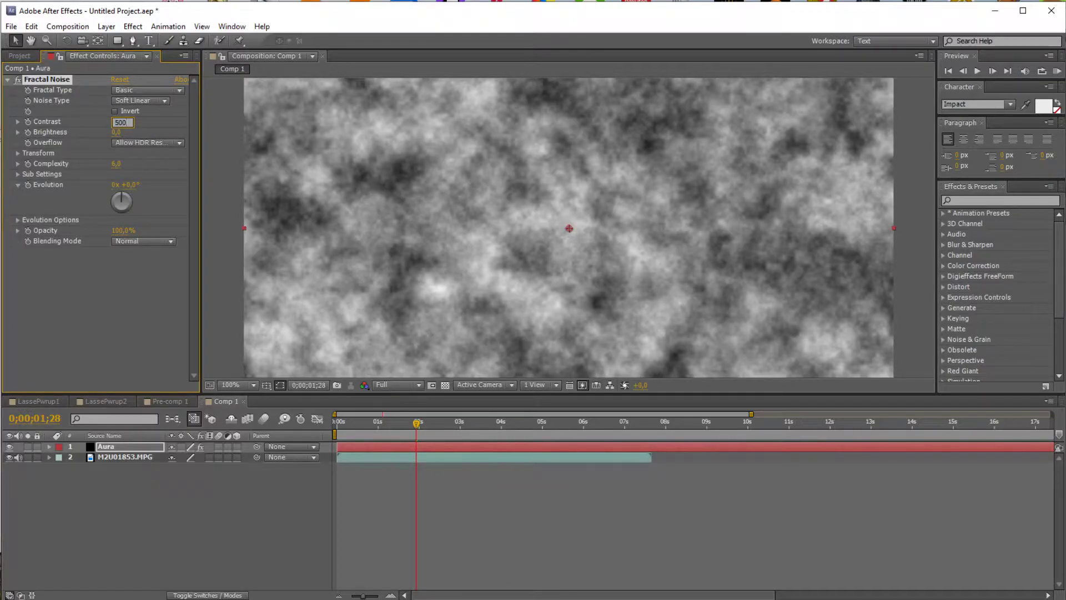
key("Return")
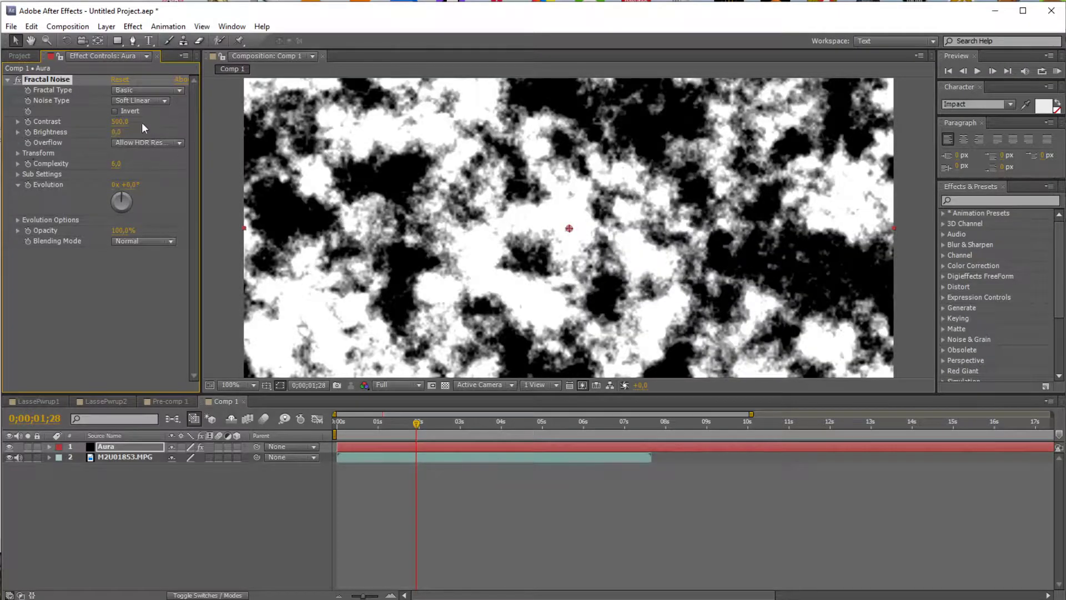
- Set the Fractal Noise scale to 7 and try out the Evolution by shifting it to -2°
left_click(18, 154)
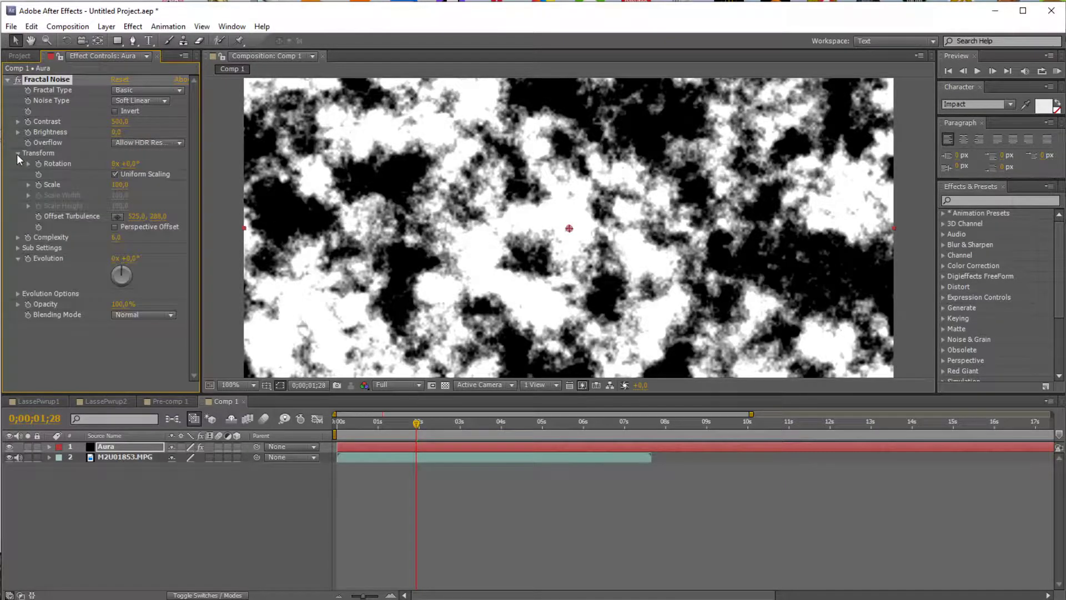
left_click(120, 184)
type("7")
key("Return")
scroll(394, 265, "down", 1)
scroll(408, 268, "up", 1)
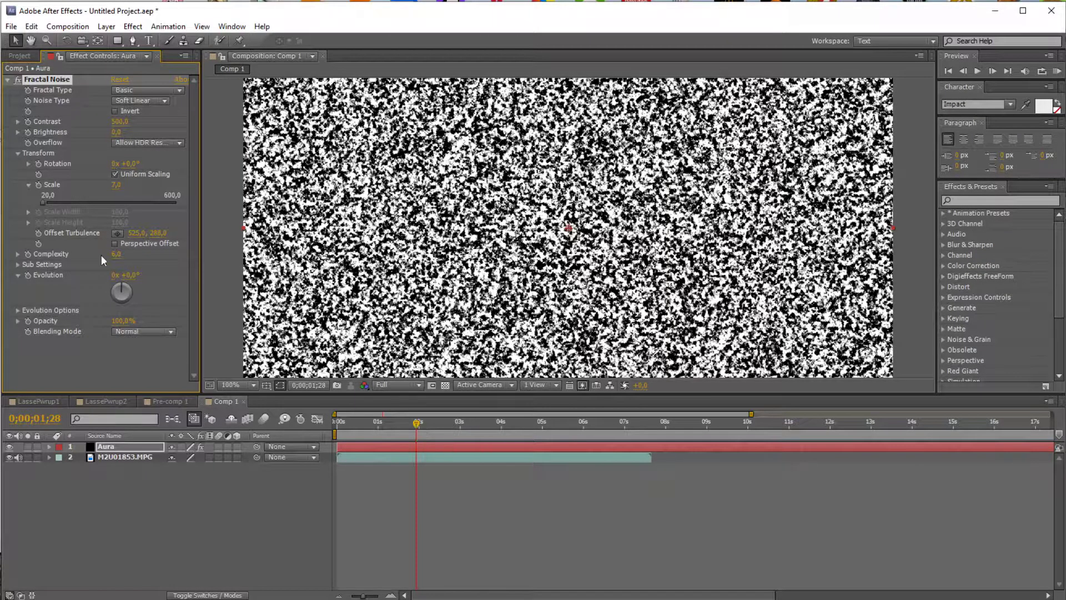
left_click(405, 424)
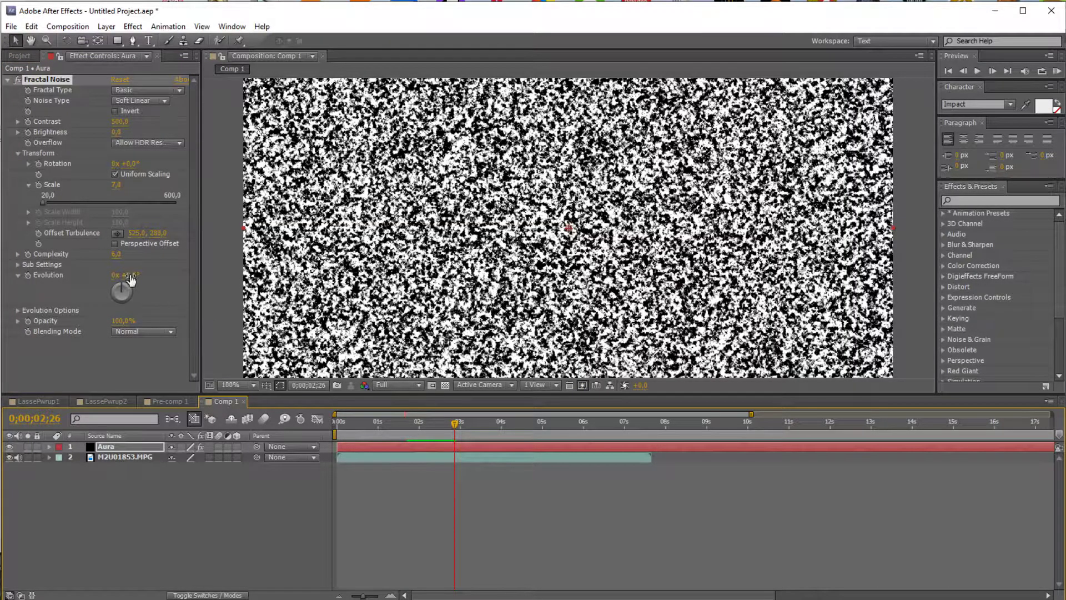
left_click_drag(129, 275, 158, 301)
- Apply the Radial Blur effect to the Aura layer
right_click(464, 228)
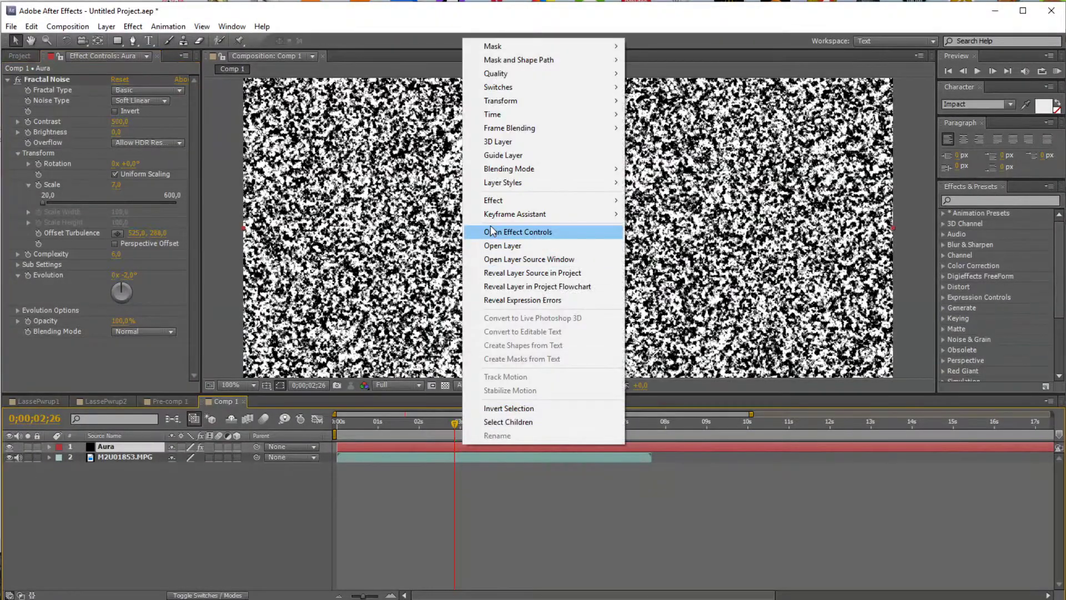
mouse_move(500, 202)
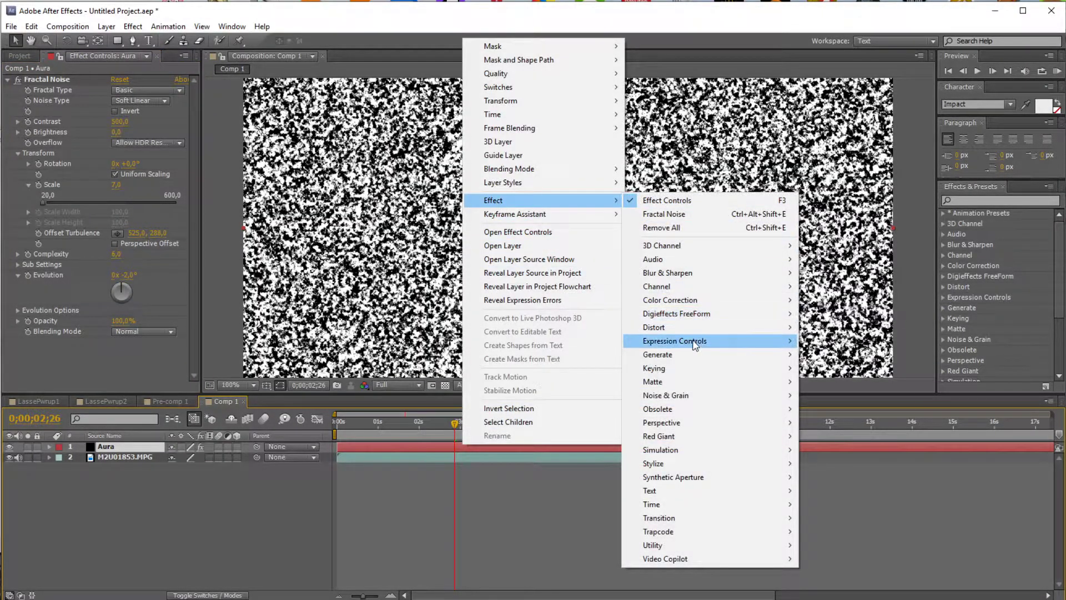
mouse_move(678, 278)
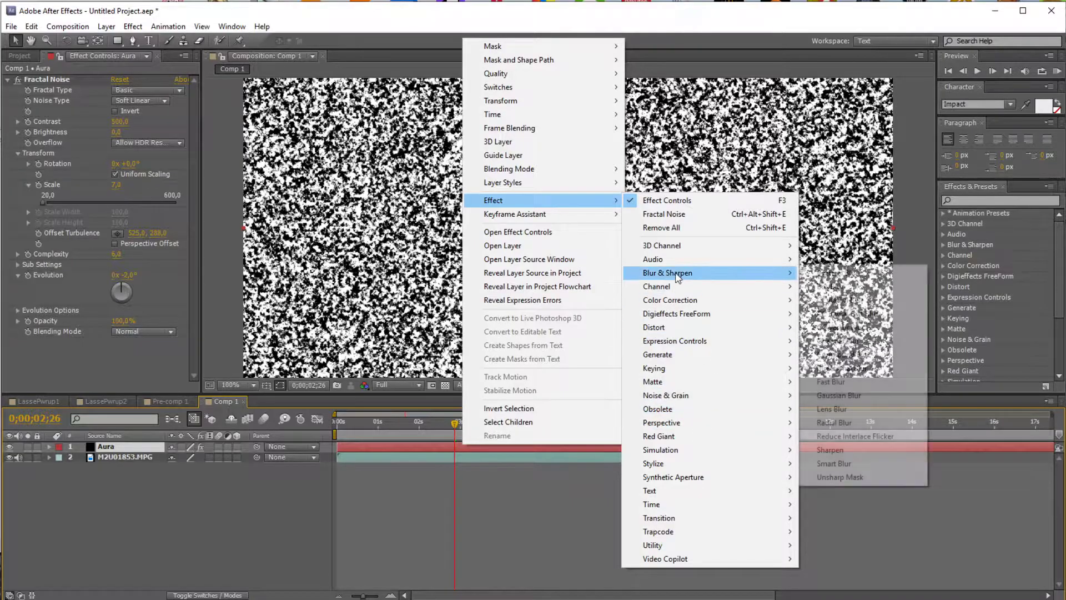
left_click(834, 423)
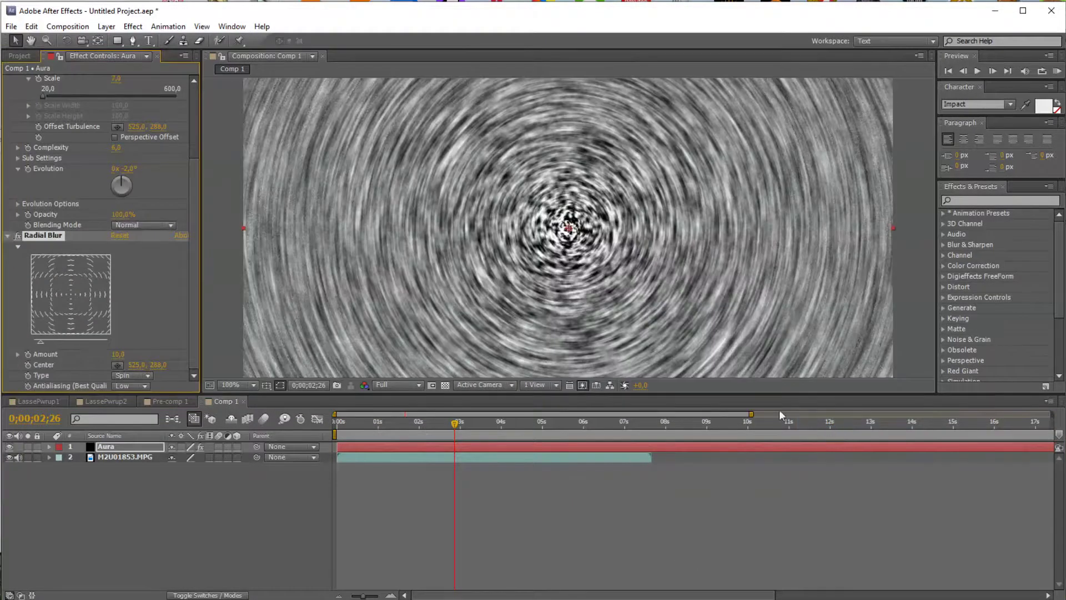
- Set the Radial Blur to Zoom type with an Amount of 51 and its center at about 519, 463
left_click(147, 376)
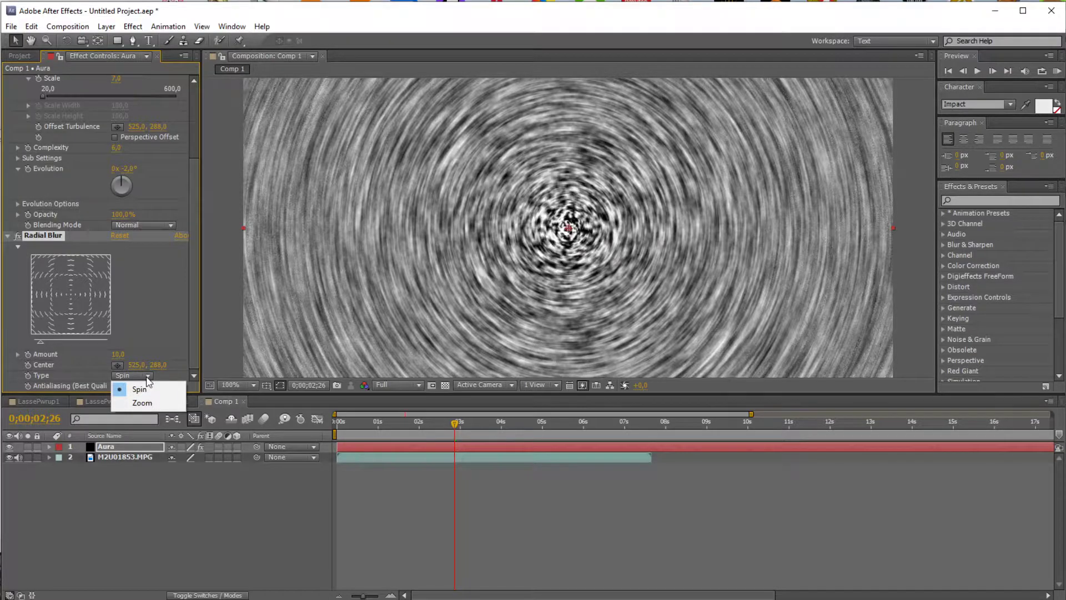
left_click(142, 403)
left_click_drag(569, 229, 565, 337)
mouse_move(137, 356)
left_mouse_down()
mouse_move(172, 362)
mouse_move(118, 362)
left_mouse_up()
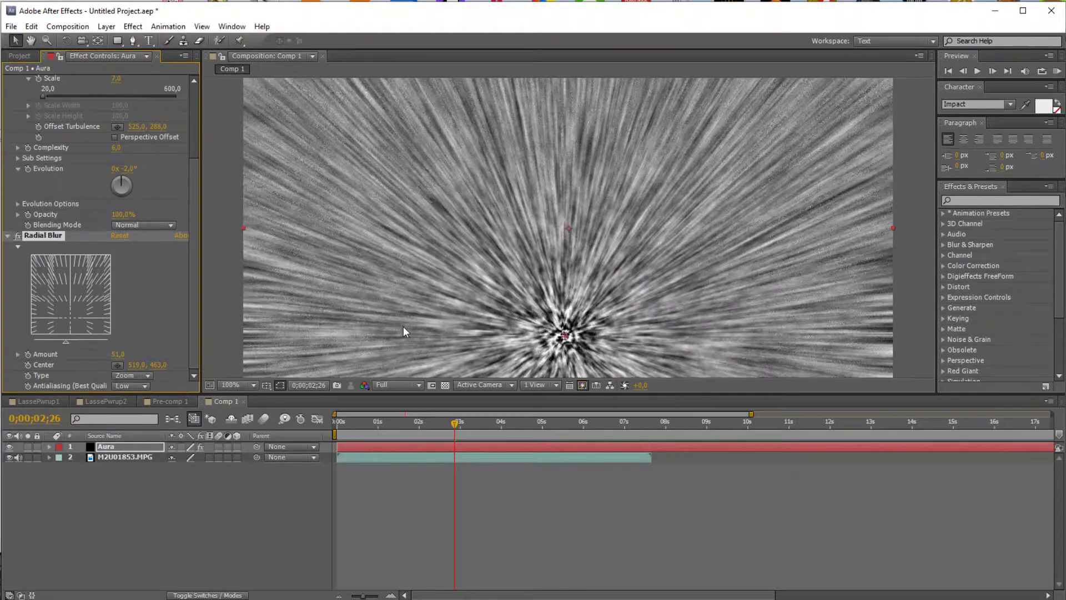
- Show the layer blending modes in the timeline and set the Aura layer's mode to Add
left_click(135, 444)
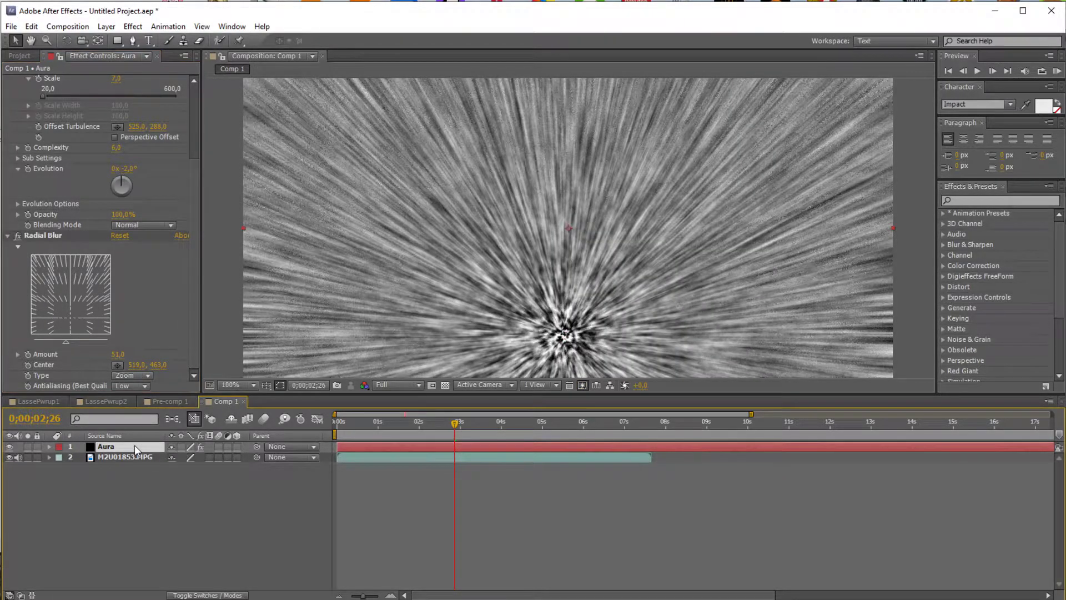
key("F4")
key("F4")
key("F4")
key("F4")
key("F4")
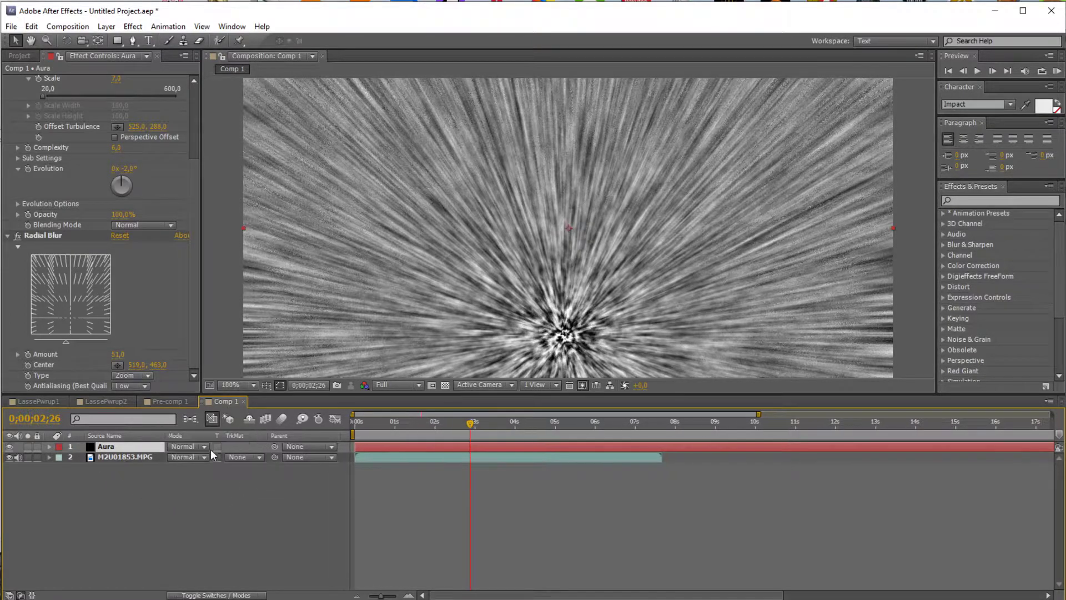
left_click(205, 448)
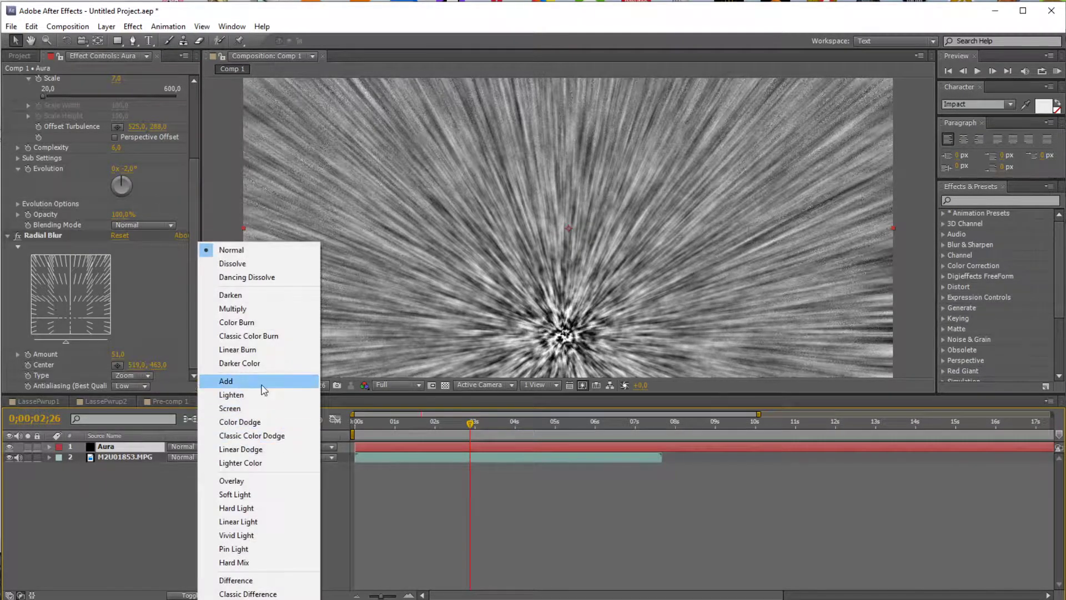
left_click(261, 383)
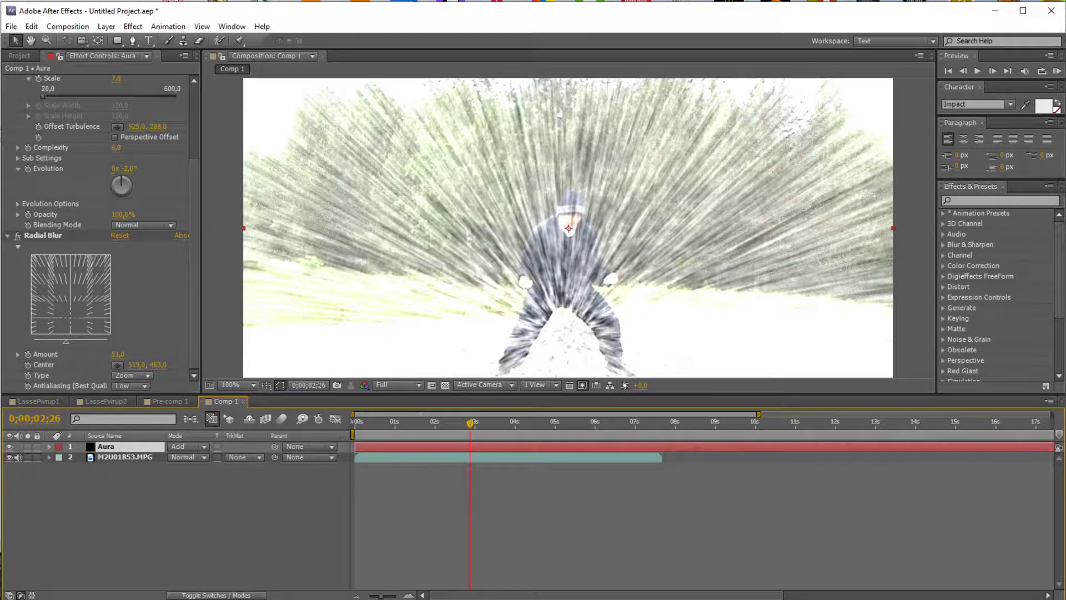
- Enlarge the composition viewer and lower the Radial Blur center between the man's feet, at about 519, 528
left_click(78, 319)
left_click_drag(612, 322, 554, 451)
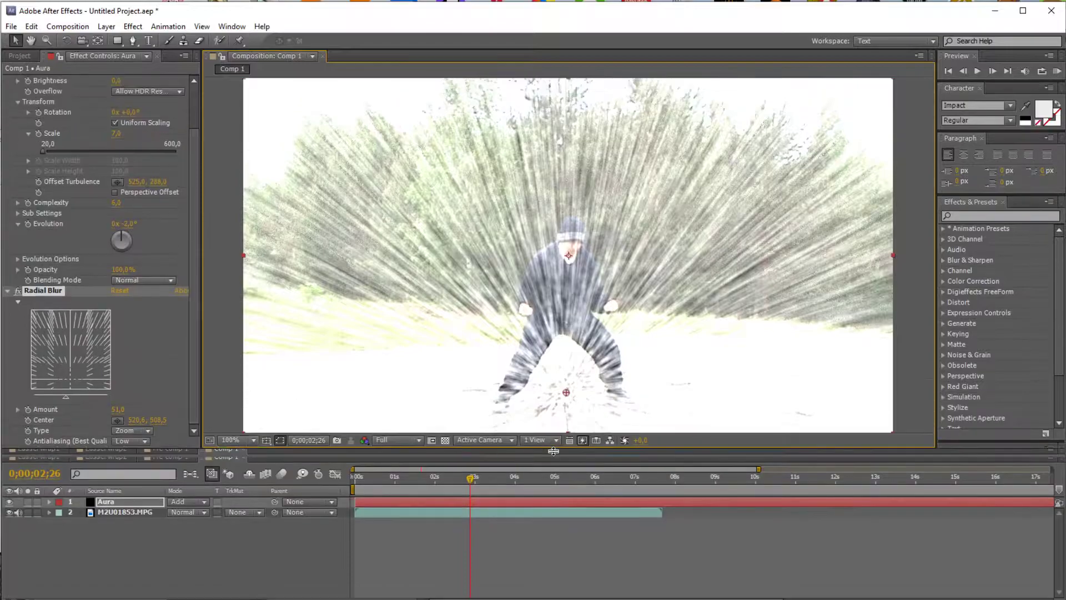
left_click_drag(566, 393, 562, 408)
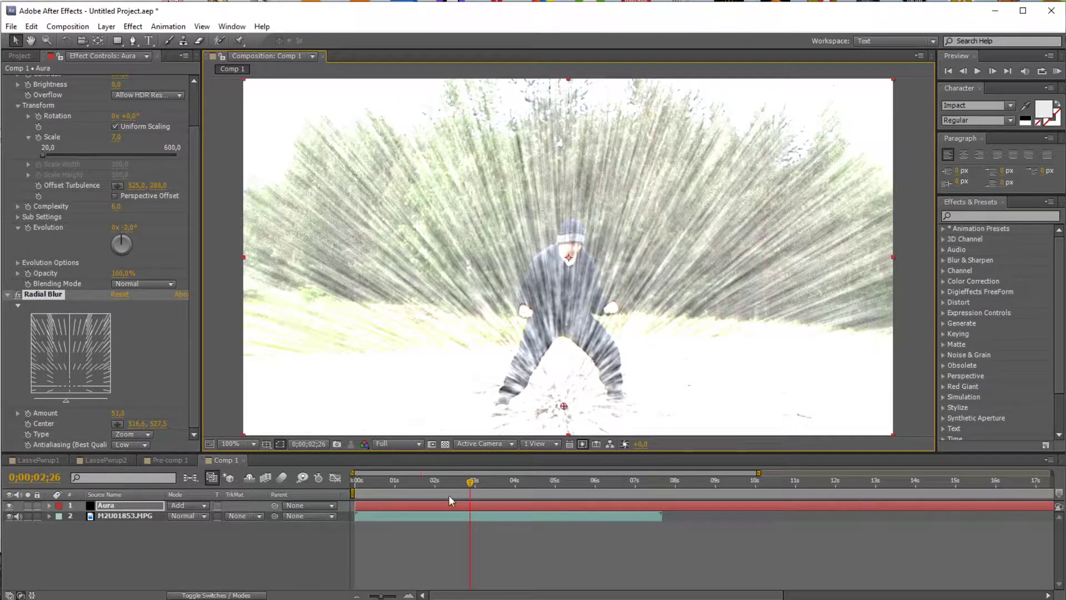
- Drive the Fractal Noise Evolution with the expression time*1500 and scrub back to 0;00;01;20 to check the motion
mouse_move(471, 486)
left_mouse_down()
mouse_move(434, 485)
mouse_move(472, 485)
left_mouse_up()
scroll(95, 119, "up", 2)
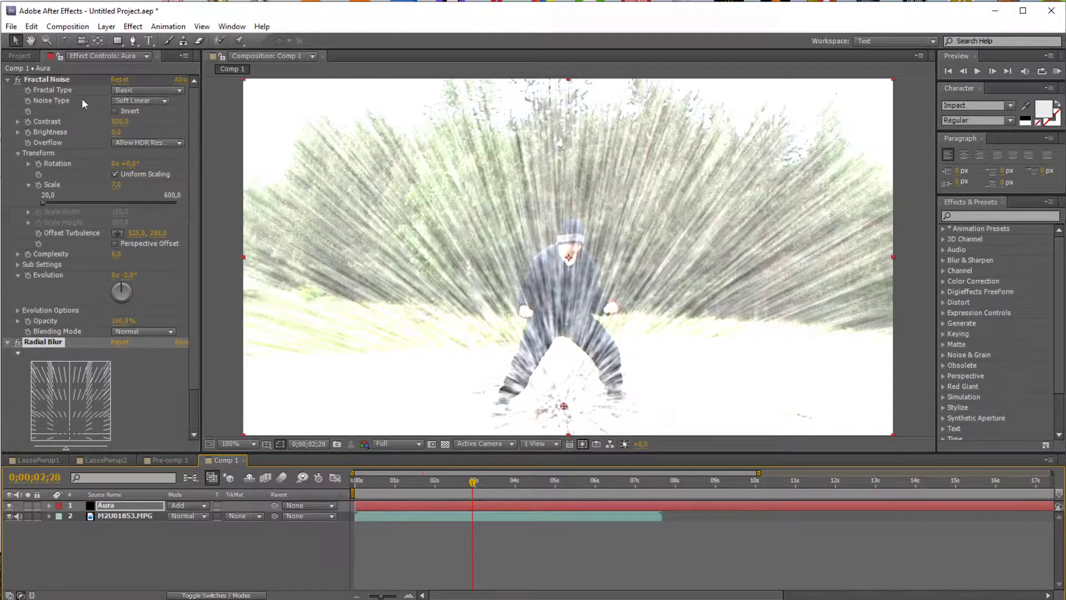
left_click(27, 276, "alt")
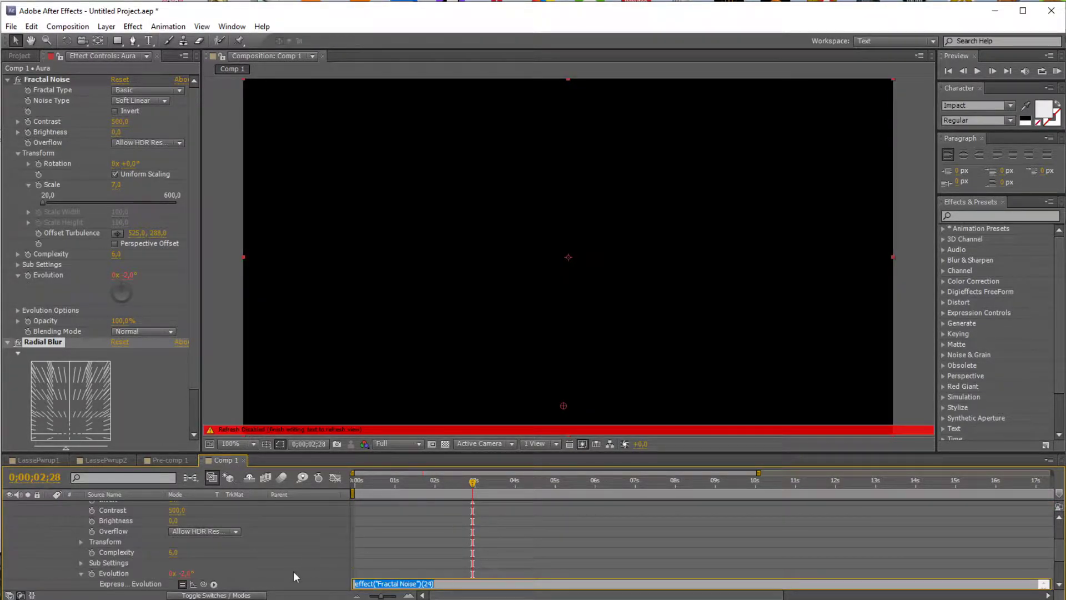
left_click(358, 538)
left_click(364, 550)
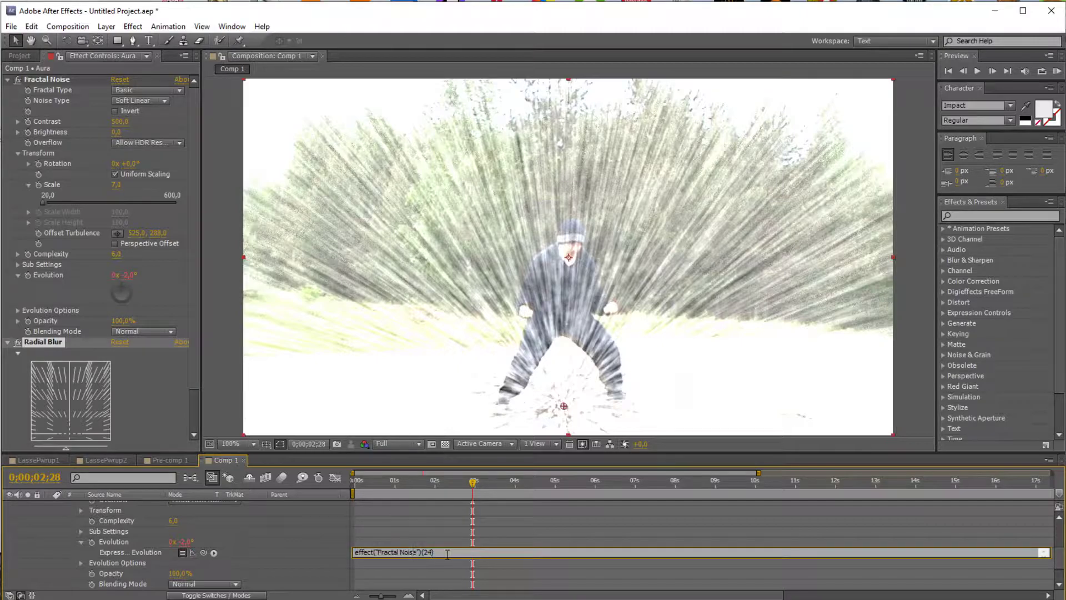
key("BackSpace")
type("time*1500")
left_click(407, 525)
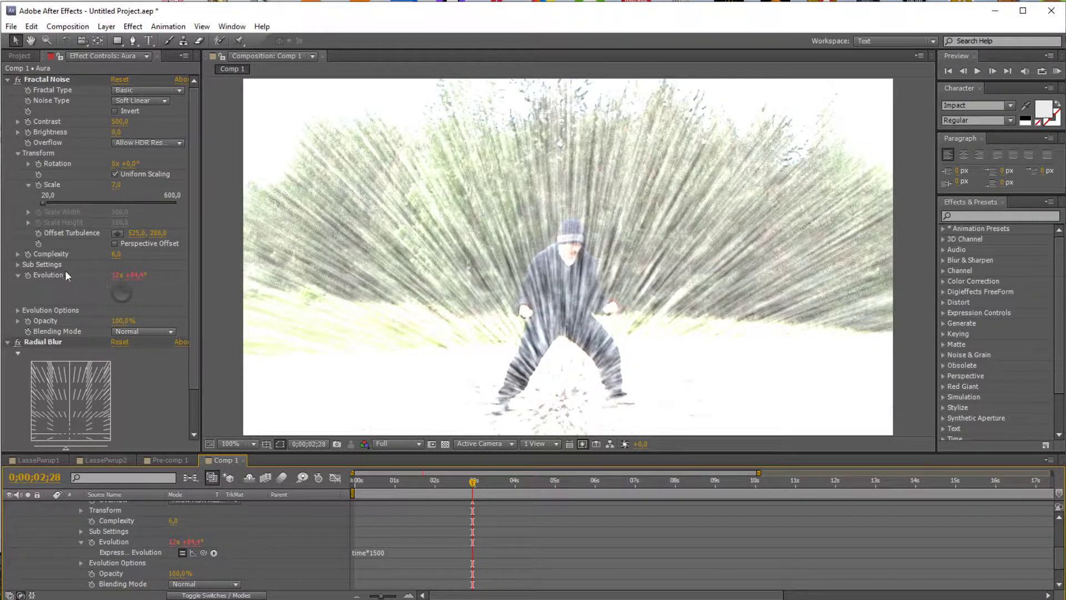
left_click_drag(458, 484, 422, 485)
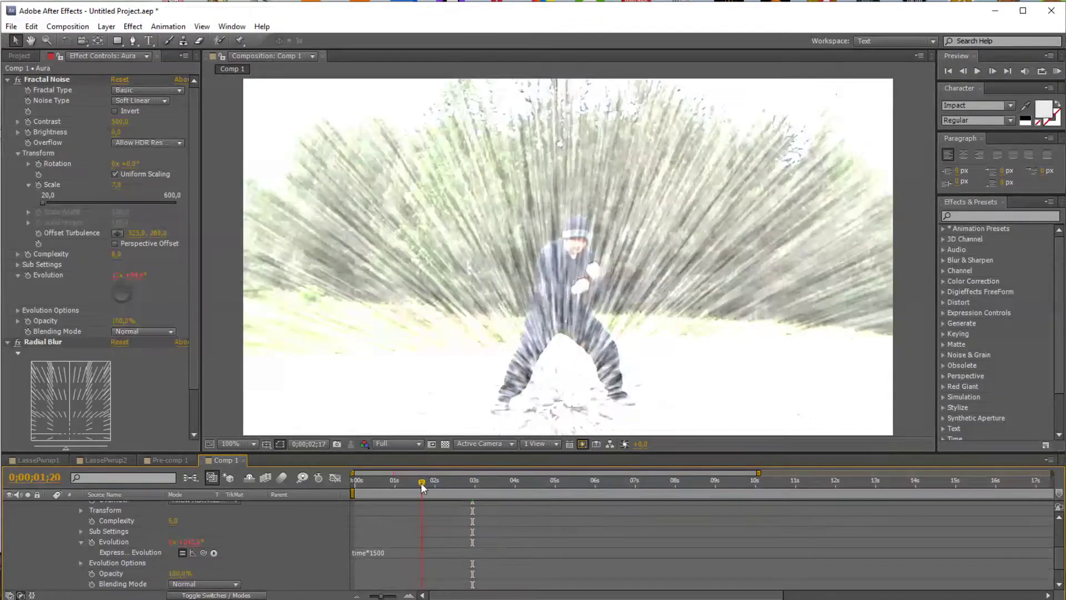
- Play back the aura motion and add a 100% Opacity keyframe to the Aura layer at 0;00;01;23
key("space")
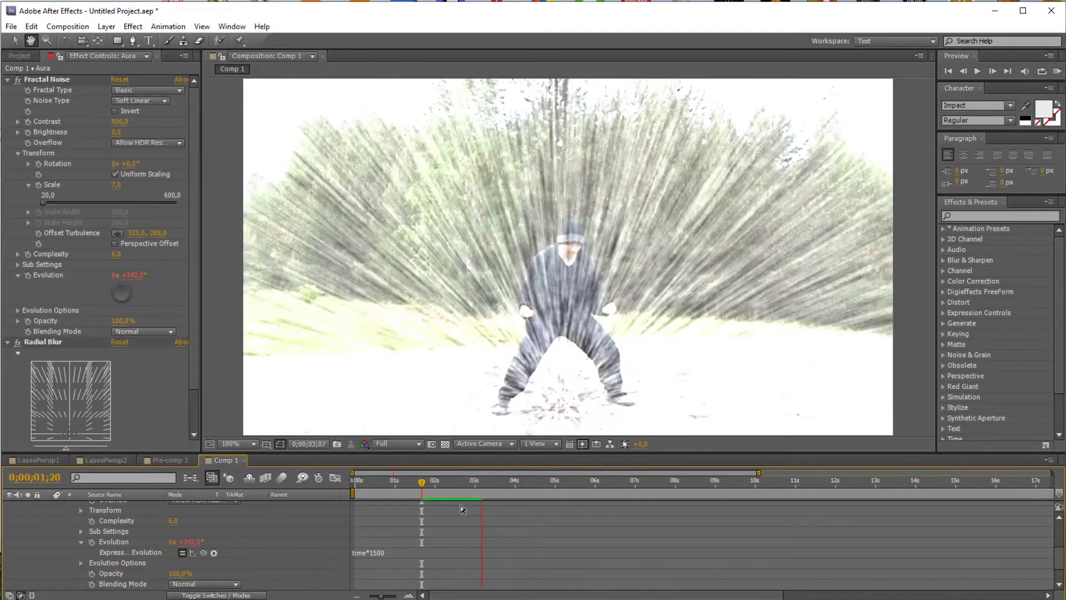
key("space")
scroll(425, 572, "up", 5)
key("t")
key("t")
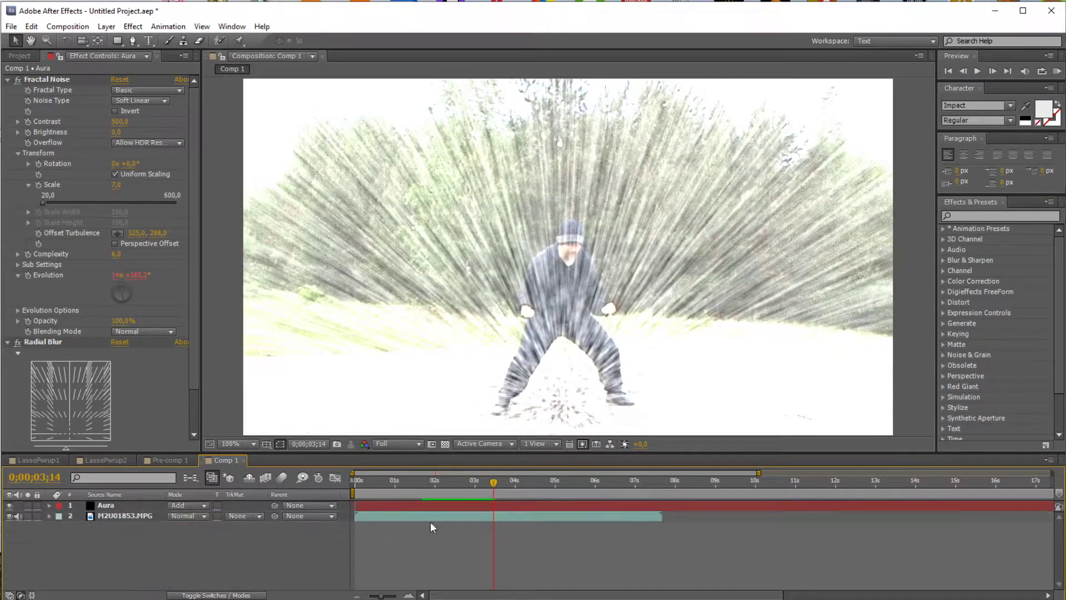
left_click(426, 485)
left_click(427, 504)
key("t")
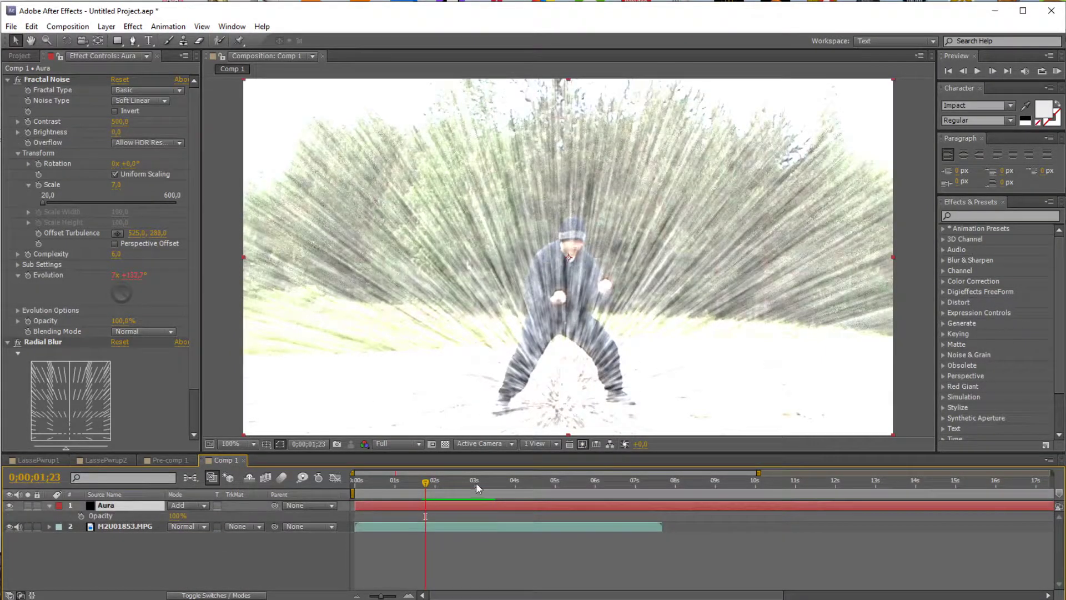
left_click(82, 515)
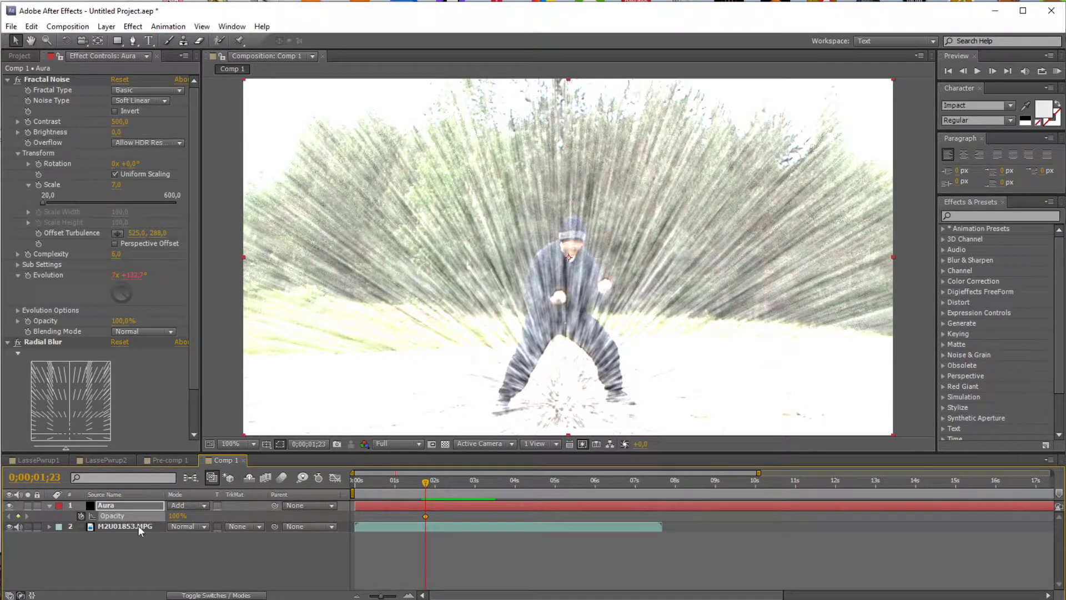
- Move the Aura layer's Opacity keyframe to about 0;00;02;00, where the man's hands are lowered
left_click(436, 483)
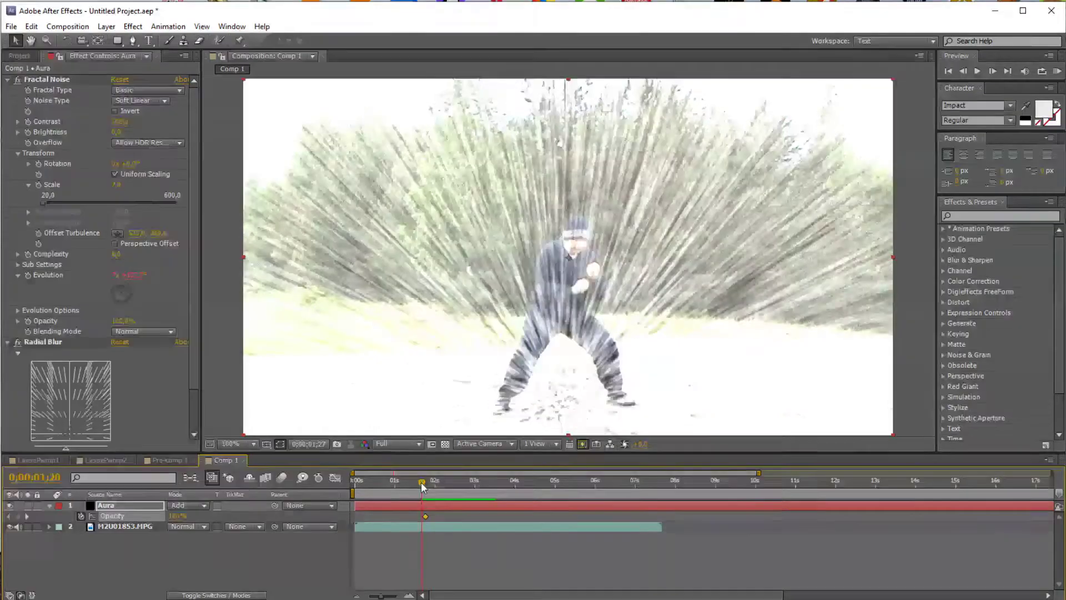
left_click_drag(438, 486, 428, 516)
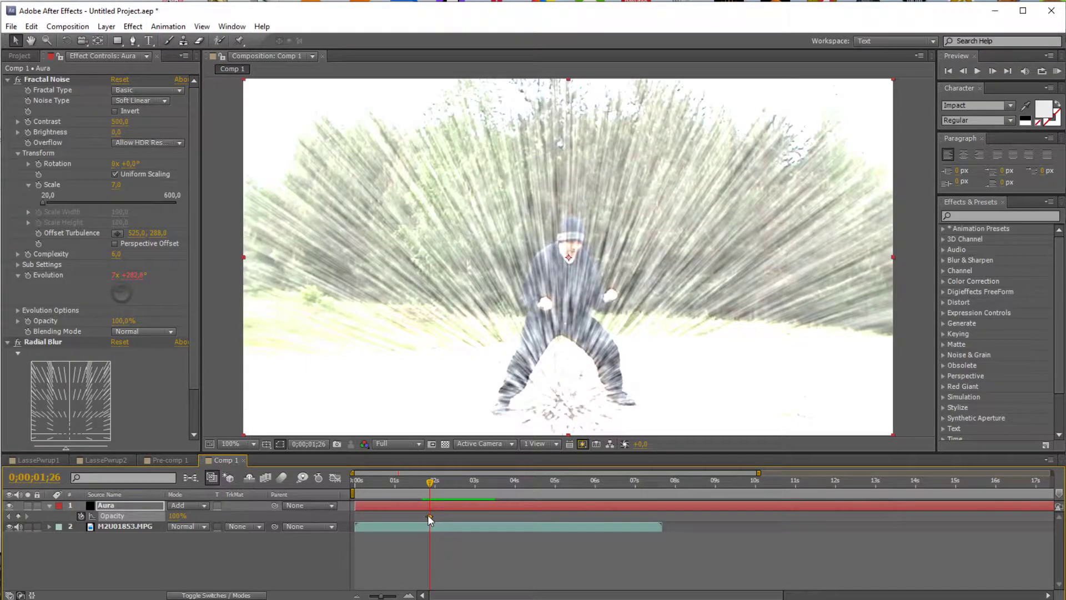
left_click(435, 487)
left_click_drag(430, 516, 434, 517)
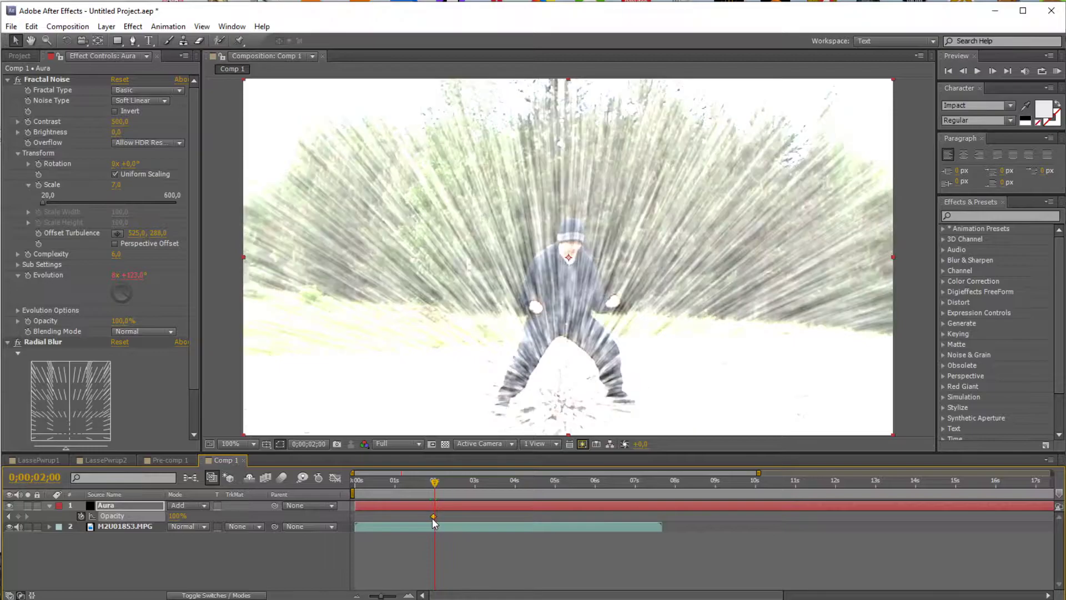
left_click(433, 485)
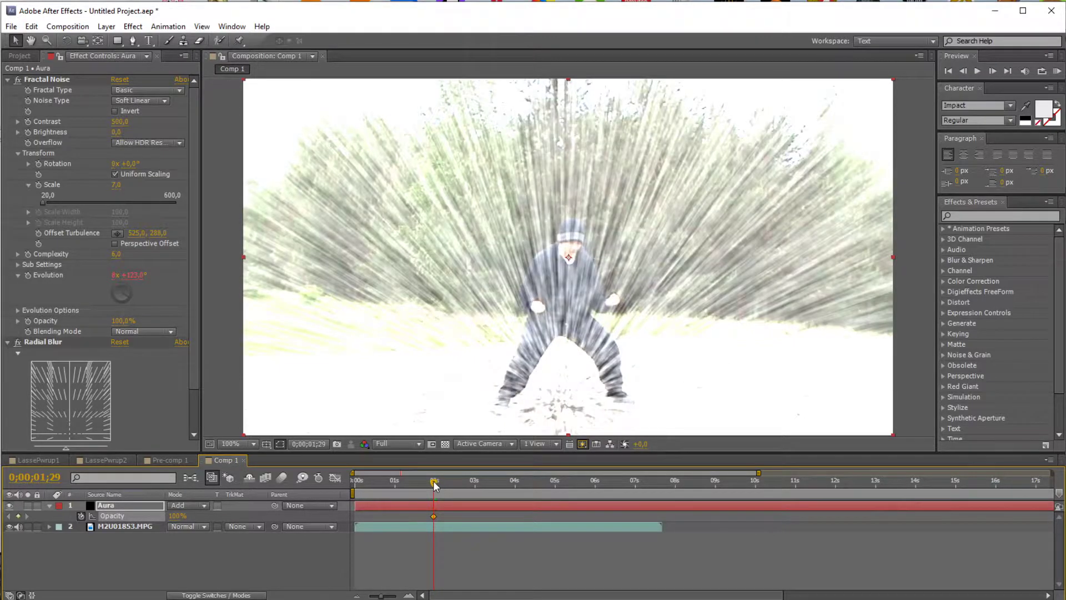
- Set the Aura layer's Opacity to 0% at 0;00;01;17 and play back the fade-in from 0;00;01;04
left_click_drag(434, 483, 418, 483)
left_click_drag(182, 516, 35, 511)
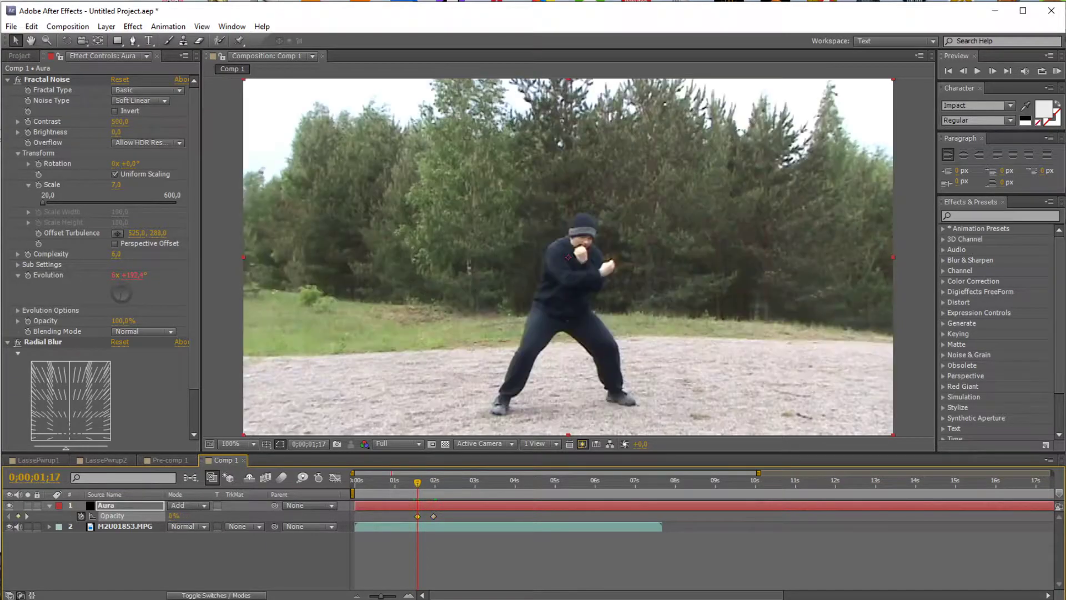
left_click_drag(418, 484, 415, 484)
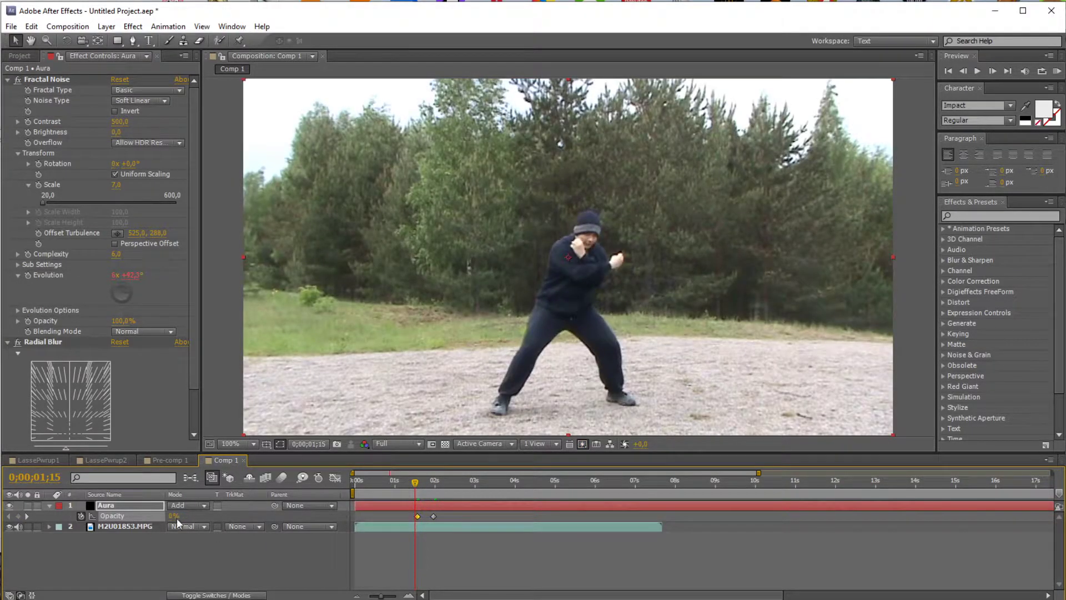
left_click_drag(403, 489, 401, 487)
key("space")
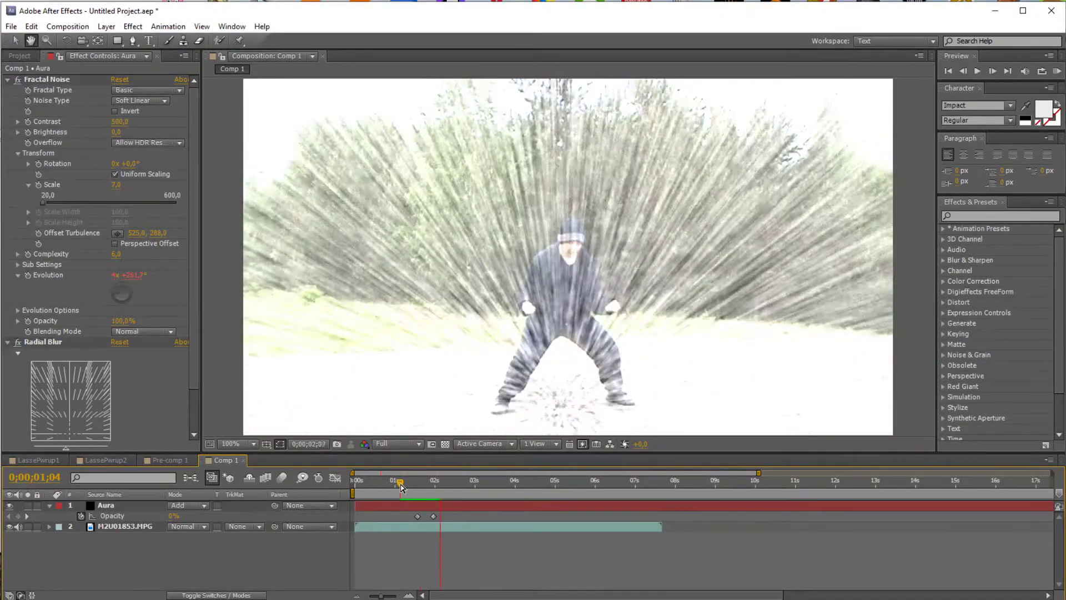
- Save the project in the WoW Machinima folder under the name Auraefekti
left_click(11, 26)
left_click(25, 142)
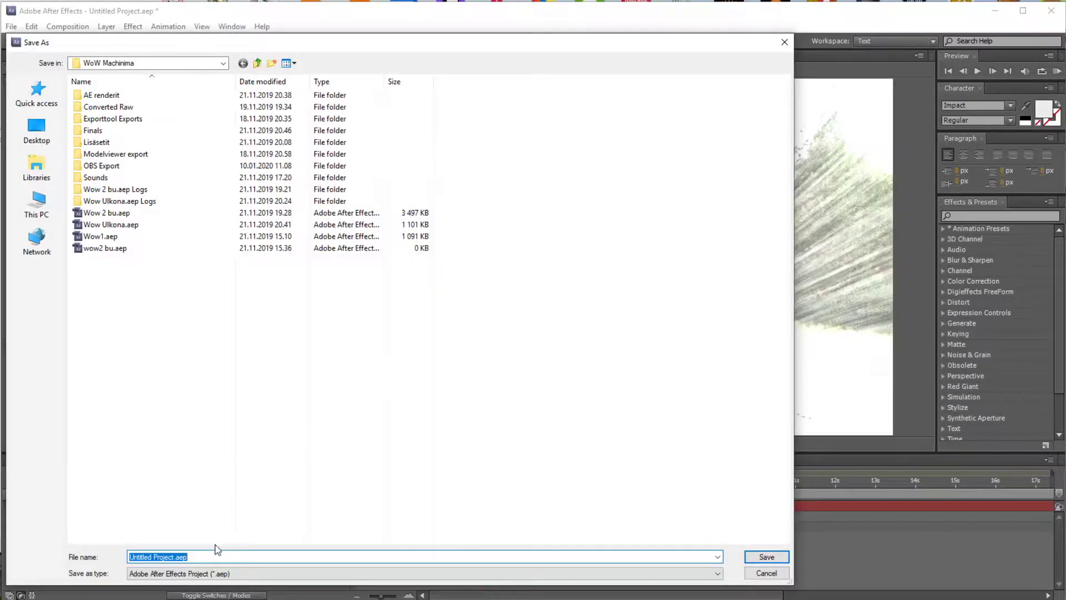
type("Auraefekti")
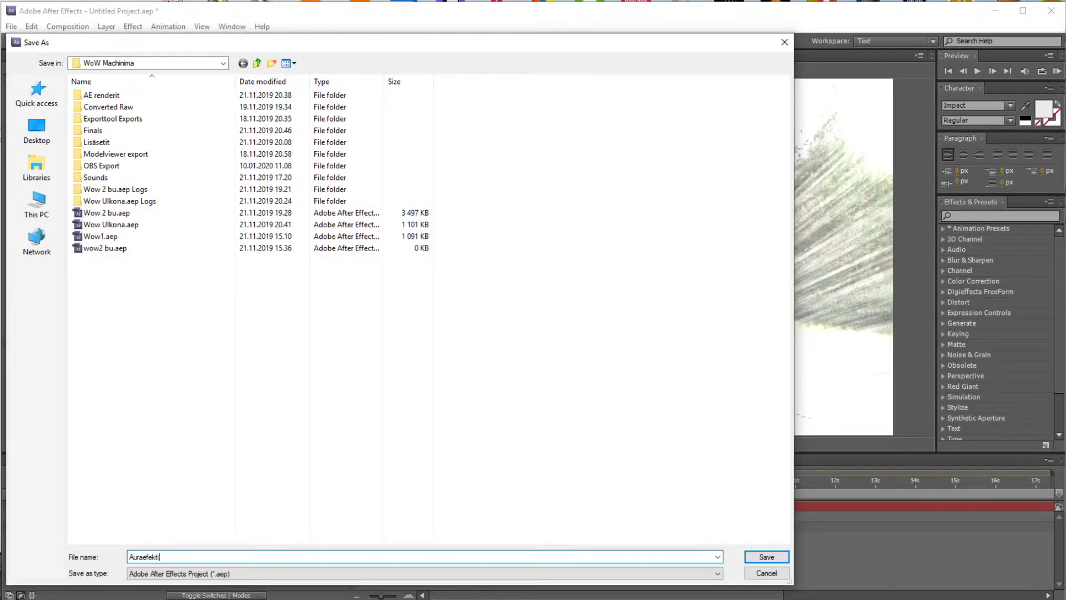
key("Return")
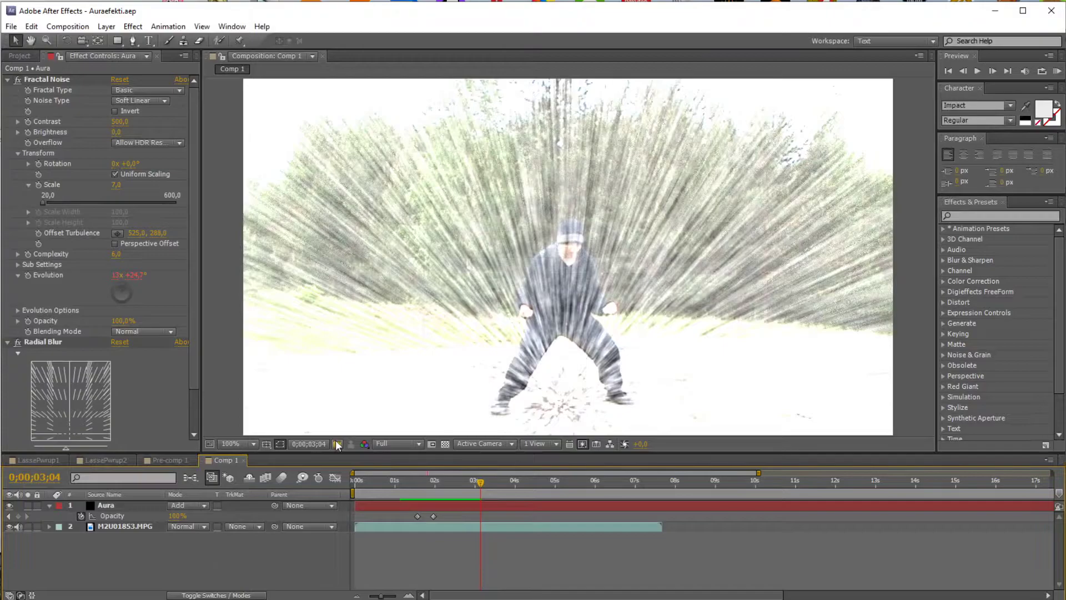
- Play back the aura's fade-in from 0;00;01;10 and collapse the Aura layer's Opacity property
left_click(408, 486)
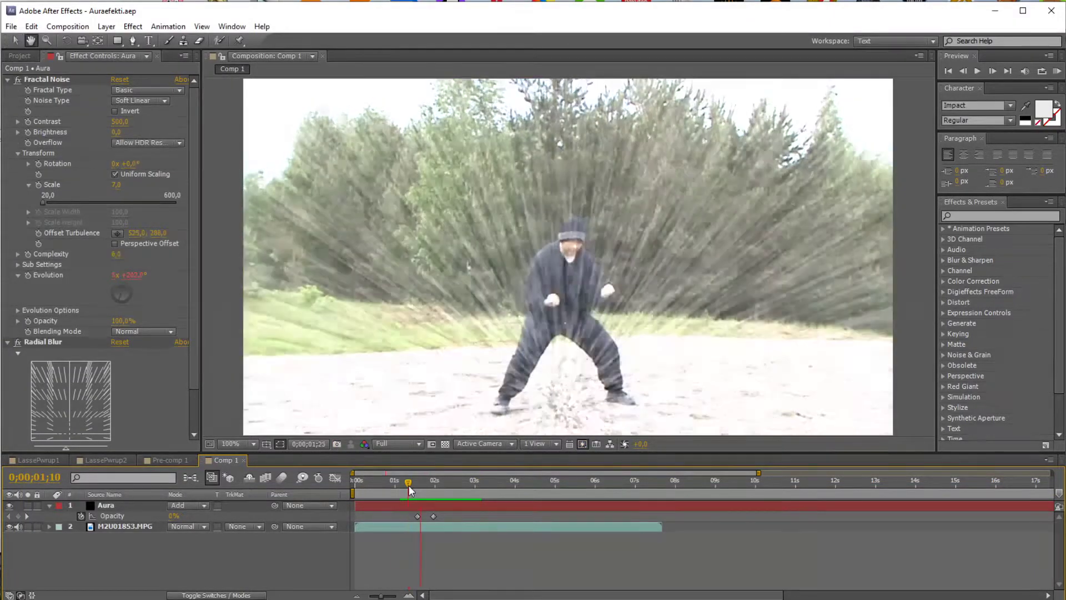
left_click(431, 503)
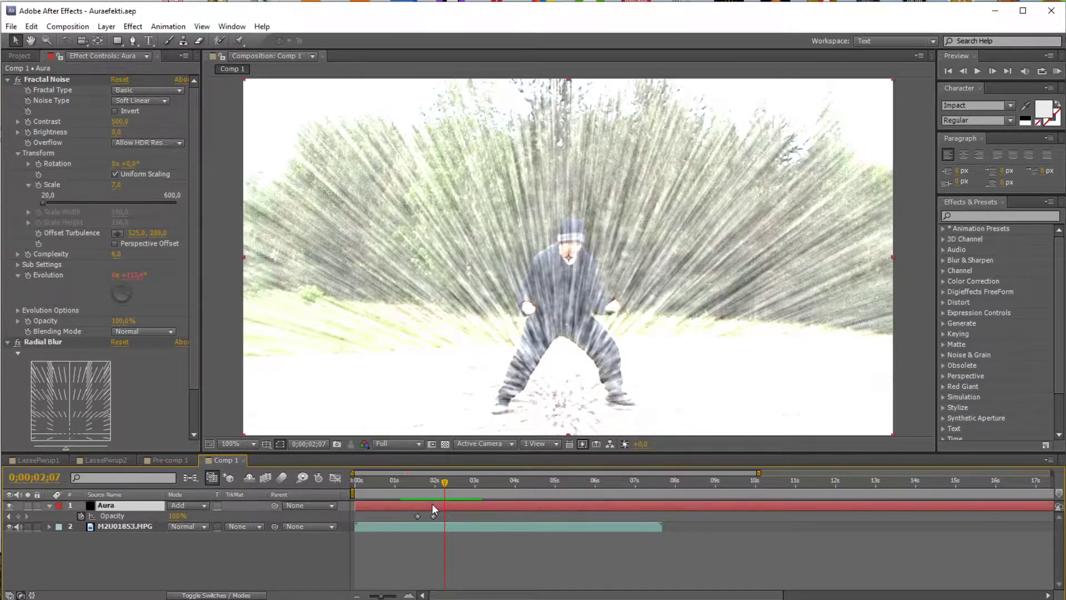
key("t")
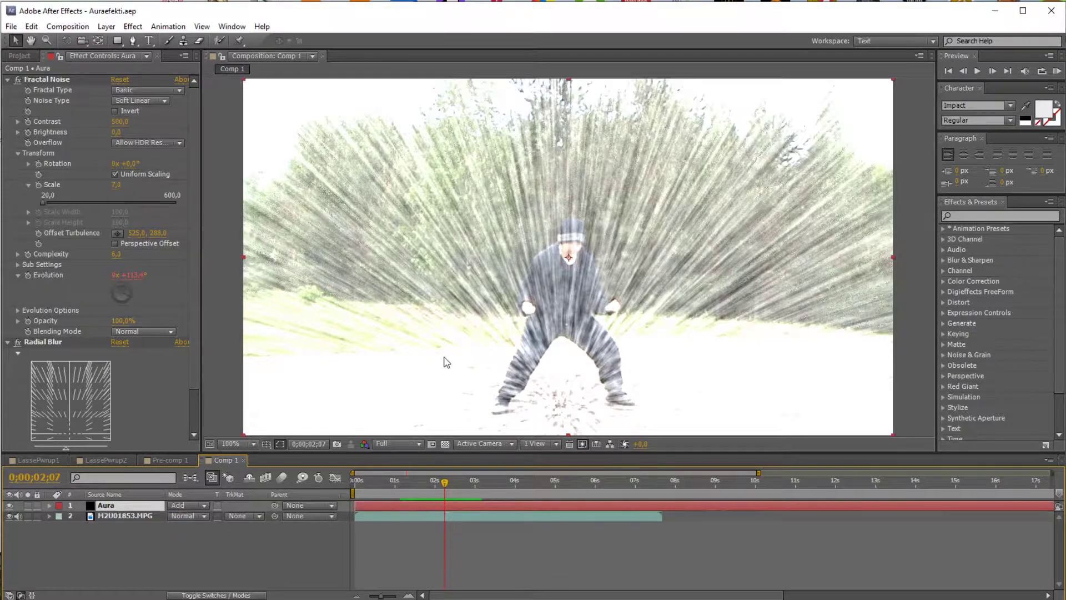
left_click(396, 511)
- Draw the inner edge of a mask on the Aura layer with the Pen tool, curving over the man from foot to foot
left_click(117, 40)
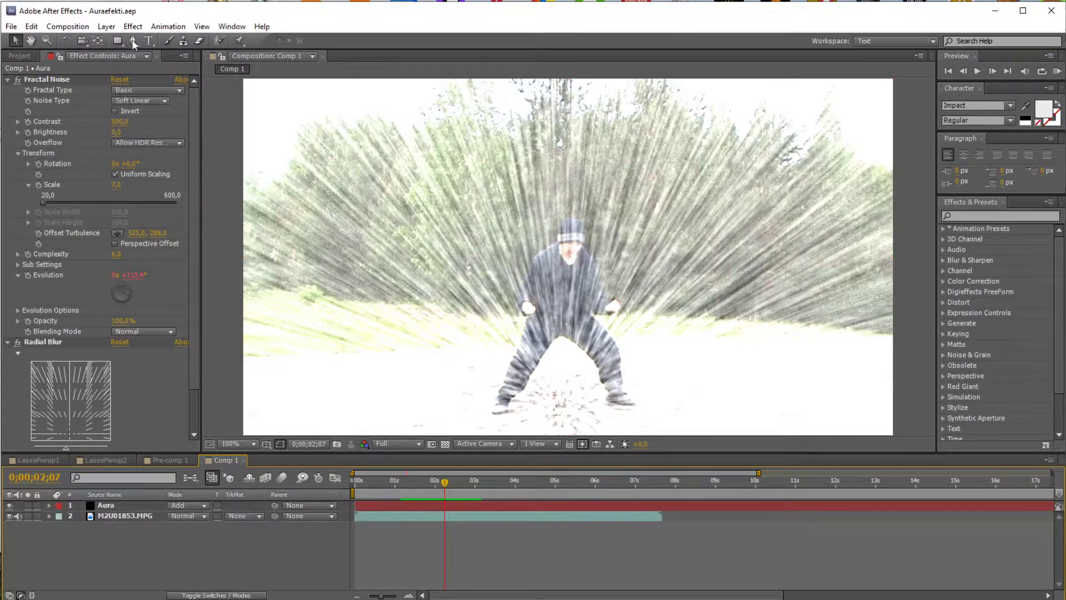
left_click_drag(135, 40, 166, 43)
left_click(431, 508)
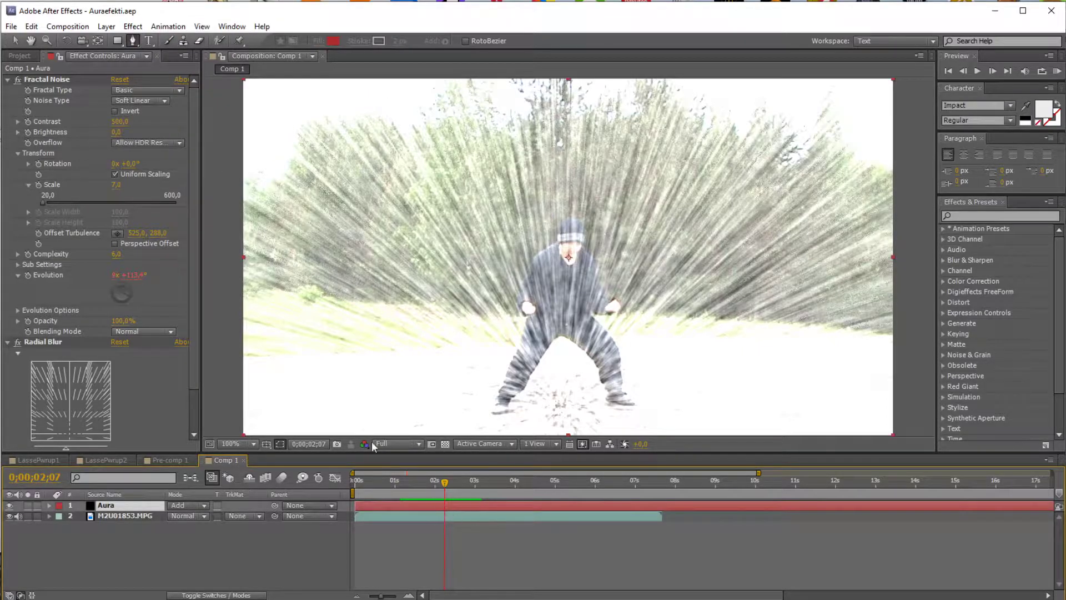
left_click(468, 415)
left_click_drag(521, 228, 551, 209)
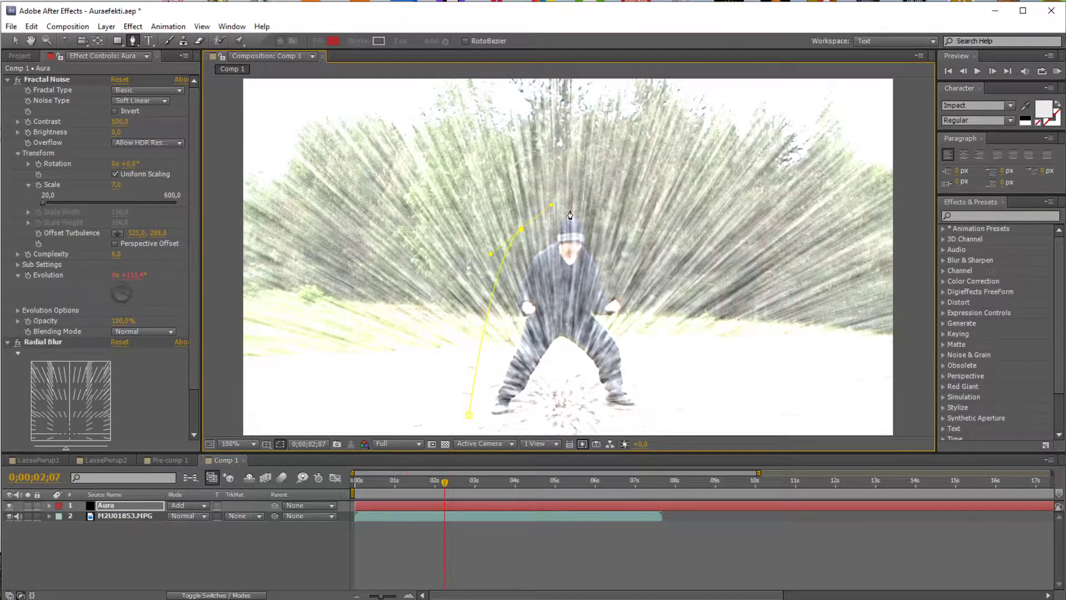
left_click_drag(626, 252, 639, 276)
left_click(649, 407)
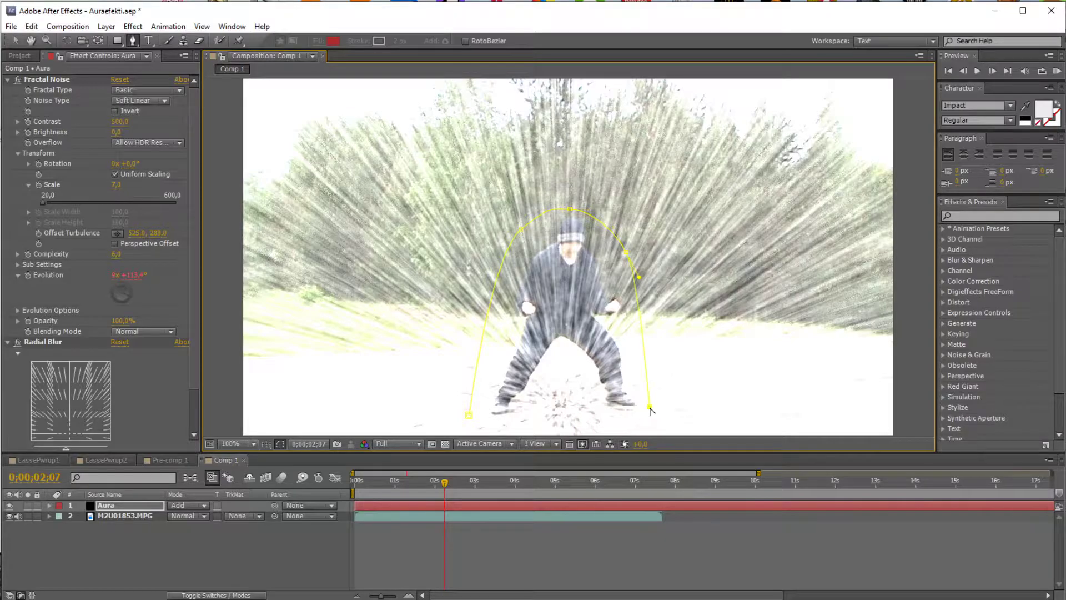
- Draw the mask's outer edge as a wider arch above the man and close the path at its starting point
left_click(723, 401)
left_click_drag(681, 177, 659, 156)
key("ctrl+z")
key("ctrl+z")
left_click_drag(559, 132, 541, 132)
left_click_drag(404, 384, 404, 399)
left_click(404, 412)
left_click(468, 415)
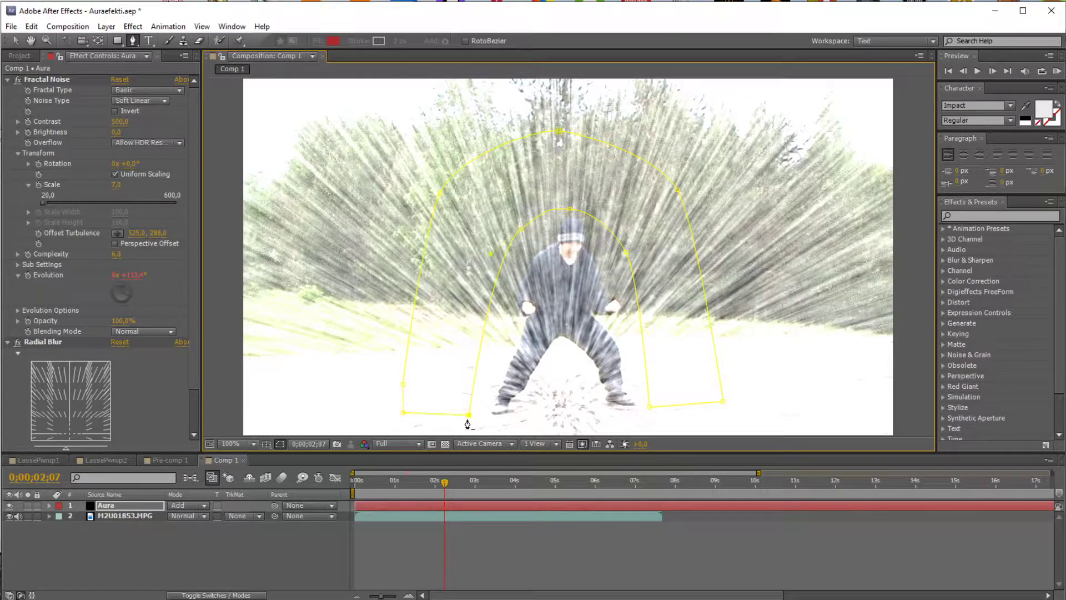
left_click(469, 577)
- Set the aura mask's feather to 13 pixels and scrub to 0;00;02;14 to check the masked aura
mouse_move(444, 482)
left_mouse_down()
mouse_move(408, 483)
mouse_move(444, 483)
left_mouse_up()
left_click(106, 504)
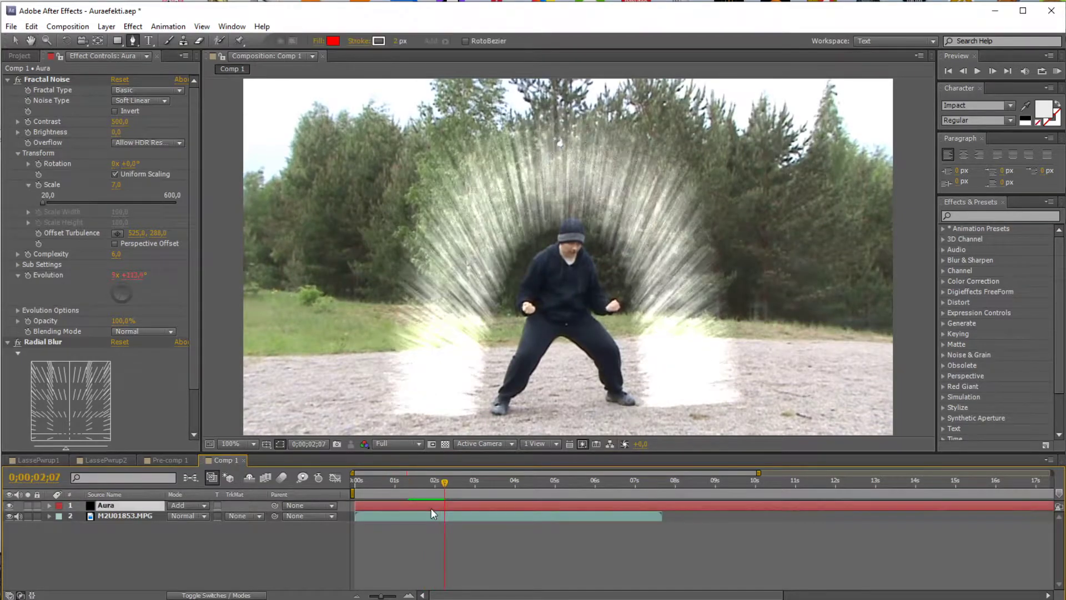
key("f")
left_click_drag(187, 528, 196, 527)
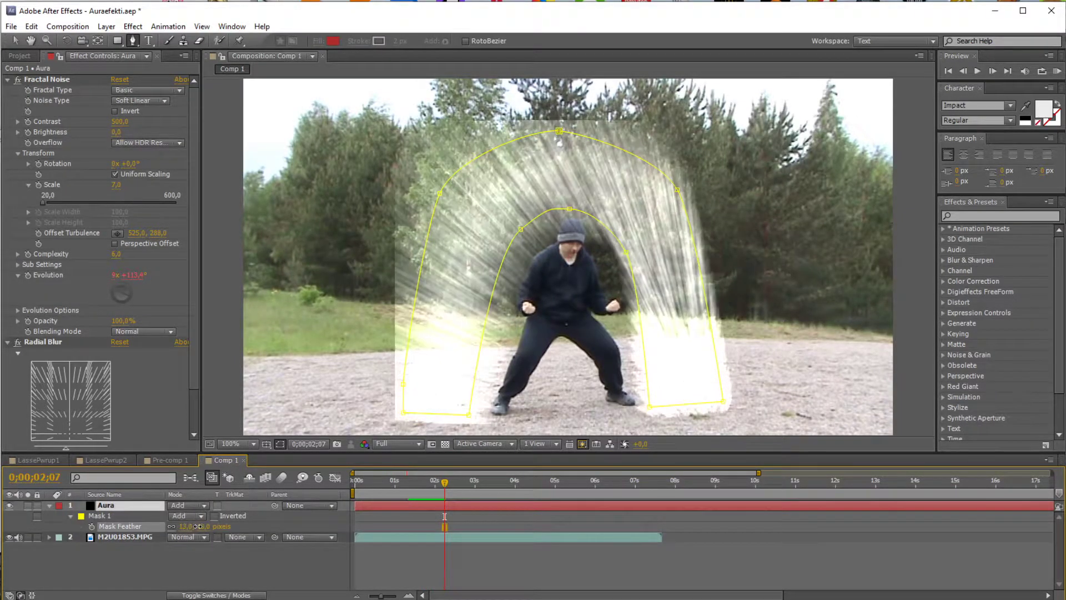
left_click(452, 566)
key("v")
left_click_drag(443, 485, 593, 488)
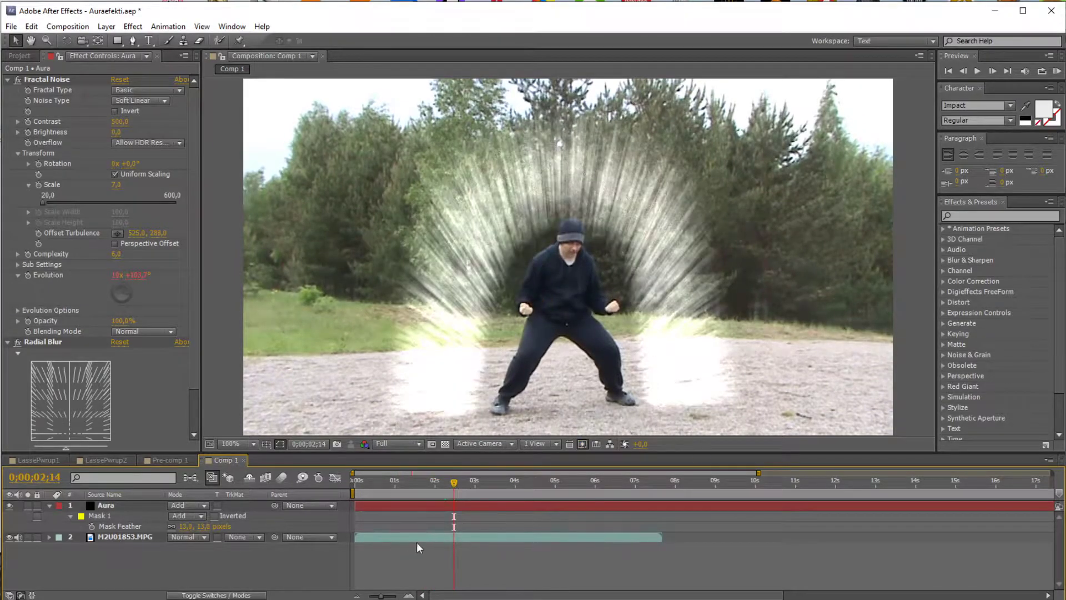
- Raise the top points of the mask's inner and outer arches slightly and widen the inner arch's curve above the man's head
left_click(471, 505)
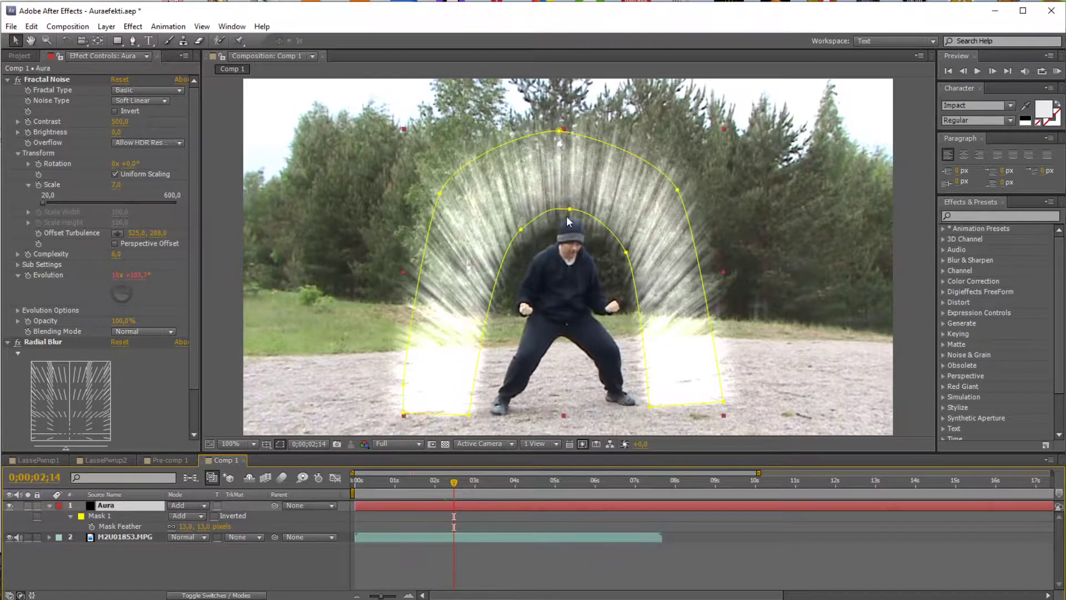
left_click_drag(571, 209, 571, 190)
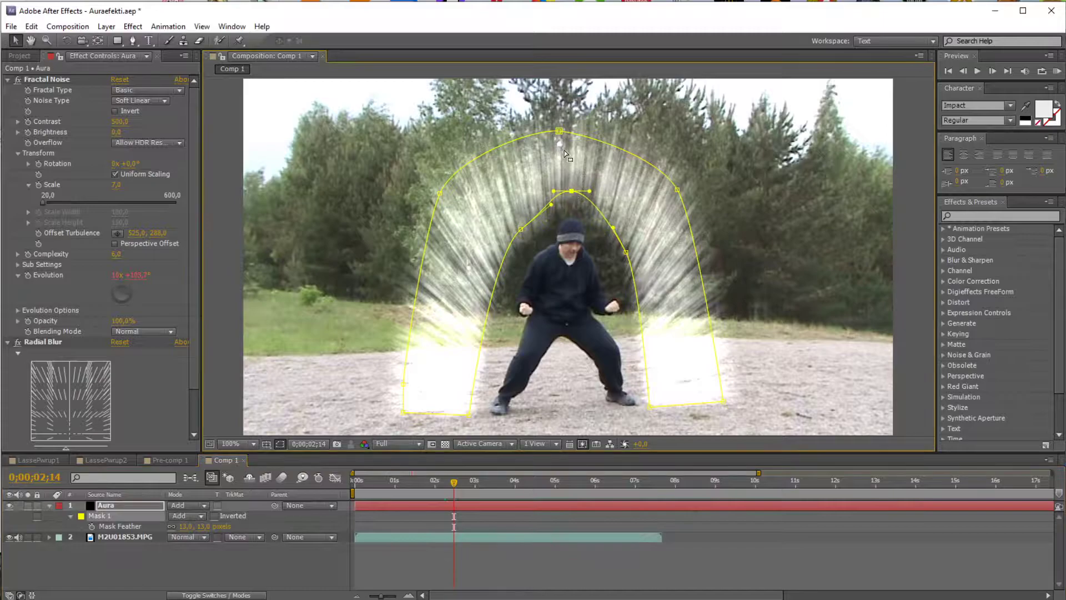
left_click_drag(560, 135, 560, 130)
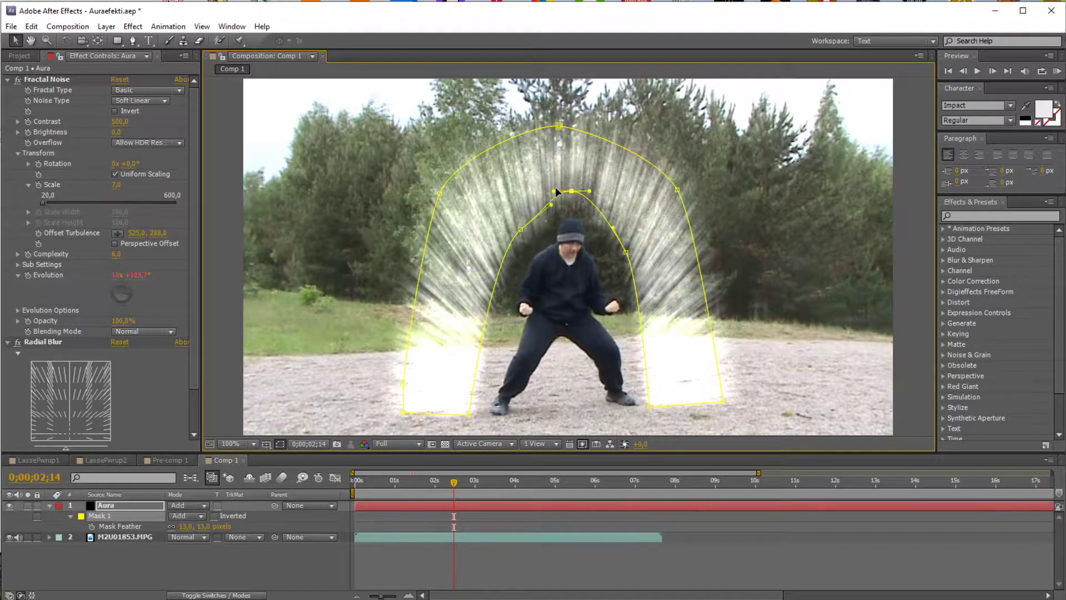
left_click_drag(555, 191, 530, 217)
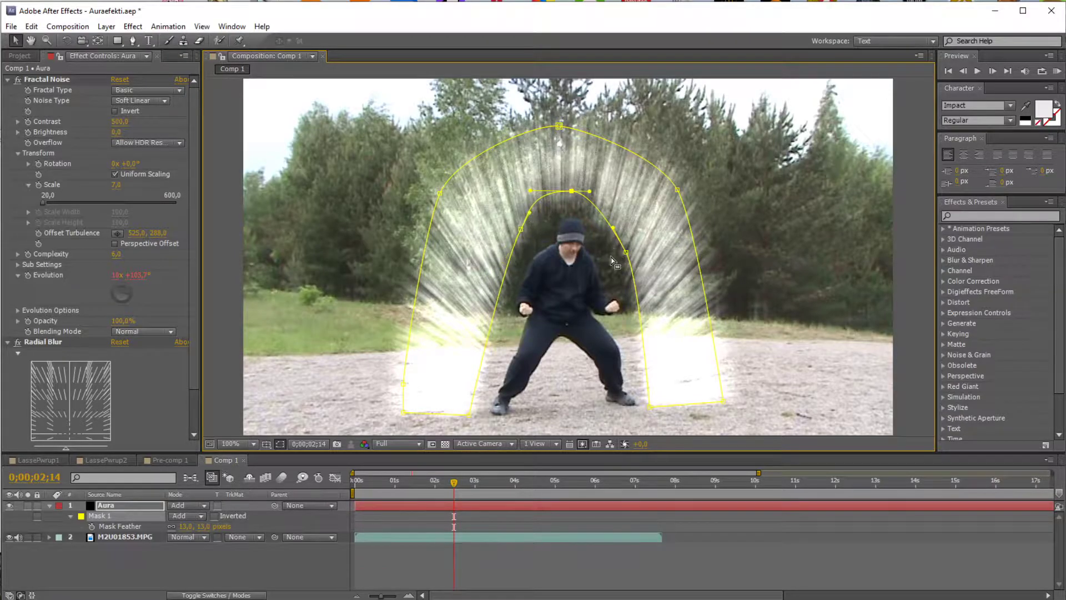
left_click(470, 559)
- Apply the Tint color correction effect to the Aura layer
left_click(465, 507)
scroll(105, 408, "down", 2)
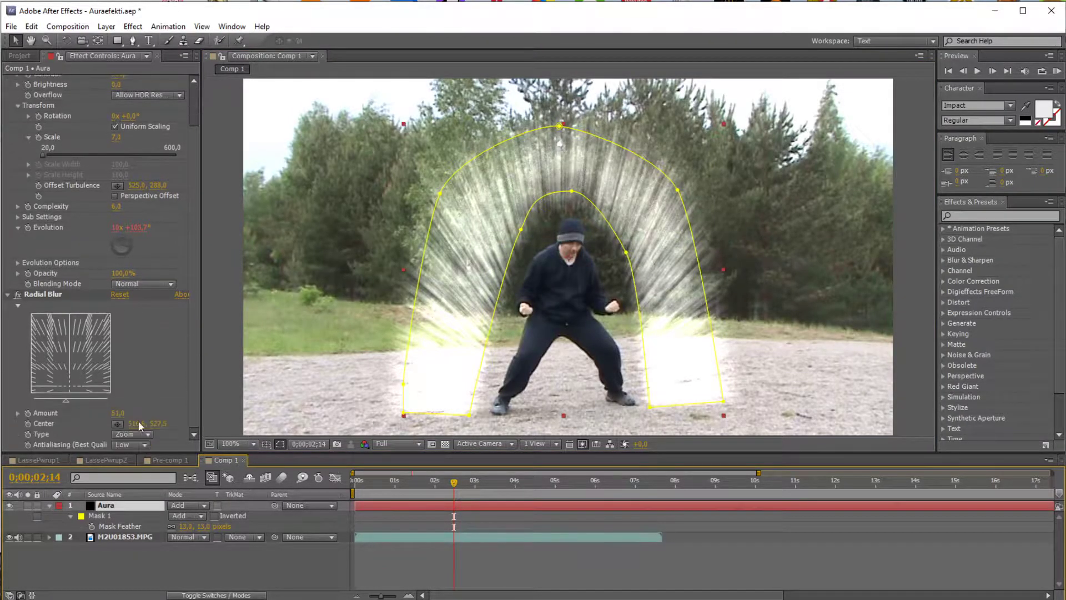
right_click(465, 504)
mouse_move(506, 266)
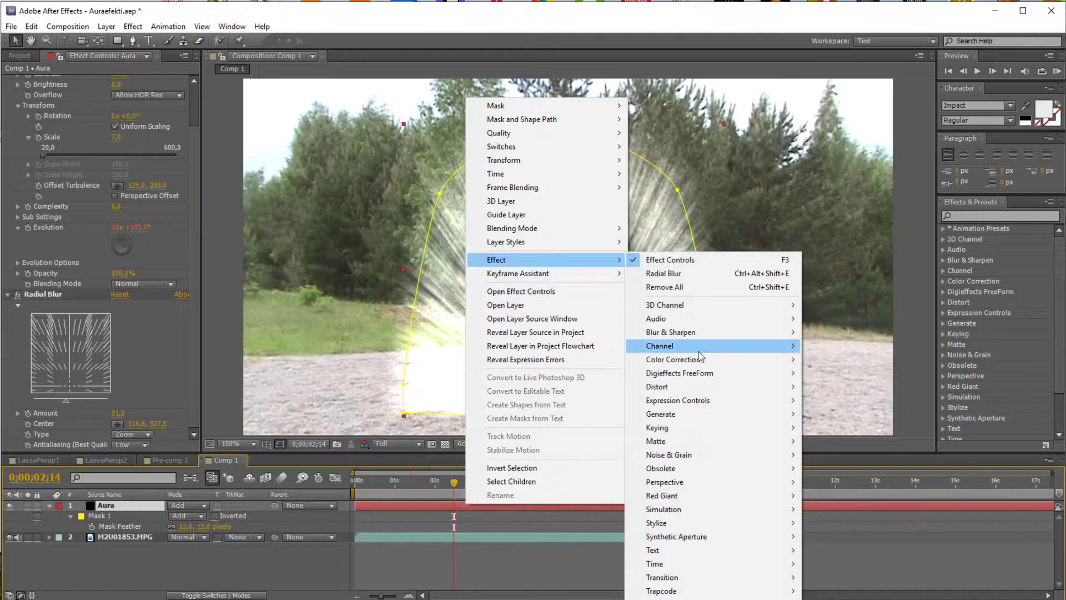
left_click(130, 27)
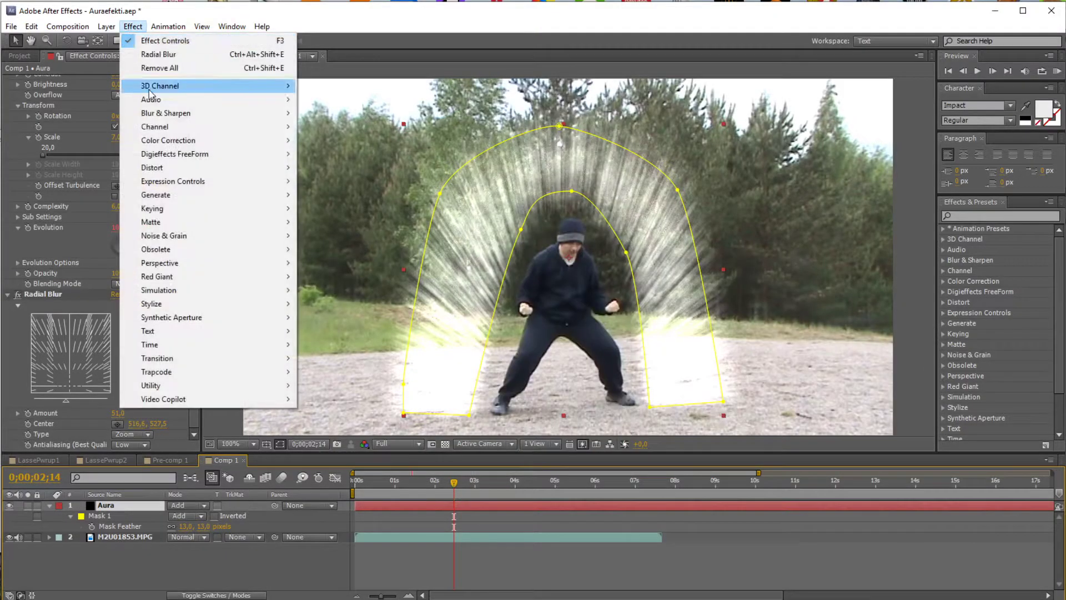
mouse_move(175, 144)
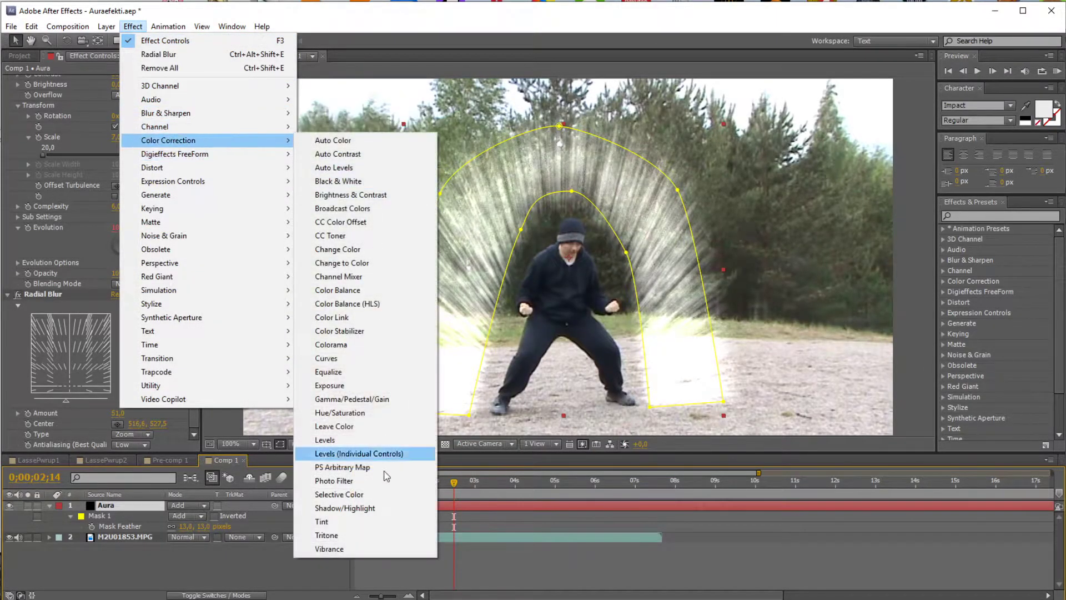
left_click(375, 524)
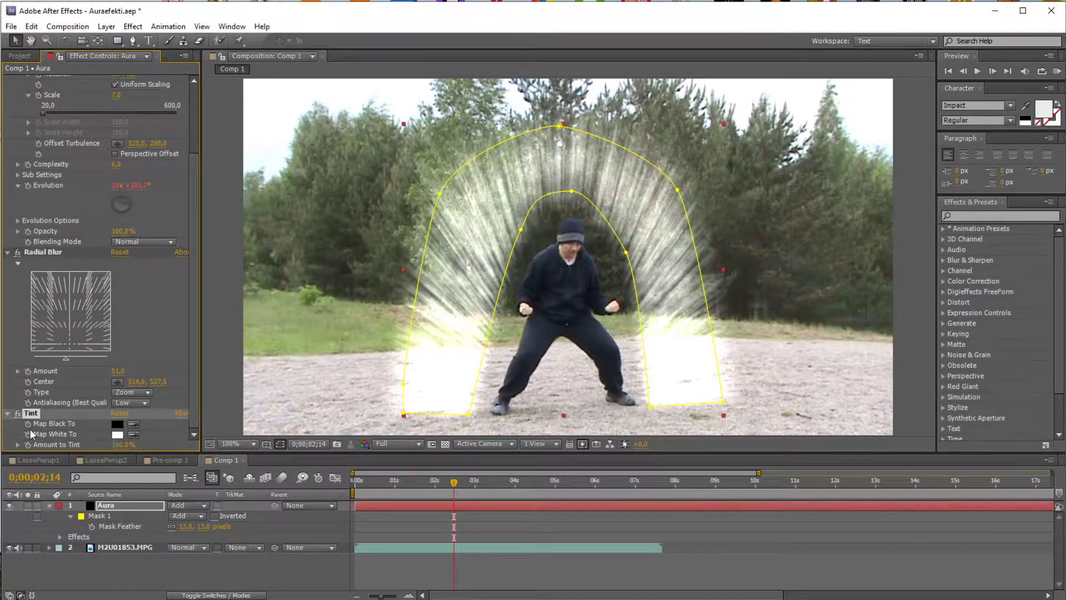
- Map the white of the Aura layer's Tint effect to pure red, FF0000
left_click(117, 435)
left_click(426, 427)
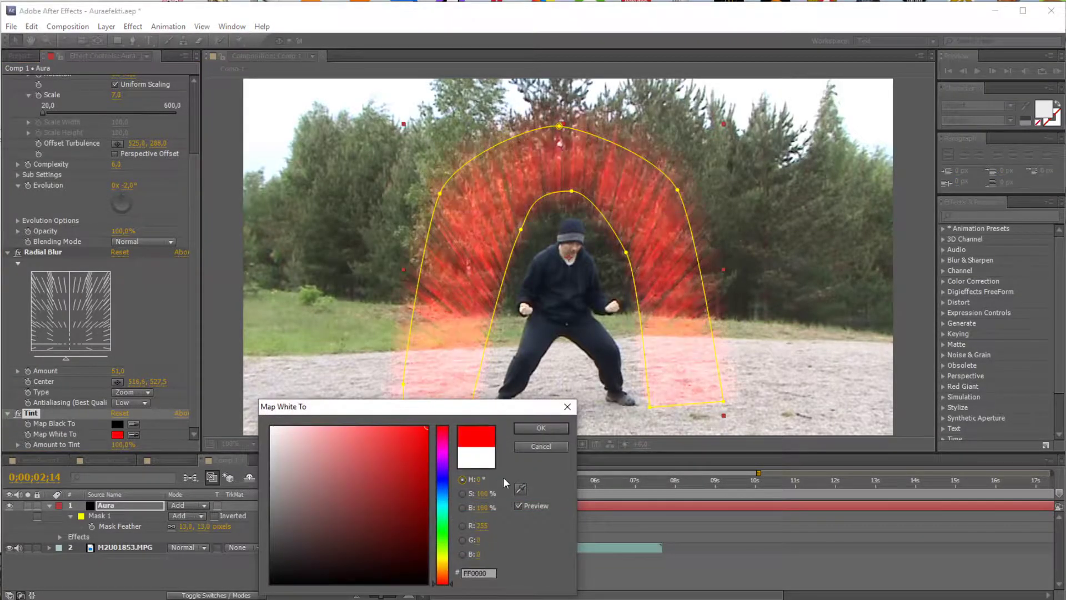
left_click(442, 483)
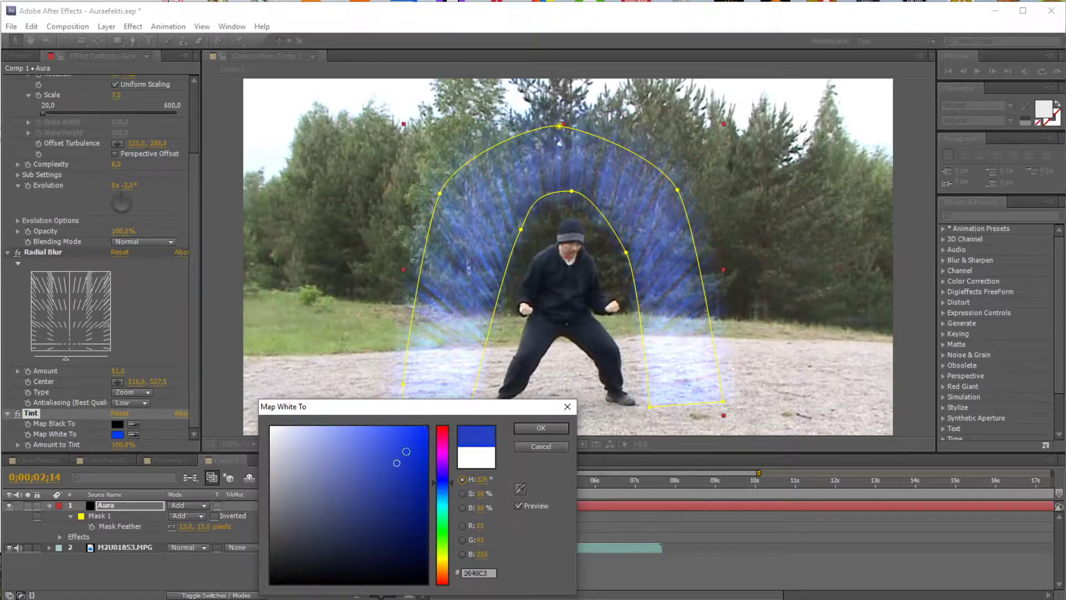
left_click_drag(434, 457, 441, 418)
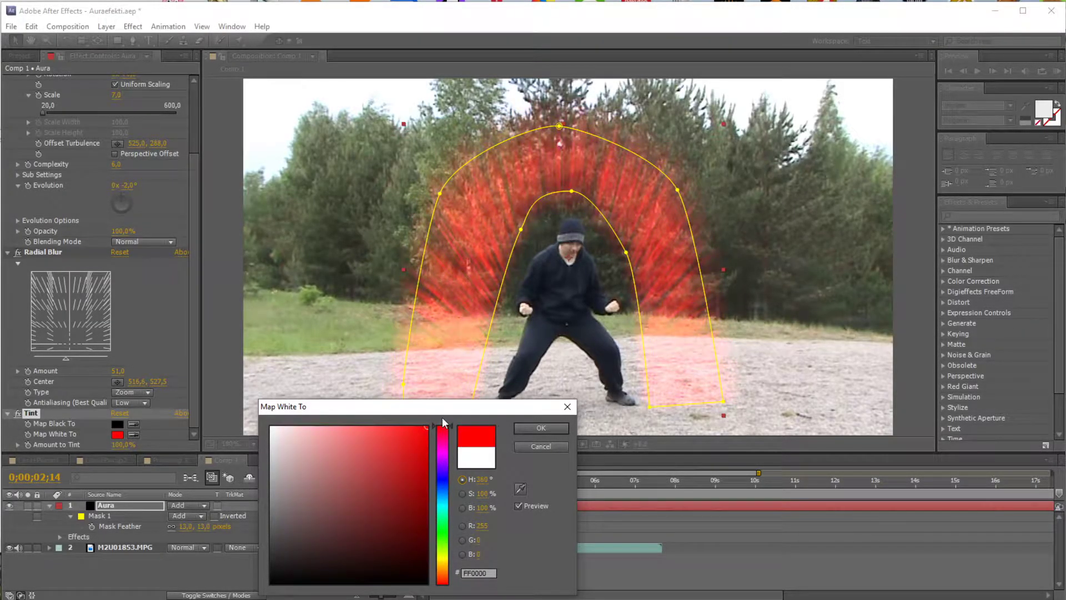
left_click(555, 428)
left_click(494, 561)
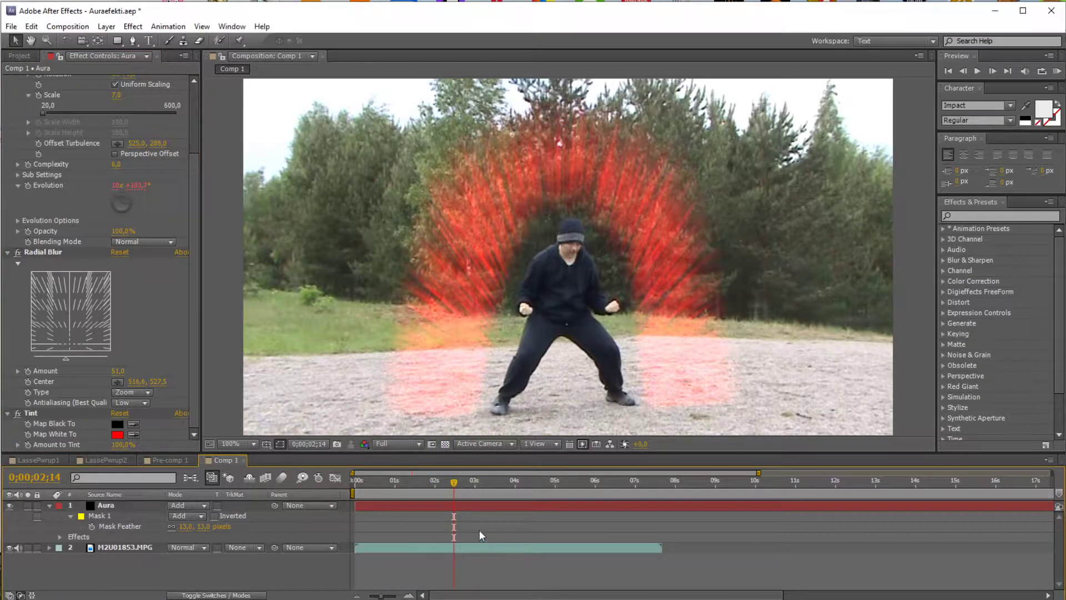
- Preview the red aura and check its look up to 0;00;02;19
left_click(458, 508)
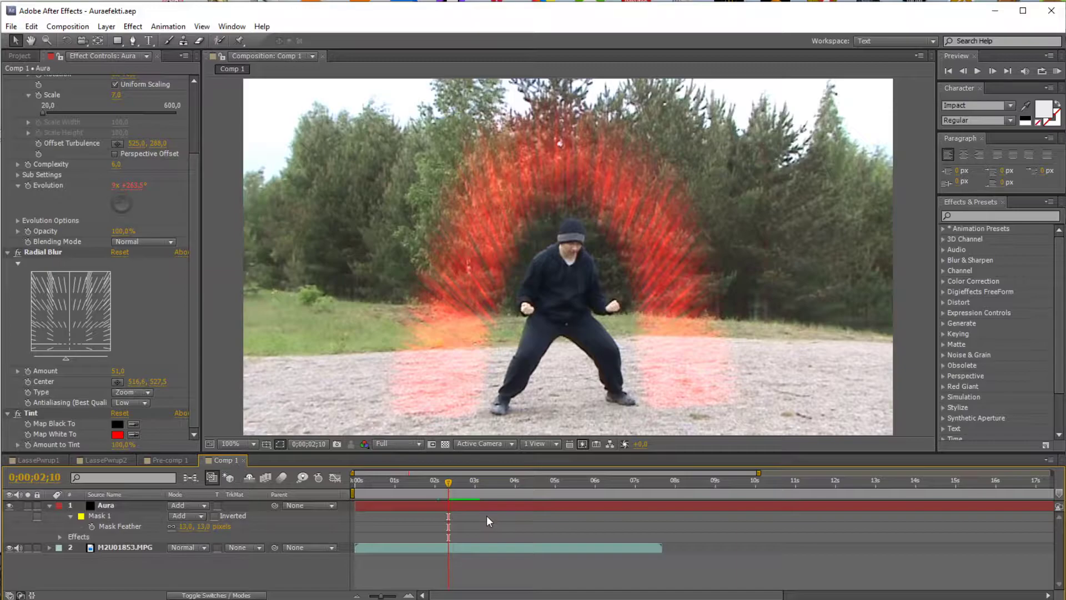
left_click(459, 481)
left_click(461, 507)
left_click(201, 575)
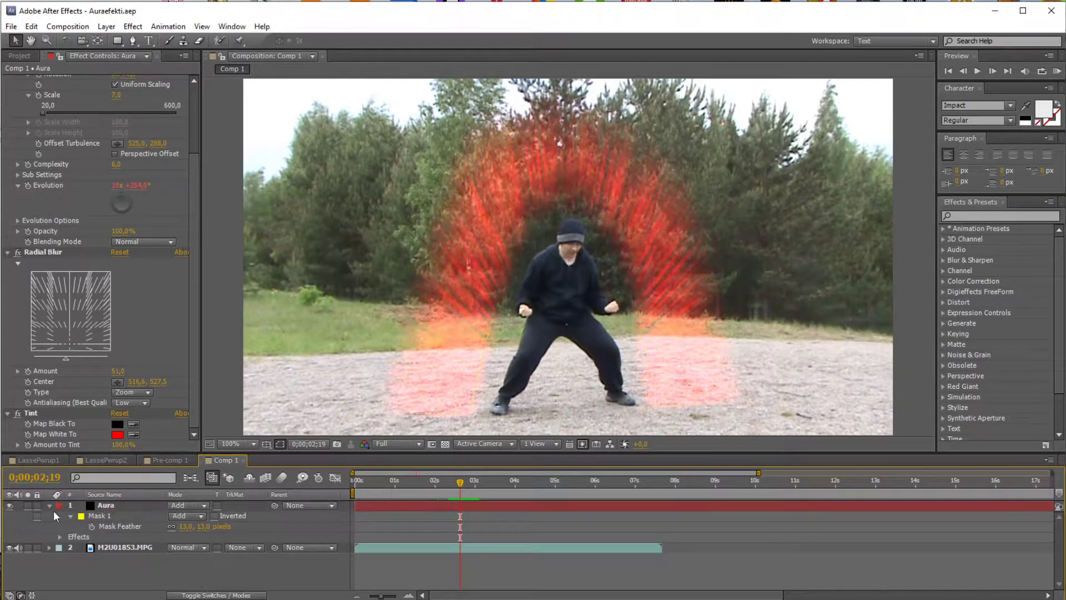
- Collapse the Aura layer's properties and apply the Trapcode Shine effect to it
left_click(49, 505)
left_click(114, 508)
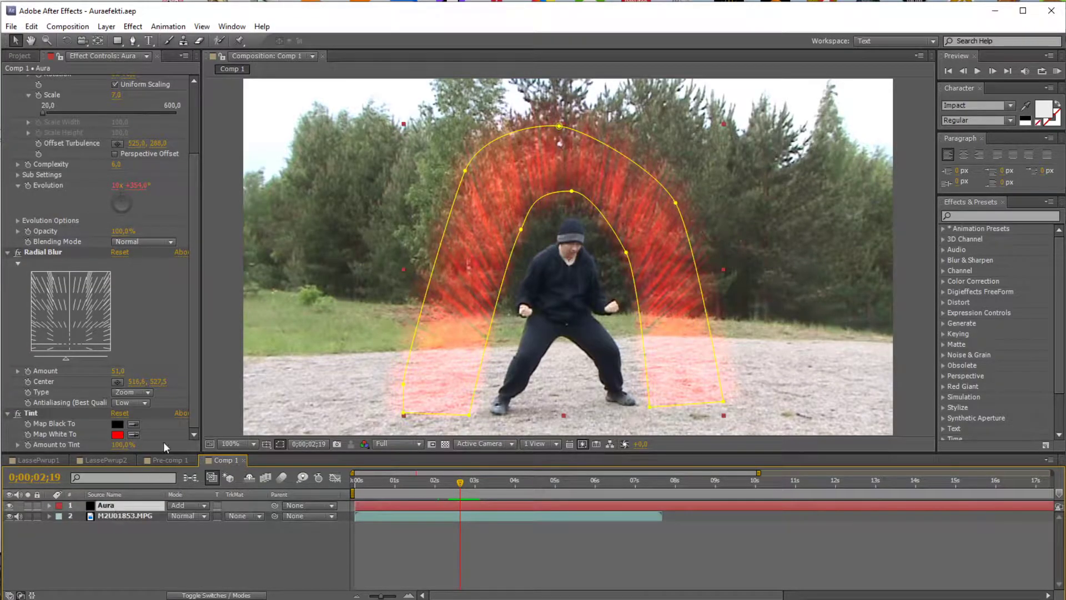
left_click(117, 27)
mouse_move(133, 26)
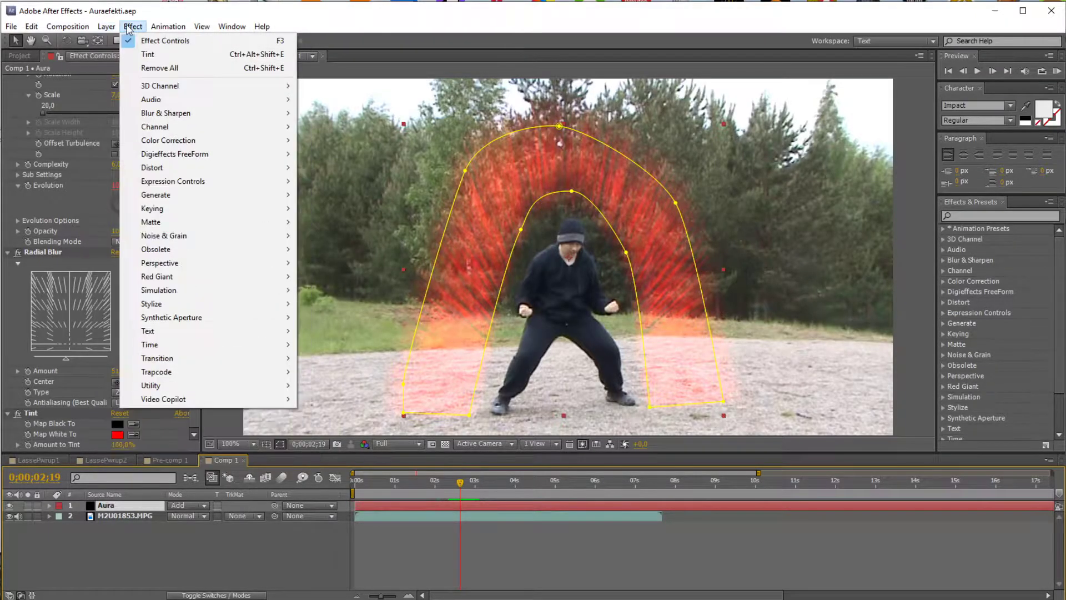
mouse_move(222, 371)
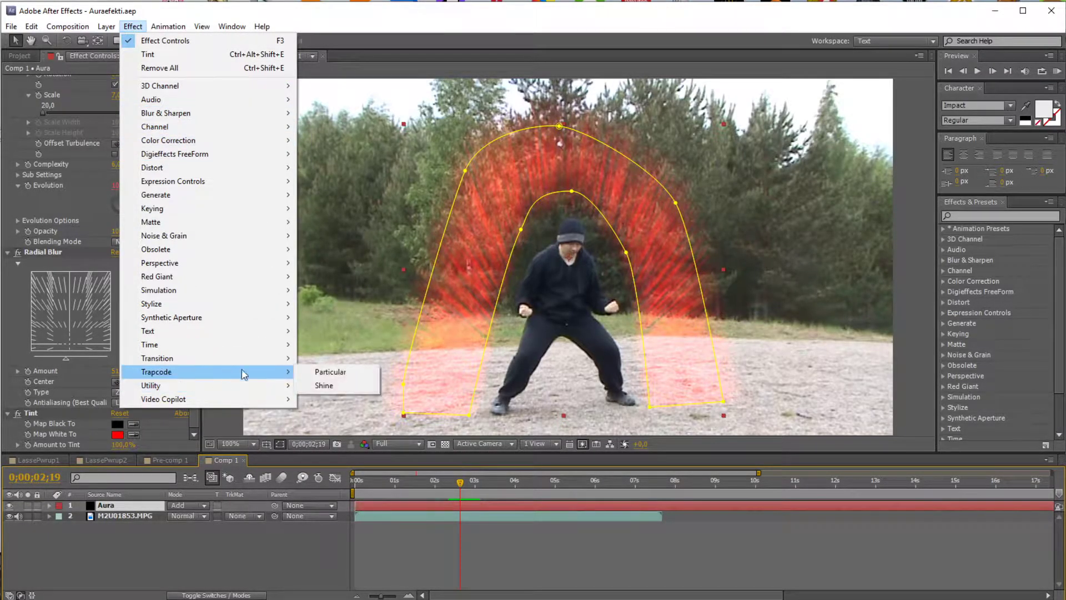
left_click(333, 388)
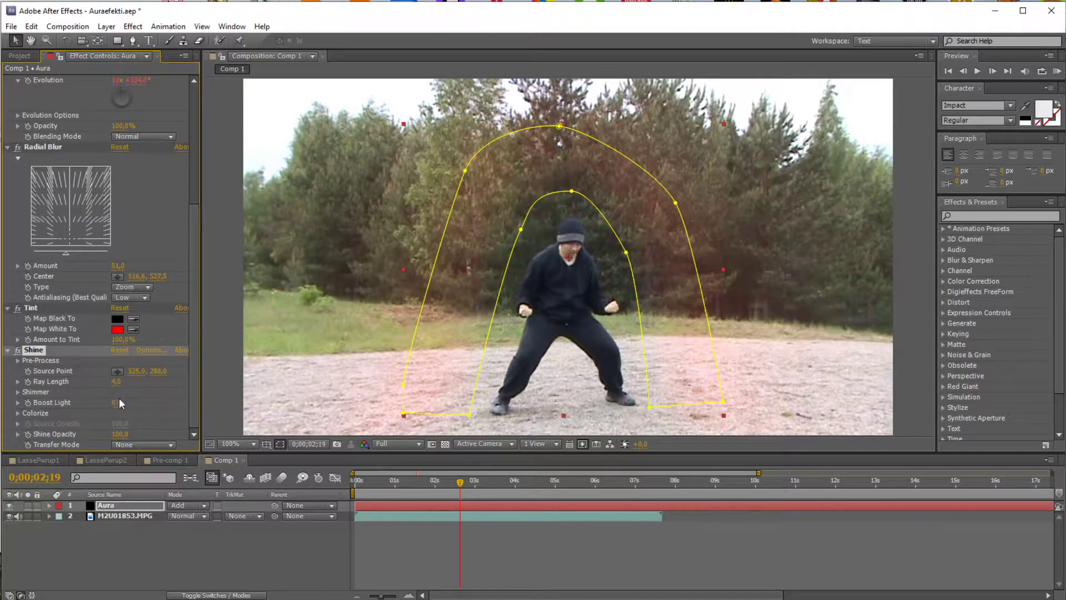
- Set Shine's Boost Light to 99 and move its source point down between the man's feet, to about 516, 541
left_click_drag(115, 404, 733, 422)
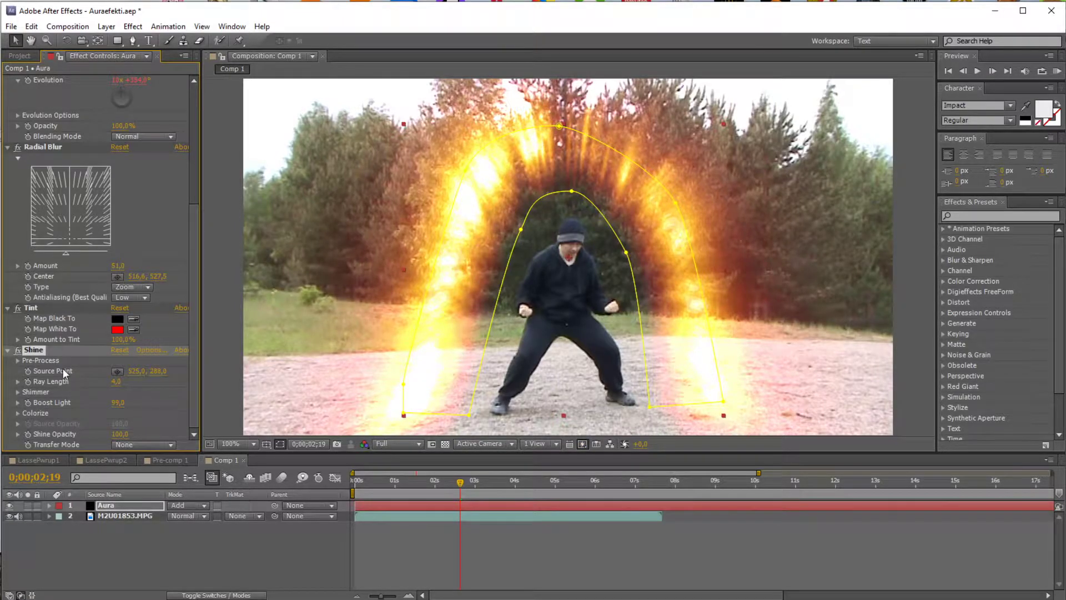
left_click(46, 350)
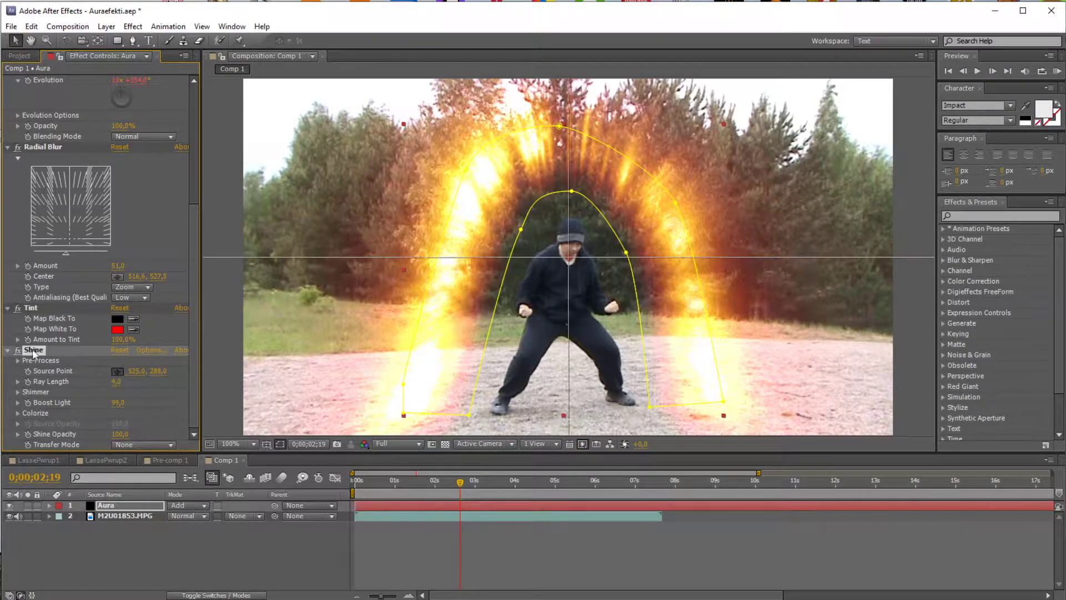
left_click_drag(569, 257, 568, 418)
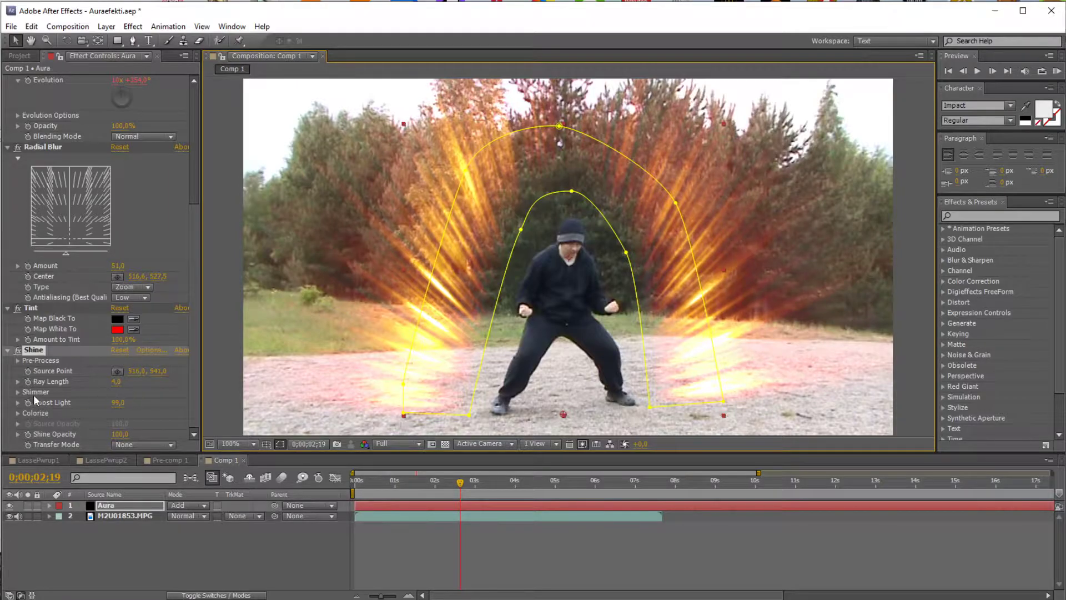
- Change the Midtones color in Shine's Colorize settings from orange to a light red
left_click(18, 413)
scroll(83, 333, "down", 3)
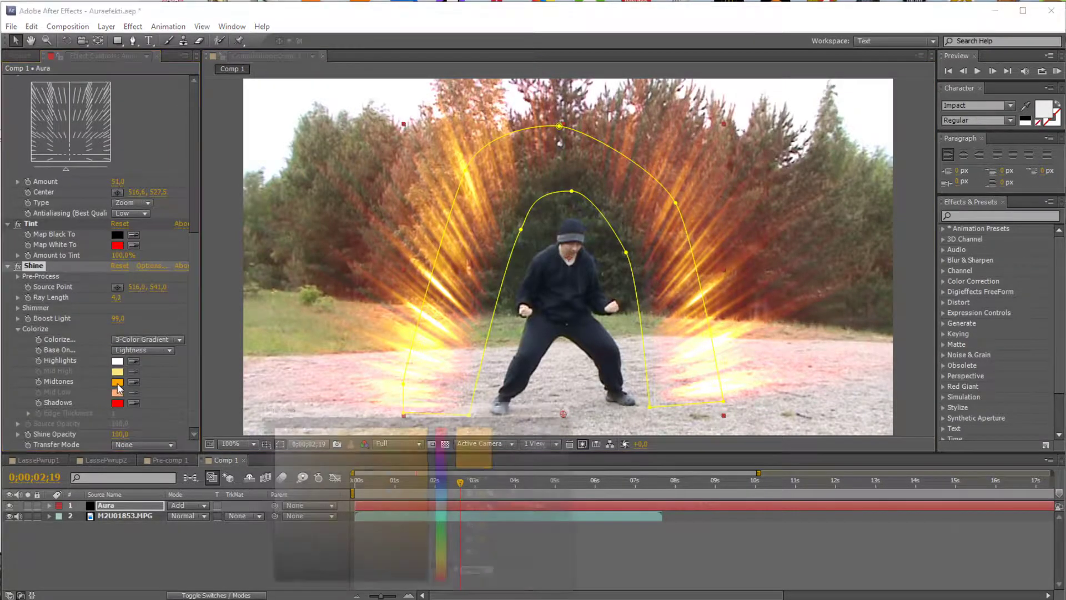
left_click(117, 382)
left_click_drag(327, 458, 217, 387)
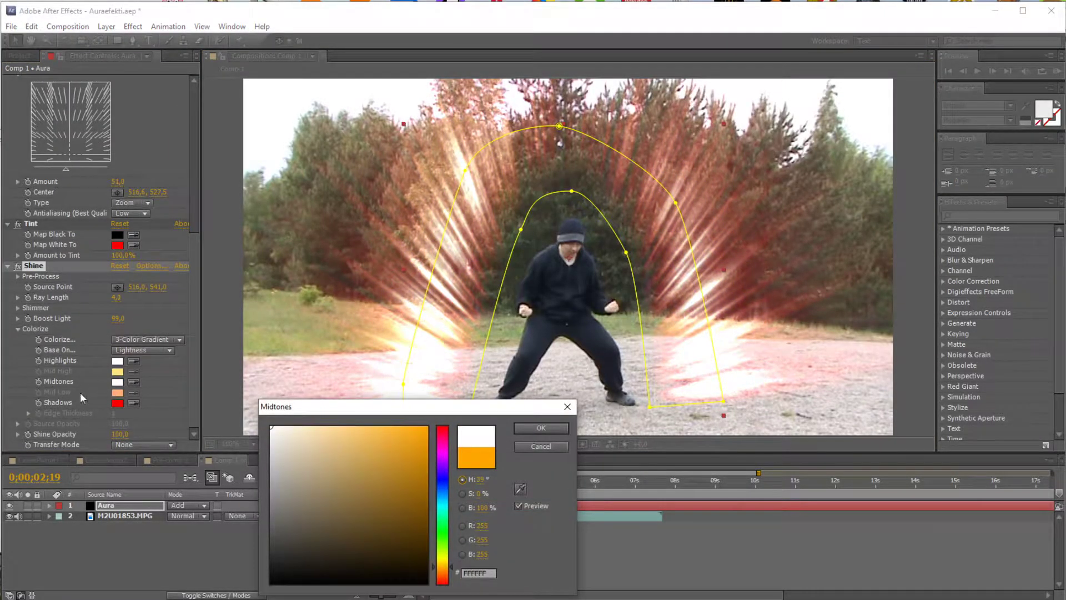
left_click_drag(444, 454, 443, 425)
mouse_move(310, 436)
left_mouse_down()
mouse_move(336, 419)
mouse_move(438, 408)
mouse_move(311, 377)
mouse_move(348, 378)
left_mouse_up()
left_click_drag(443, 437, 443, 579)
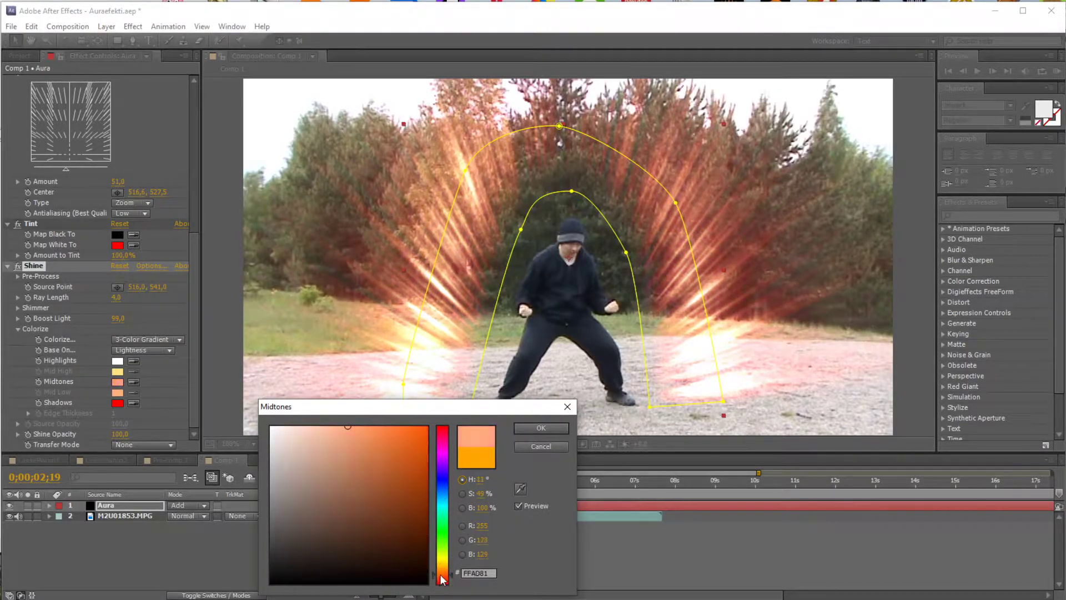
mouse_move(342, 471)
left_mouse_down()
mouse_move(313, 401)
mouse_move(400, 388)
mouse_move(376, 385)
left_mouse_up()
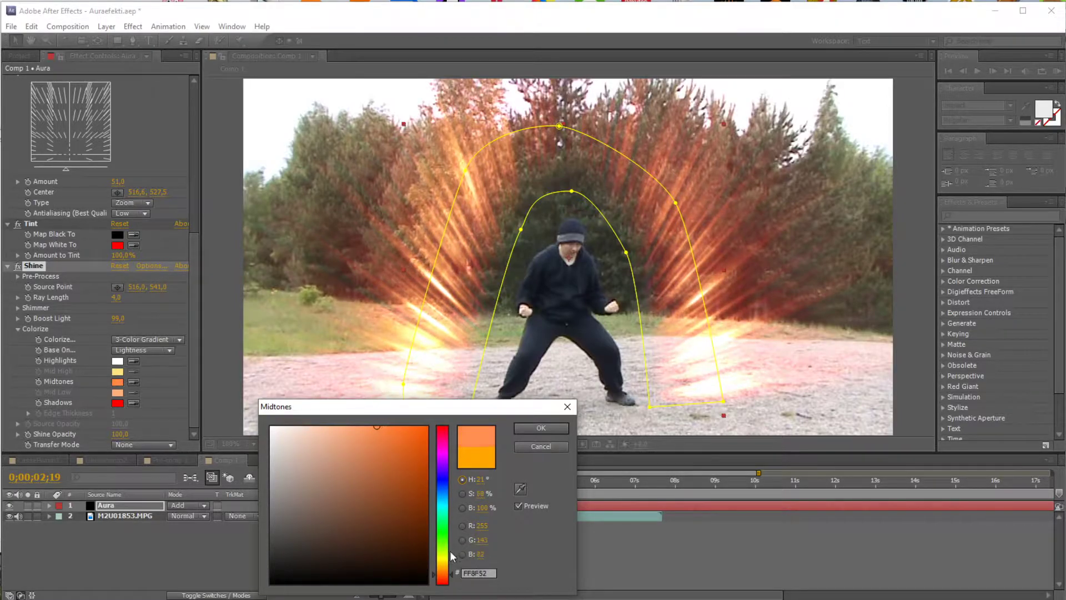
left_click_drag(443, 565, 443, 584)
left_click(541, 428)
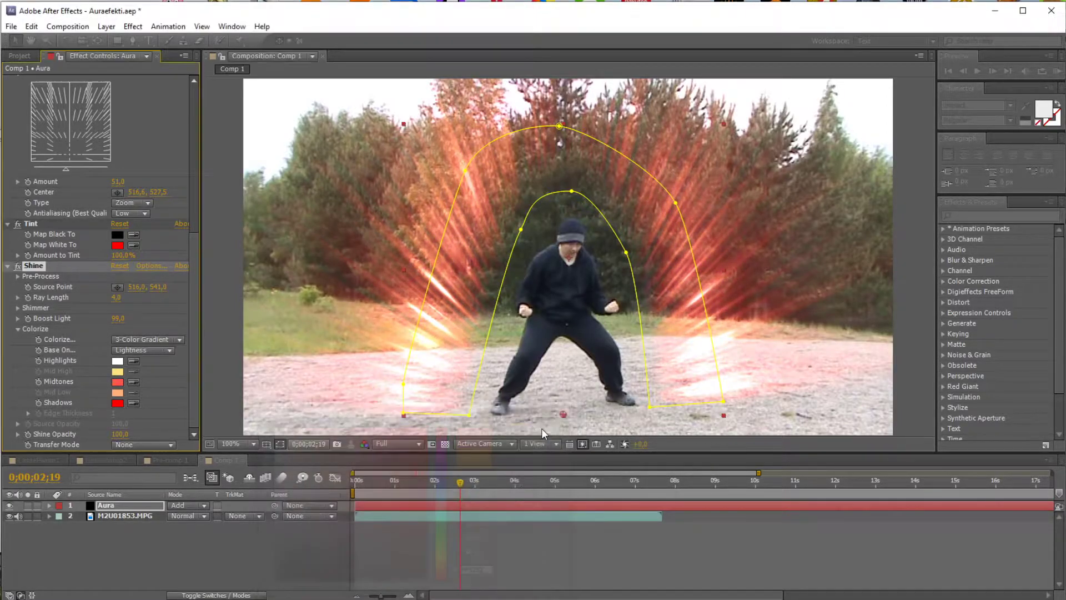
- Raise Boost Light to about 103 and reshape the Aura mask, lowering the inner arch's top and raising and widening the outer arch
left_click_drag(114, 324, 572, 209)
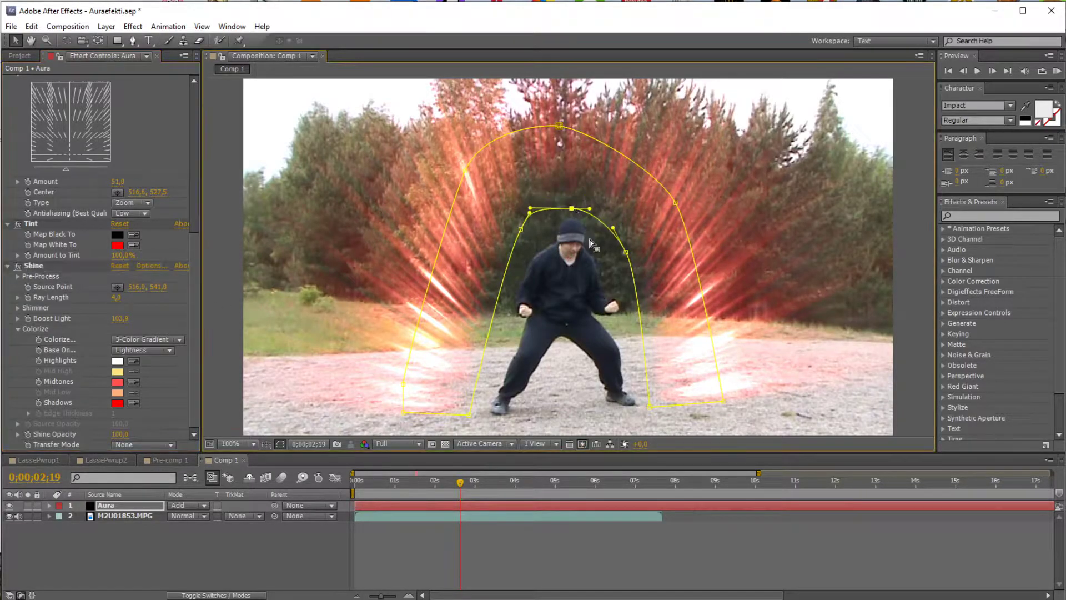
left_click_drag(675, 200, 689, 200)
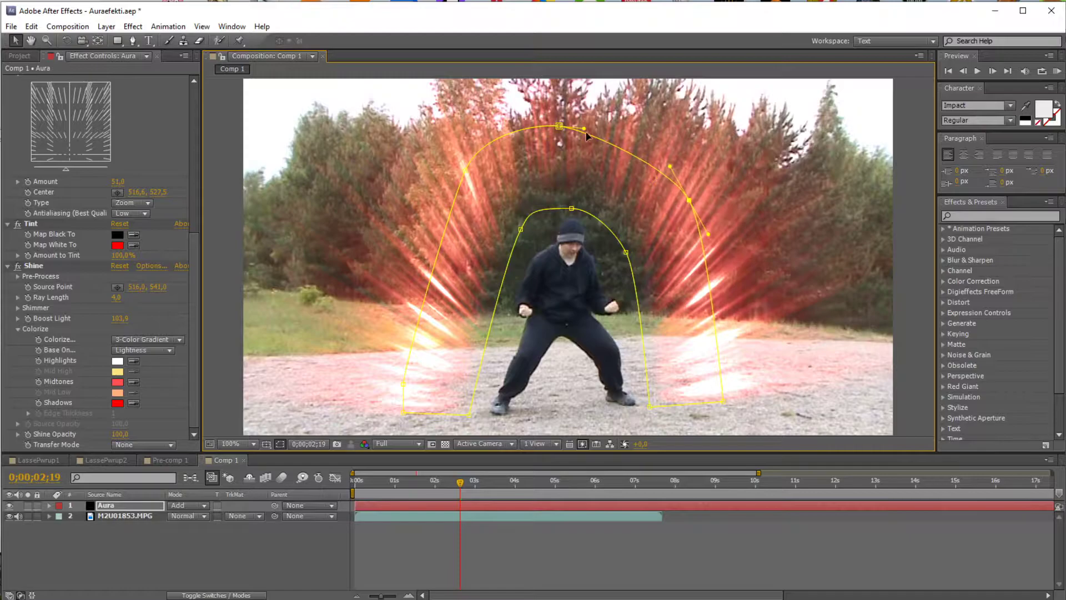
left_click_drag(562, 128, 561, 106)
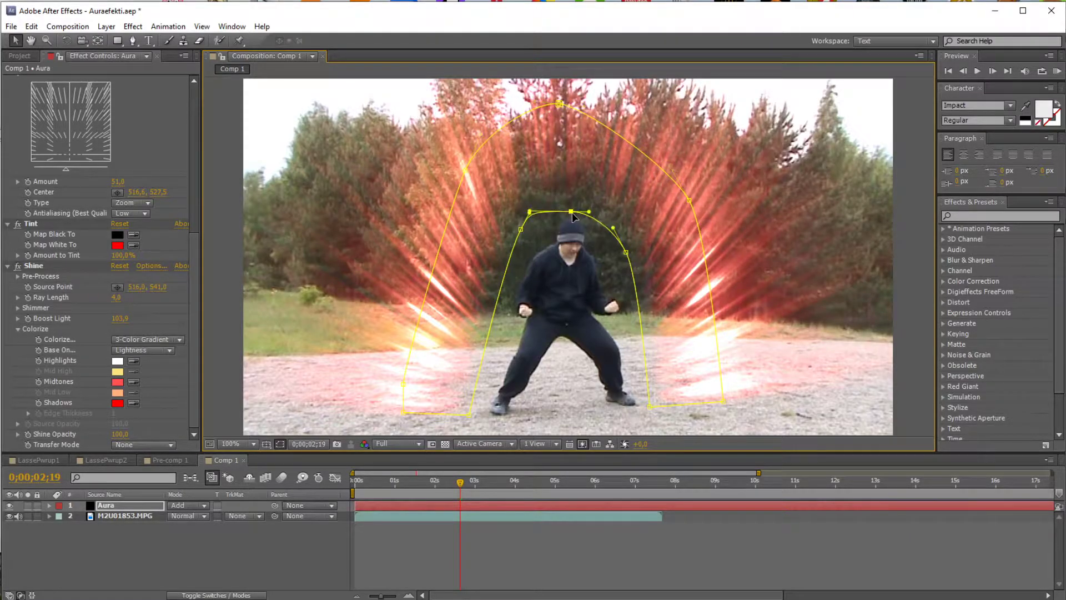
left_click_drag(461, 170, 455, 161)
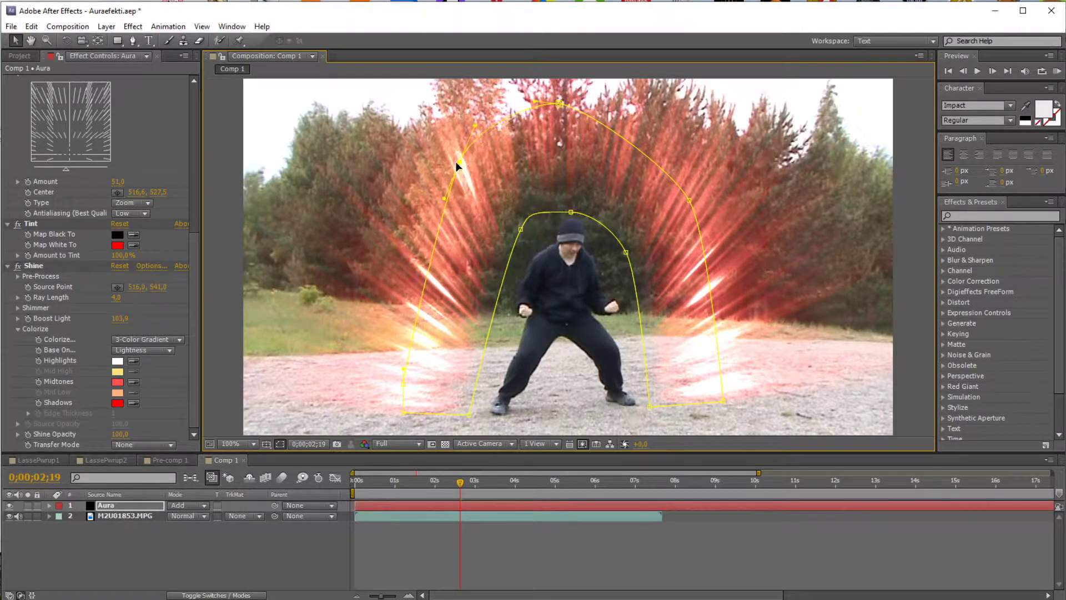
- Set the Fractal Noise scale to 6 on the Aura layer, trying 5 first
scroll(112, 192, "up", 8)
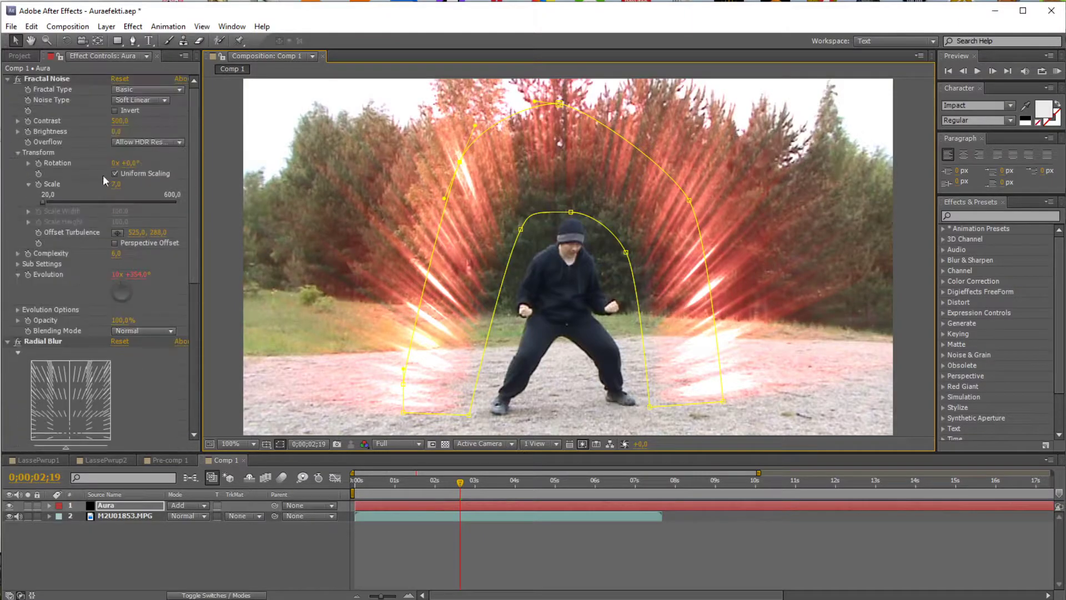
left_click(113, 187)
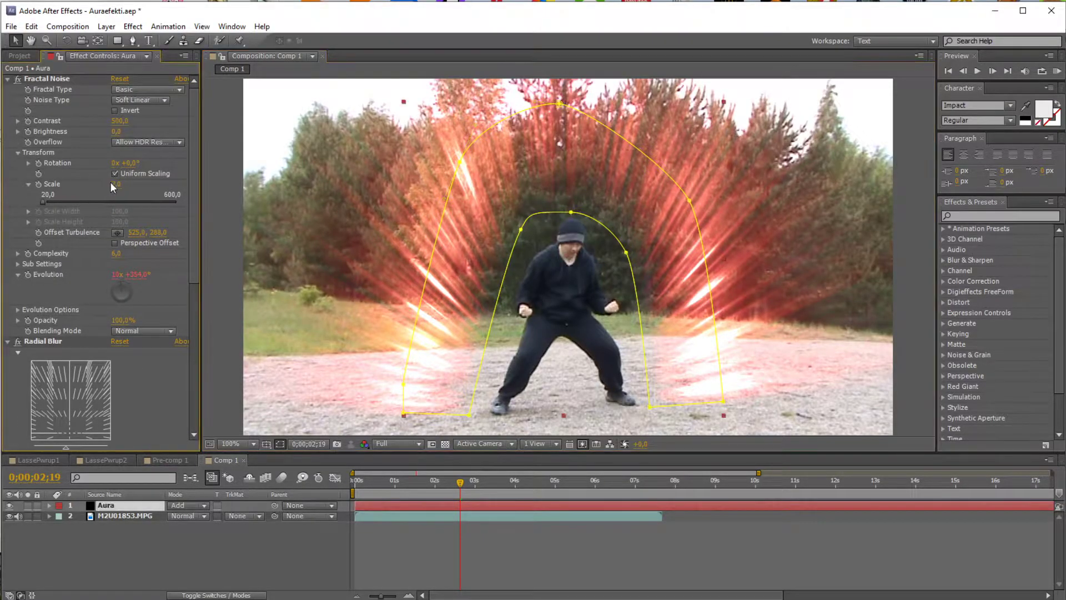
left_click(115, 184)
key("Return")
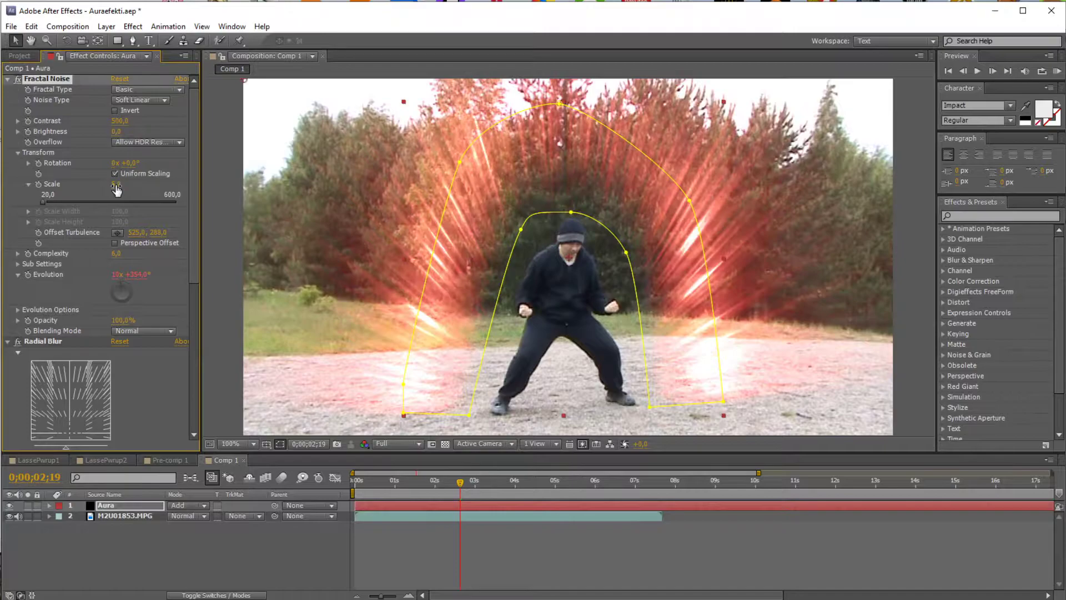
left_click(115, 185)
type("6")
key("Return")
- Preview the shining aura from the start of its fade-in, beginning around 0;00;01;14
left_click(462, 548)
left_click(448, 483)
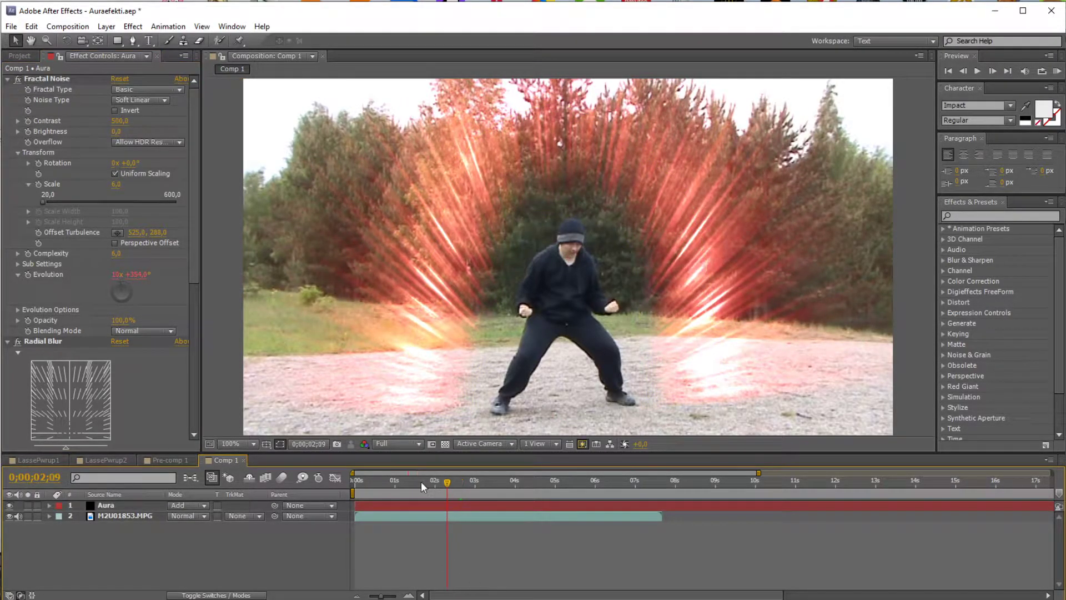
left_click(428, 484)
key("space")
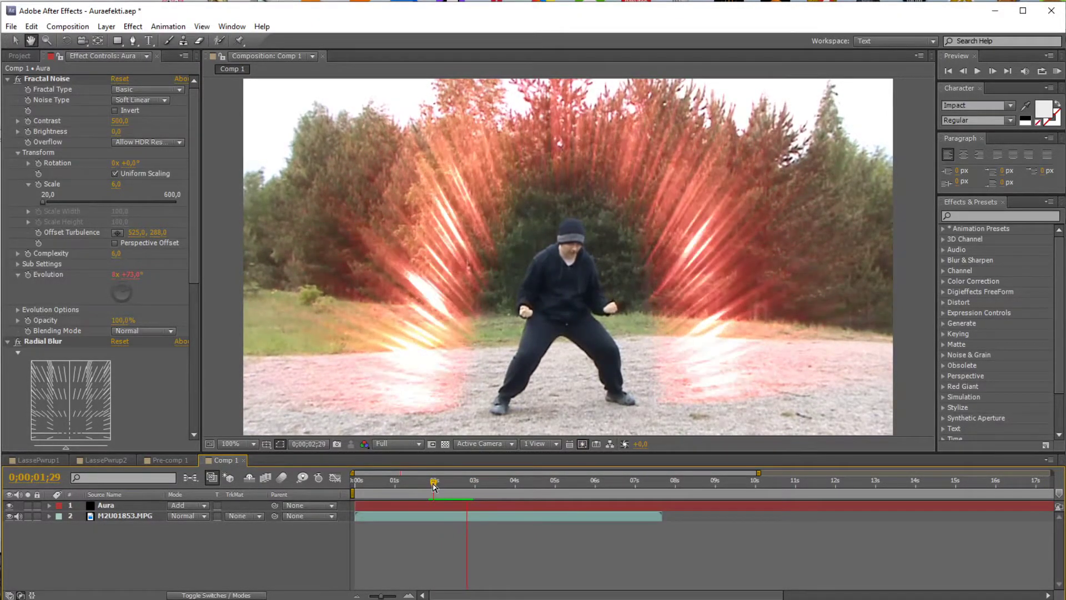
left_click_drag(436, 487, 412, 483)
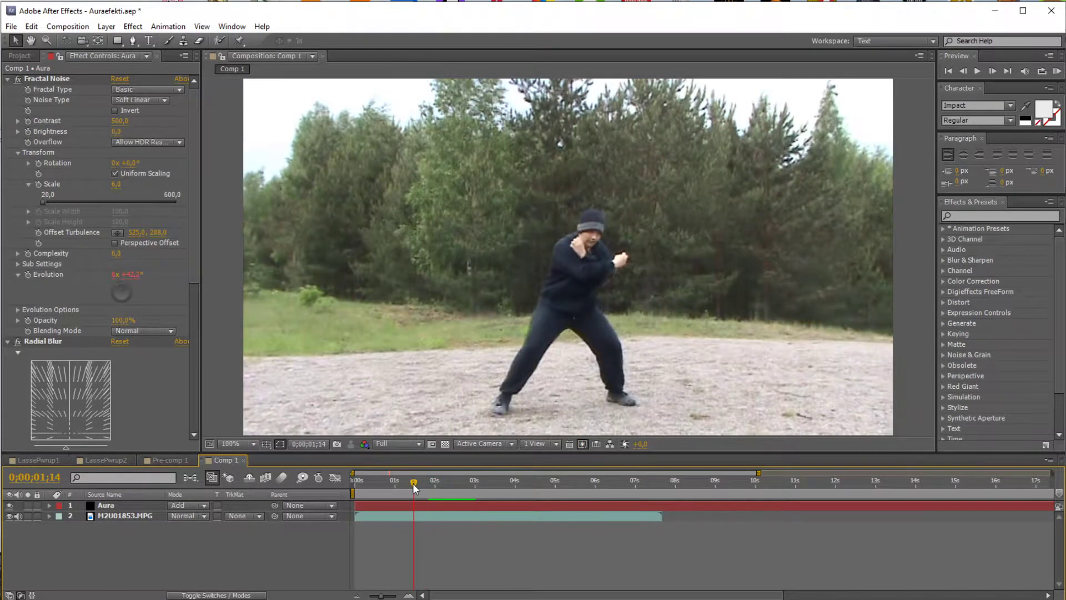
key("space")
- Add an adjustment layer above the Aura layer and go to 0;00;02;06 with the composition magnified to 200%
right_click(262, 557)
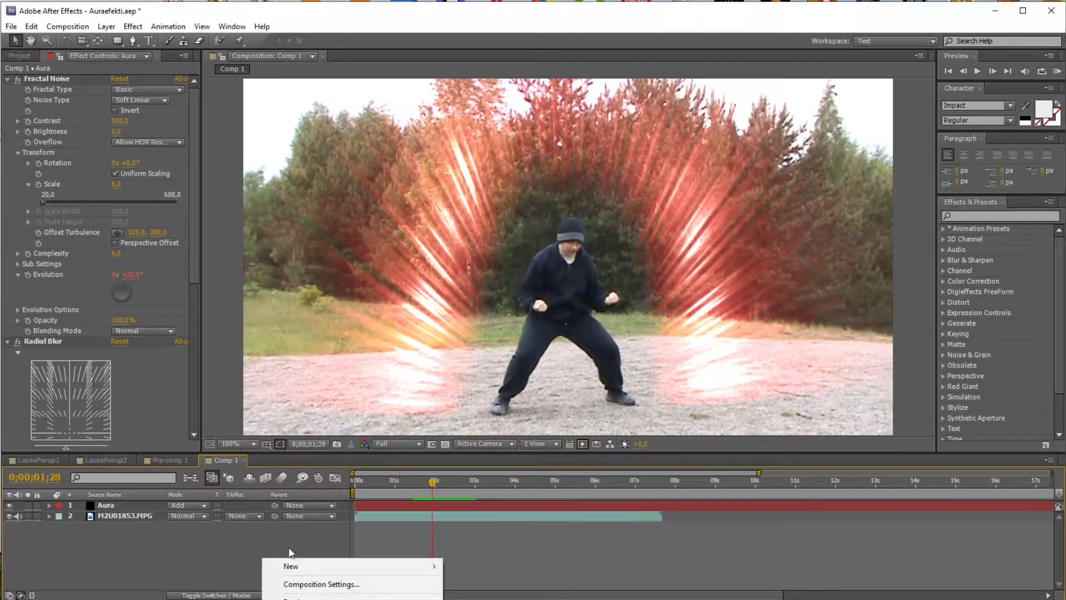
left_click(489, 599)
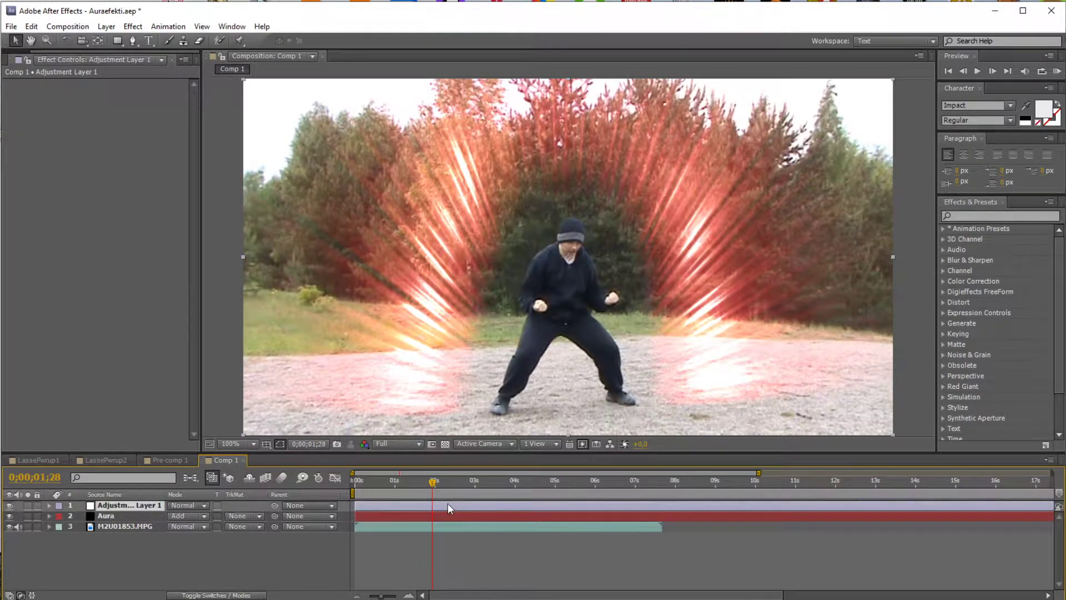
key("period")
left_click(420, 485)
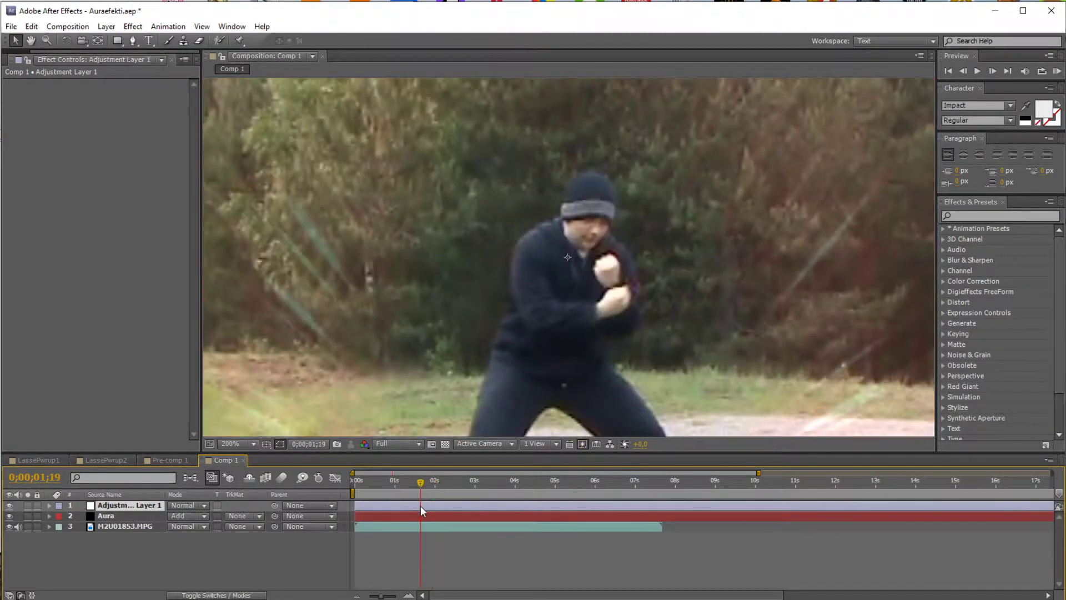
left_click(418, 519)
key("t")
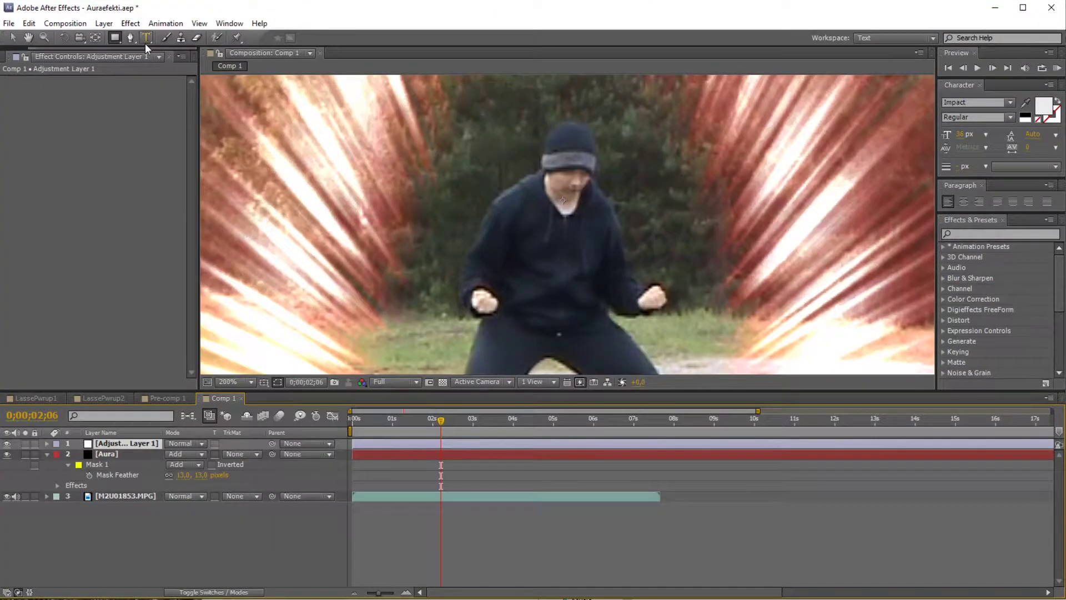
- Start a Pen mask on the adjustment layer, tracing down inside the right-hand side of the man's body from face to leg
left_click(165, 39)
left_click(129, 38)
left_click_drag(508, 141, 530, 148)
left_click_drag(529, 174, 541, 208)
left_click_drag(552, 235, 555, 244)
left_click_drag(570, 281, 576, 292)
left_click_drag(588, 306, 603, 306)
left_click_drag(568, 341, 571, 354)
left_click_drag(635, 363, 611, 262)
left_click_drag(580, 294, 580, 316)
left_click_drag(580, 355, 575, 315)
left_click_drag(583, 333, 609, 343)
- Continue the mask up the outer edge of the man's right-hand side, past the fist and shoulder to his hat
left_click_drag(589, 243, 586, 233)
left_click_drag(565, 194, 590, 148)
left_click_drag(584, 134, 583, 232)
mouse_move(559, 243)
left_mouse_down()
mouse_move(546, 233)
mouse_move(552, 228)
left_mouse_up()
left_click_drag(538, 172, 536, 164)
left_click_drag(528, 141, 524, 130)
left_click_drag(507, 83, 468, 86)
- Continue the mask from the hat down the outer edge of the man's left-hand shoulder, arm and leg
left_click_drag(446, 135, 436, 146)
left_click_drag(411, 185, 404, 197)
left_click_drag(387, 237, 383, 264)
left_click_drag(404, 319, 448, 236)
left_click_drag(425, 254, 411, 288)
left_click(377, 367)
- Trace the mask back up inside the man's left-hand leg, arm and shoulder to close it at the head
left_click_drag(396, 340, 409, 318)
left_click_drag(432, 268, 442, 240)
left_click_drag(451, 206, 449, 146)
left_click_drag(476, 132, 459, 221)
left_click(468, 180)
left_click(498, 120)
left_click_drag(507, 105, 528, 111)
- Move the mask points at the man's left-hand shoulder and forearm slightly outward
key("v")
left_click_drag(439, 190, 426, 190)
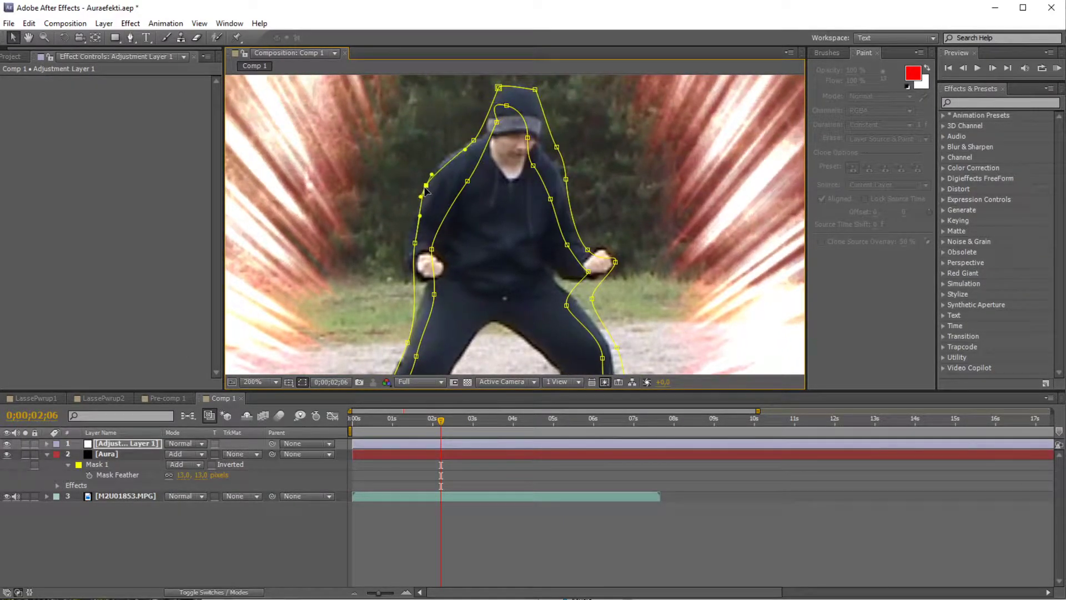
left_click_drag(415, 243, 406, 243)
- Start keyframing the adjustment layer's Mask Path at 0;00;02;06
left_click(126, 443)
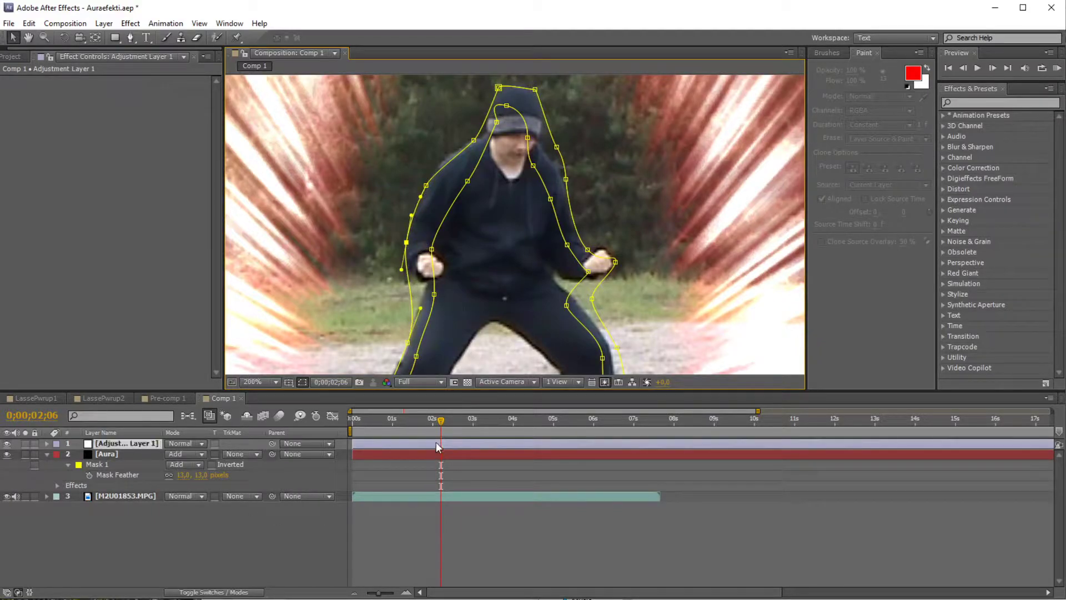
key("m")
left_click(387, 478)
key("t")
left_click(443, 442)
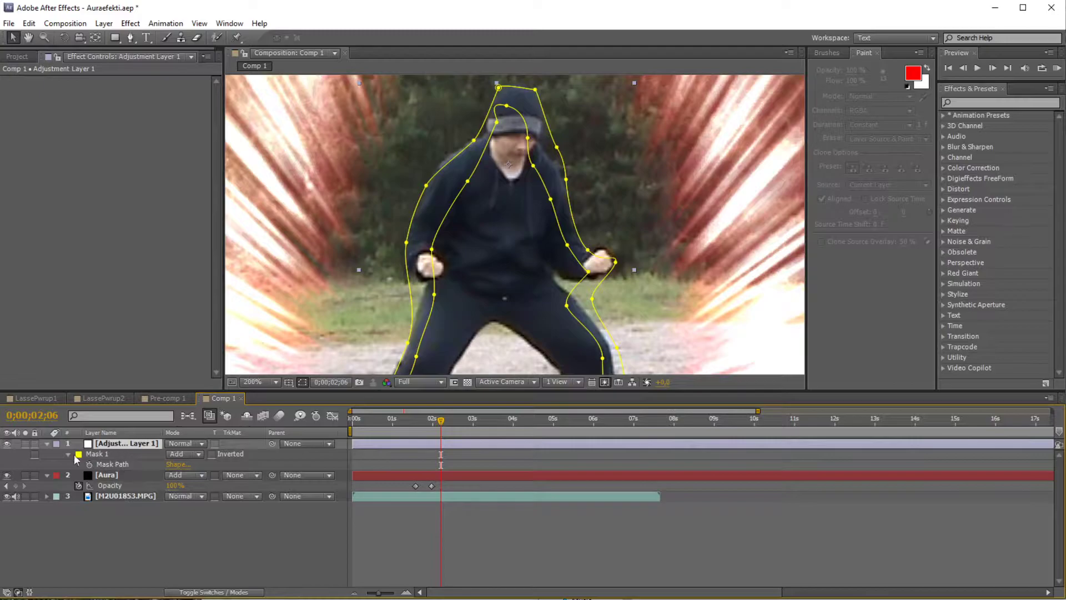
left_click(89, 464)
- At 0;00;01;19, shift the mask points at the hat, face and right-hand arm to follow the man's raised fists
left_click_drag(441, 420, 415, 421)
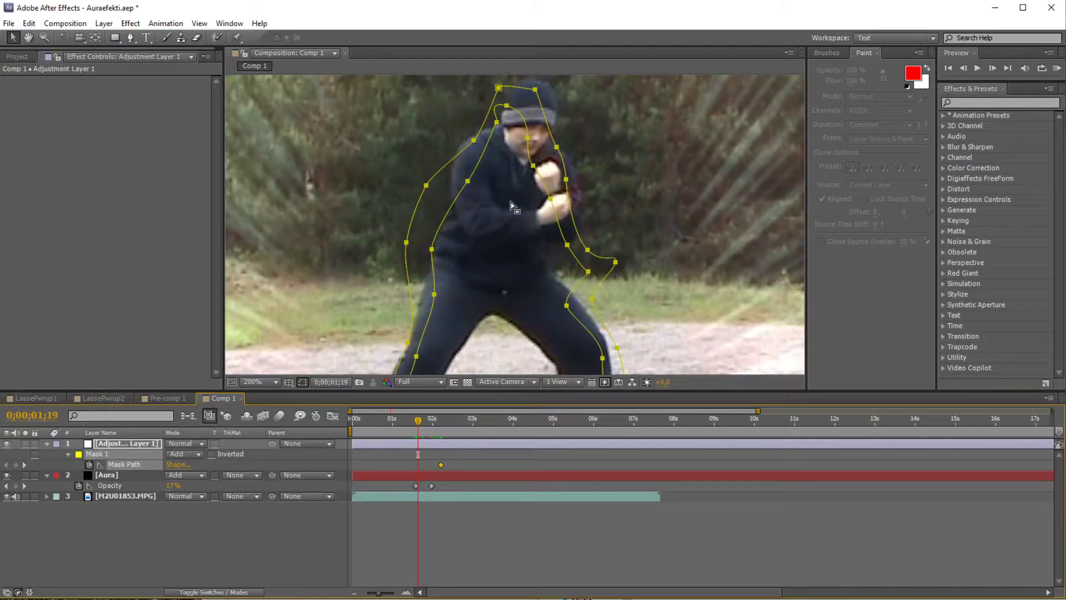
left_click_drag(483, 83, 555, 96)
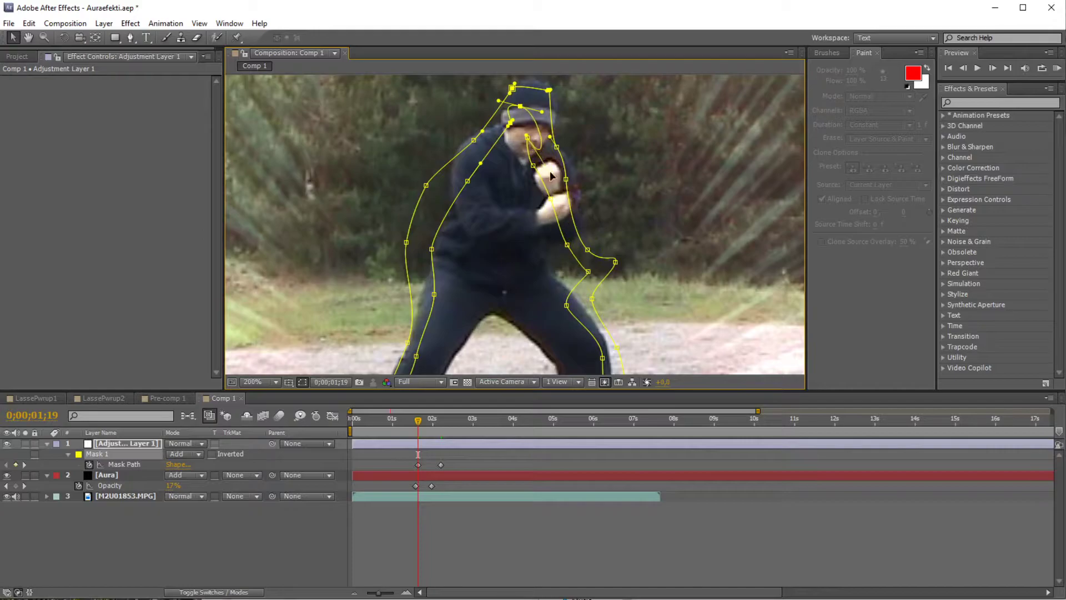
left_click_drag(525, 143, 552, 166)
left_click_drag(567, 246, 582, 197)
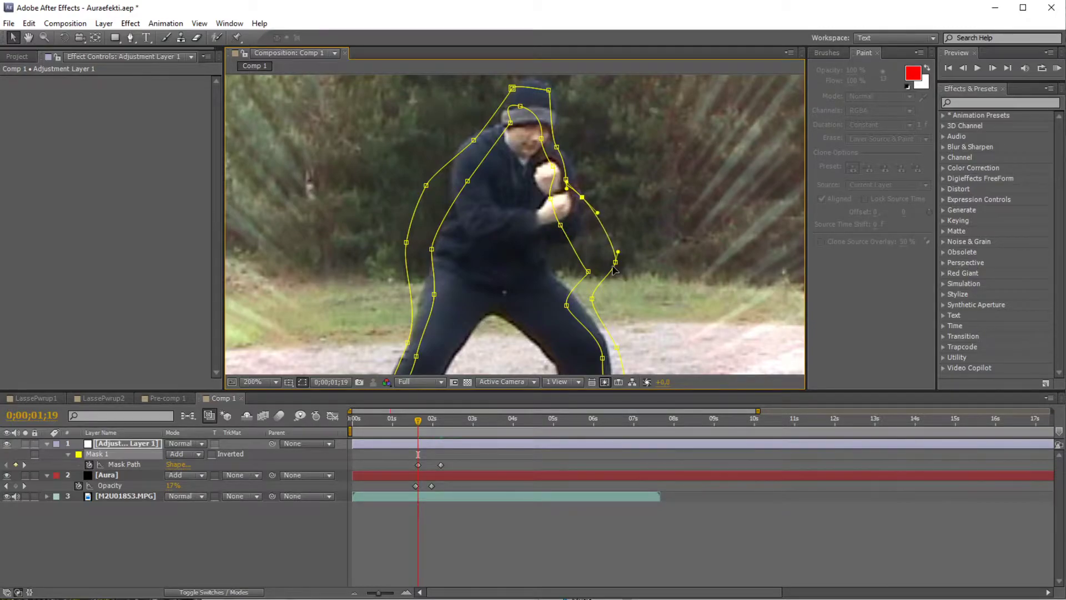
left_click_drag(562, 244, 637, 299)
left_click_drag(615, 262, 557, 254)
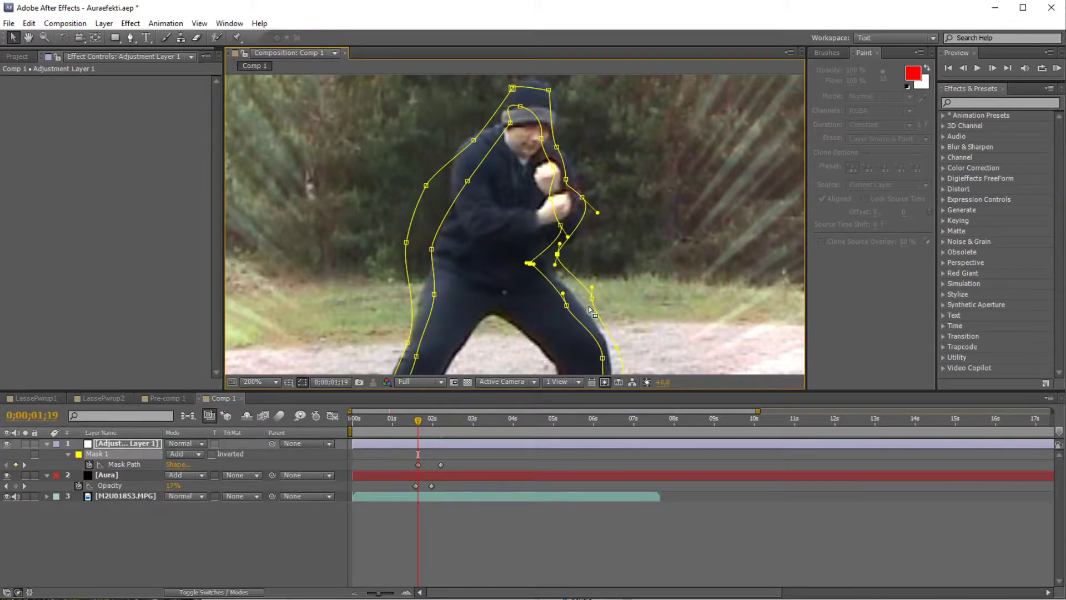
- Fit the mask points to the man's right-hand hip and thigh at 0;00;01;19
left_click_drag(624, 344, 596, 272)
left_click_drag(512, 205, 660, 382)
left_click_drag(574, 287, 566, 285)
- Move the mask's left-hand hip, arm and shoulder points inward to his body, and adjust the top of the hat
left_click_drag(430, 325, 492, 362)
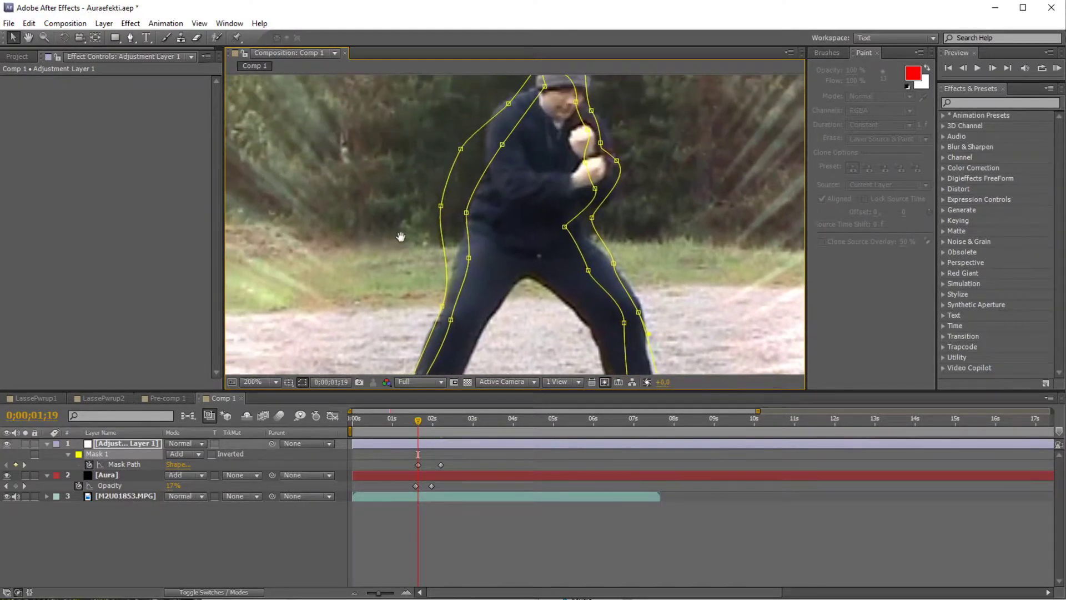
left_click_drag(451, 190, 475, 255)
left_click(495, 260)
left_click_drag(441, 207, 467, 220)
left_click_drag(460, 150, 493, 119)
left_click_drag(541, 157, 542, 124)
left_click(488, 219)
left_click(548, 138)
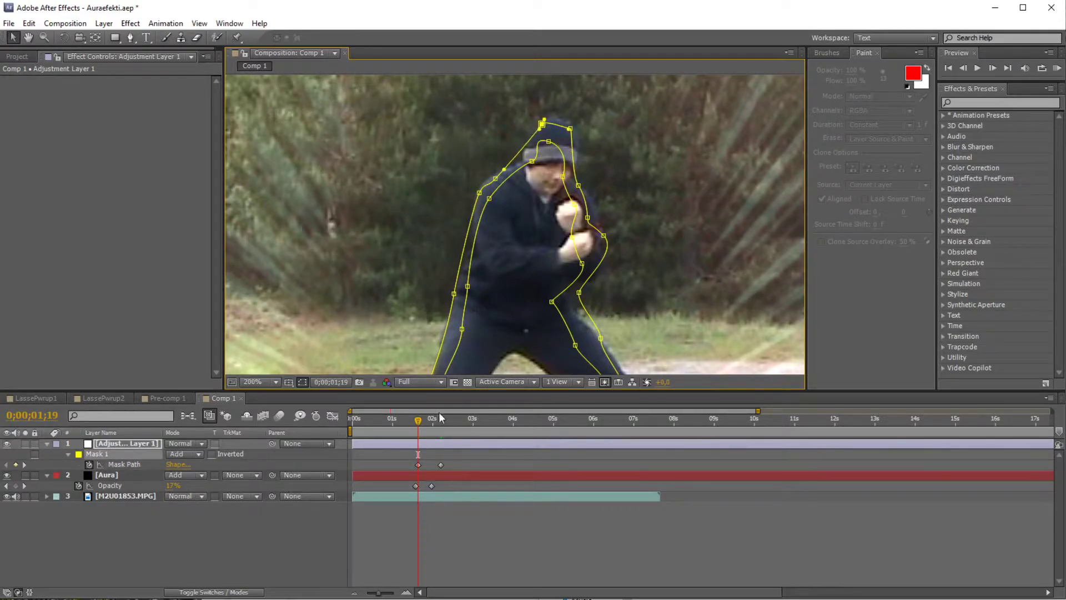
- At 0;00;01;27, move the mask points at the man's left-hand shoulder and forearm outward
left_click(427, 464)
key("space")
key("space")
left_click(424, 443)
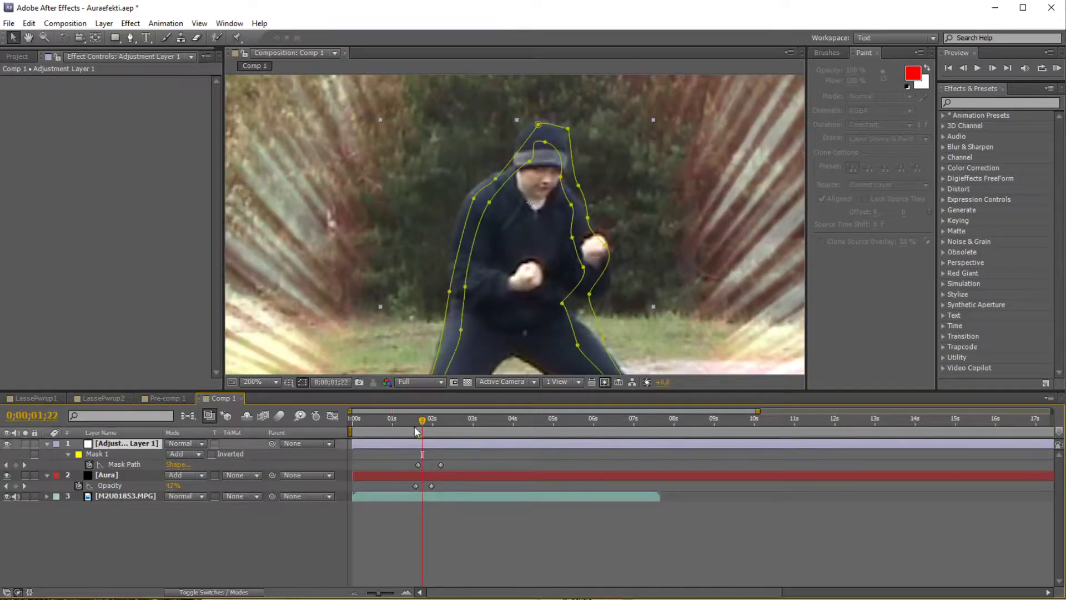
left_click_drag(418, 421, 428, 425)
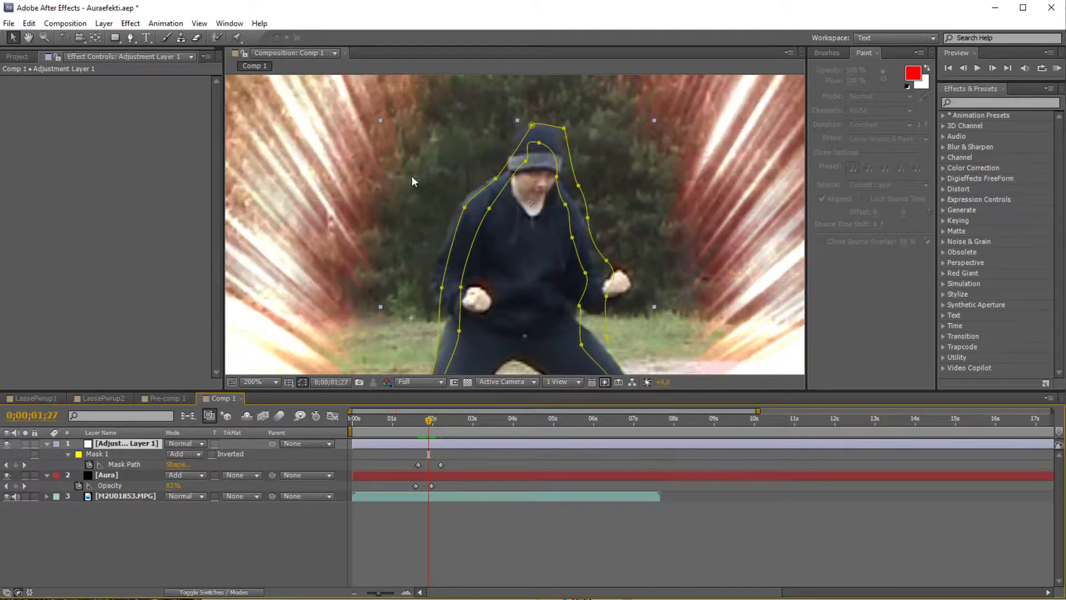
left_click_drag(408, 161, 483, 309)
left_click_drag(489, 211, 477, 209)
- Fit the mask points to the man's right-hand hip and fist and to his hat at 0;00;01;27
left_click_drag(493, 315, 513, 201)
left_click_drag(626, 223, 603, 213)
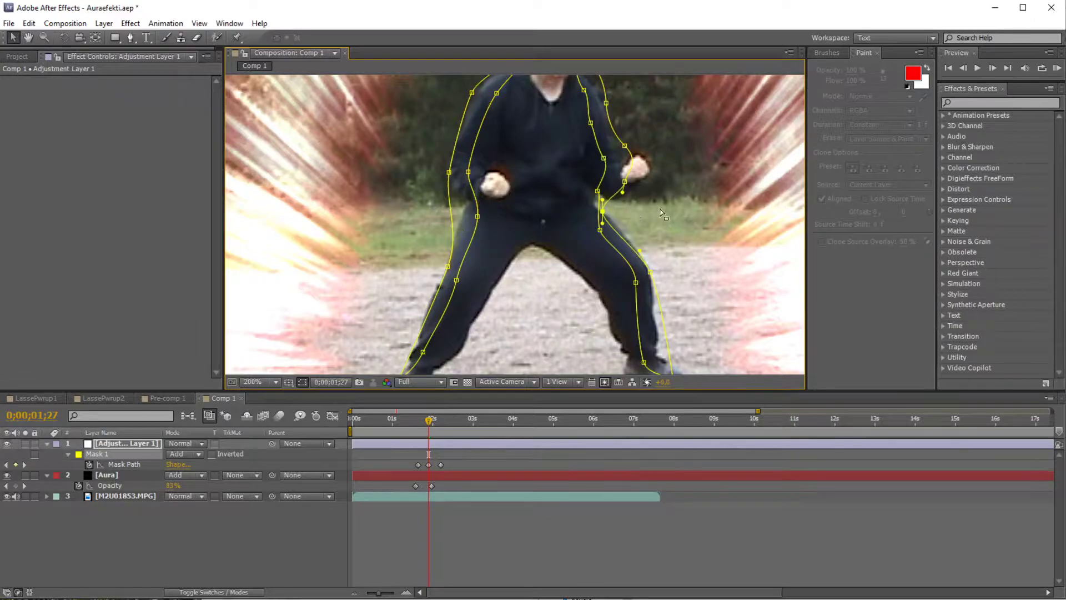
scroll(628, 259, "up", 3)
left_click_drag(623, 252, 645, 244)
left_click_drag(552, 100, 560, 126)
left_click(544, 132)
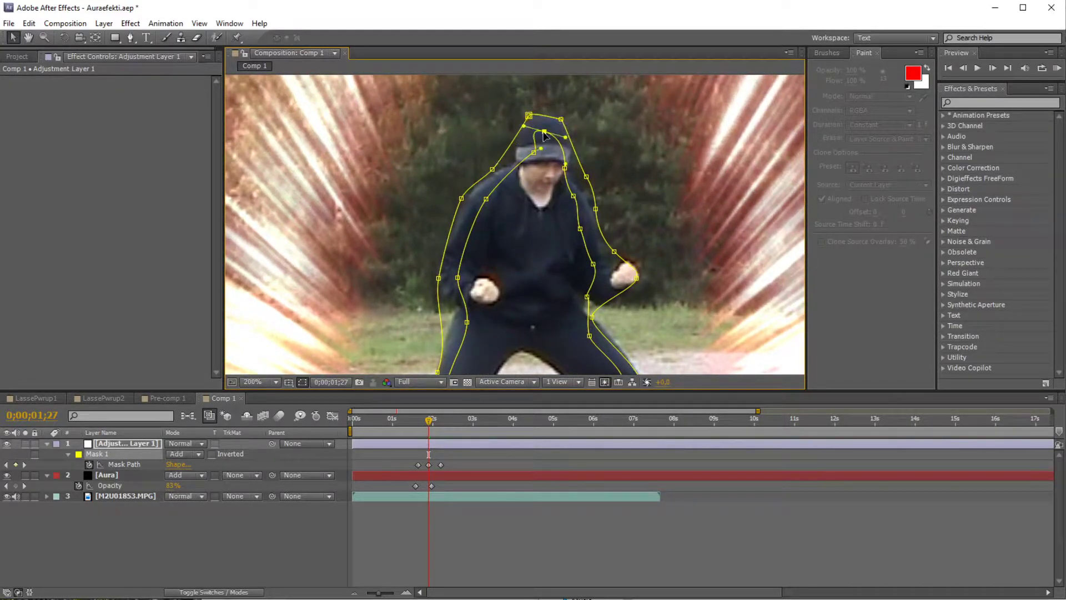
- Adjust the mask at the man's right-hand fist at a frame between 4 and 5 seconds
left_click(450, 480)
left_click_drag(430, 422, 529, 430)
left_click(451, 442)
left_click_drag(646, 291, 631, 291)
- Align the adjustment layer's Opacity keyframes with the Aura layer's, 0% at 0;00;01;17 and 100% at 0;00;01;29
left_click_drag(526, 422, 415, 421)
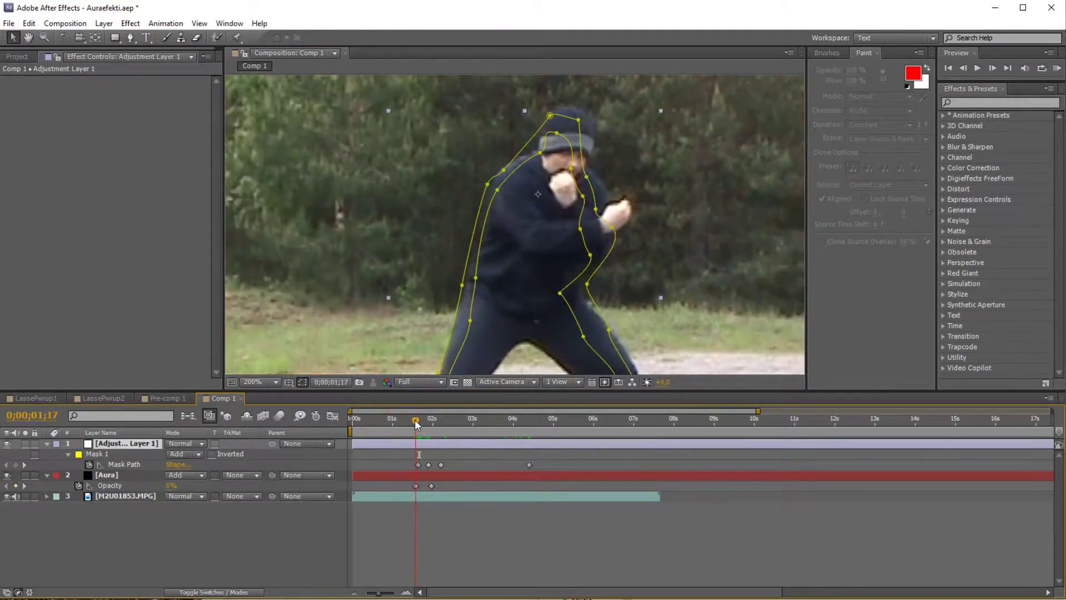
key("t")
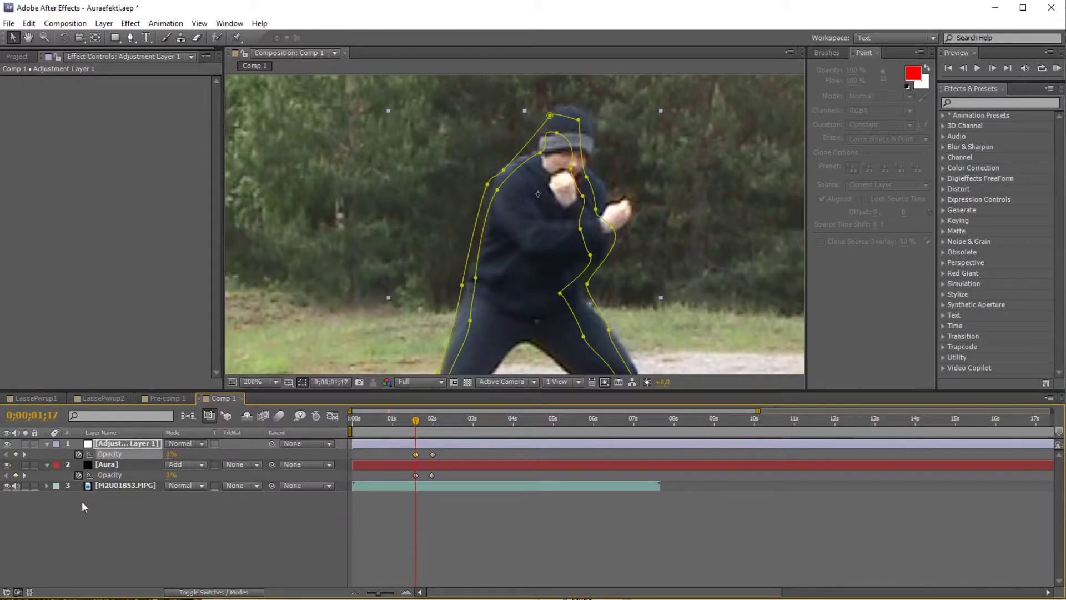
left_click(429, 525)
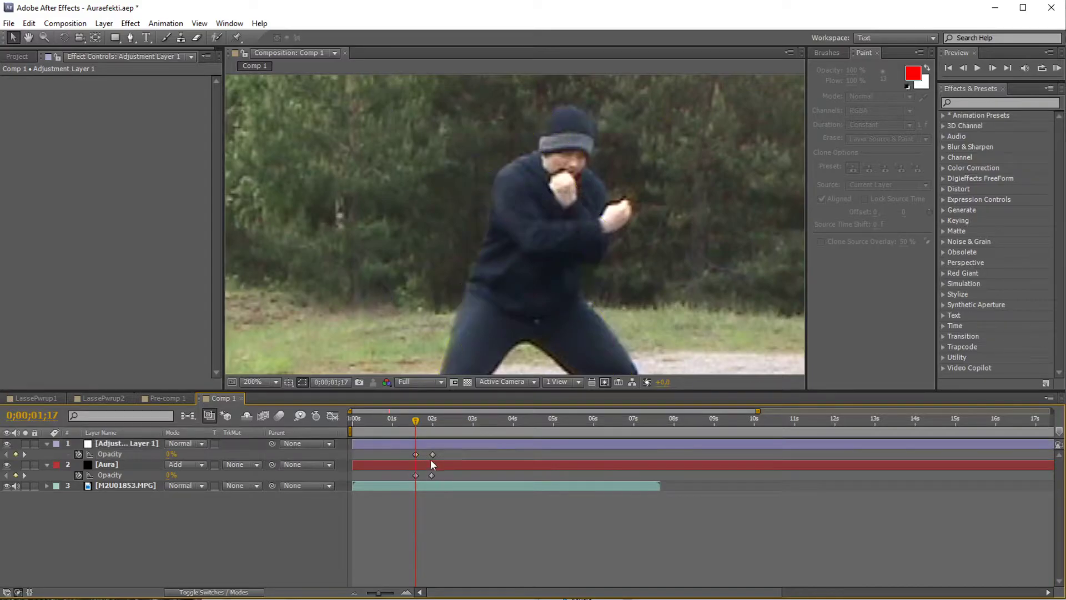
left_click(432, 420)
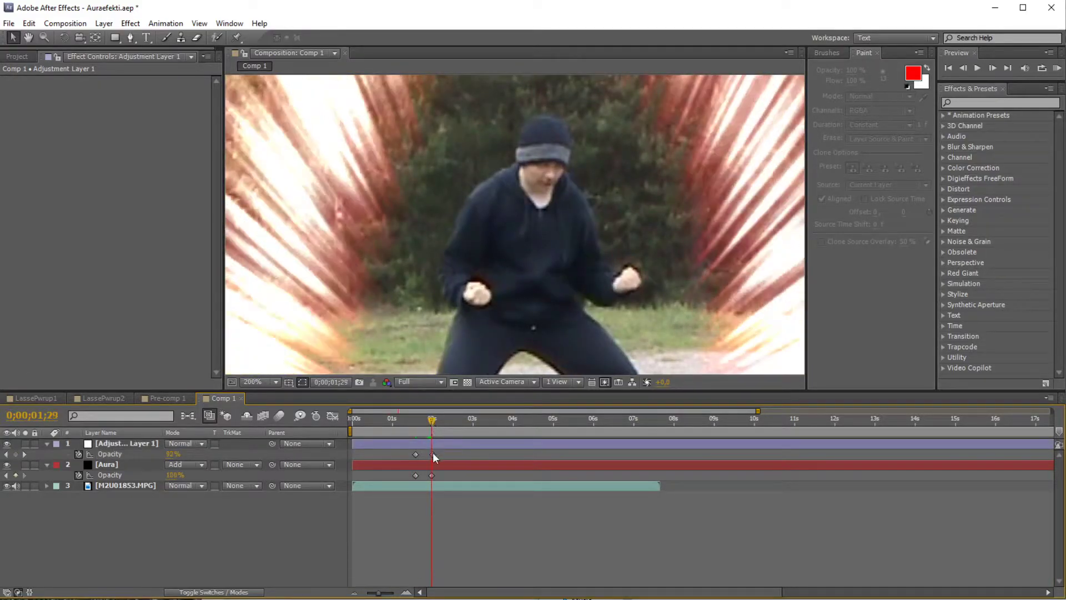
left_click(432, 454)
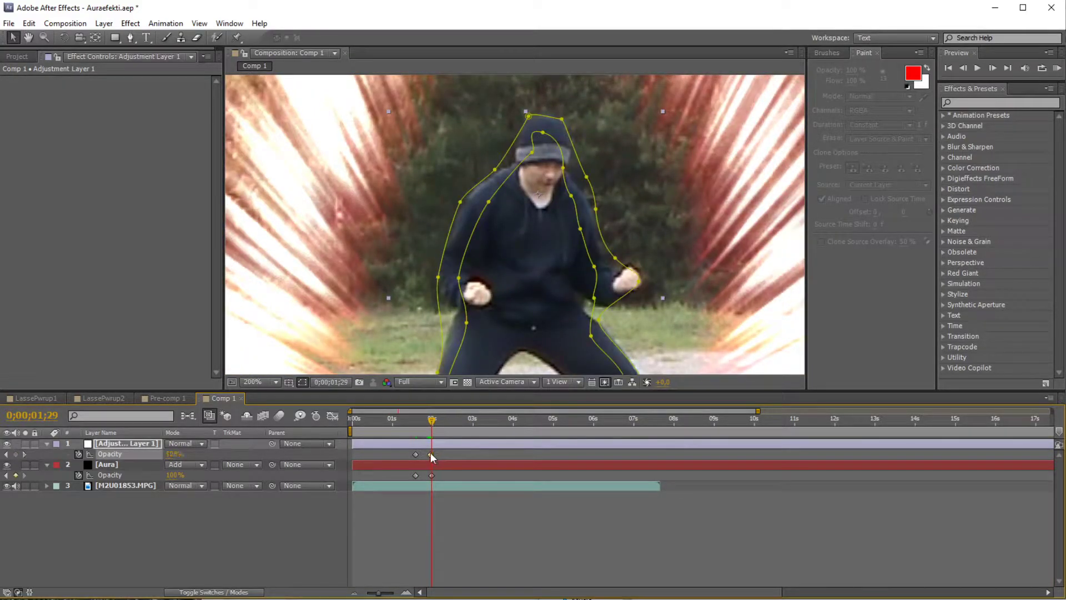
- Save the project and collapse the layers' Opacity properties
left_click(425, 514)
key("s")
key("ctrl+s")
key("s")
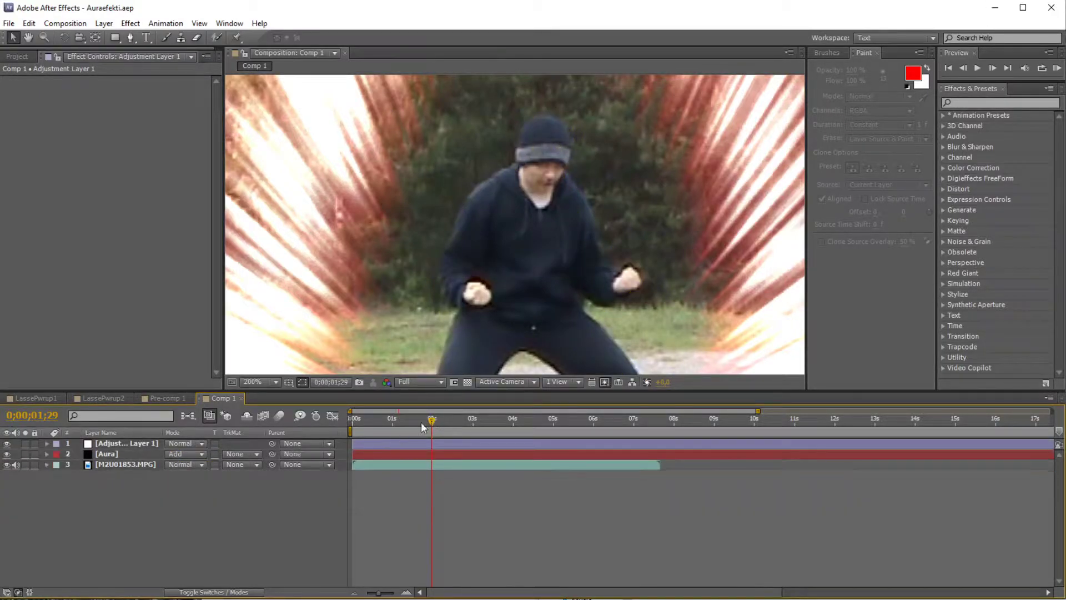
- Apply the Curves effect to the adjustment layer and start raising its RGB curve
right_click(425, 442)
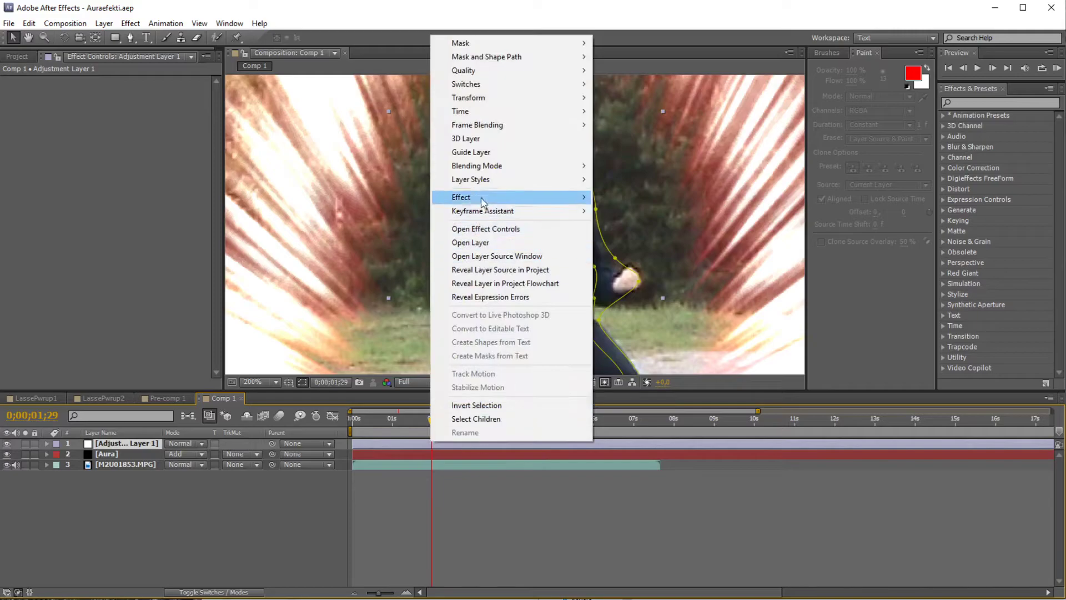
mouse_move(483, 198)
mouse_move(662, 303)
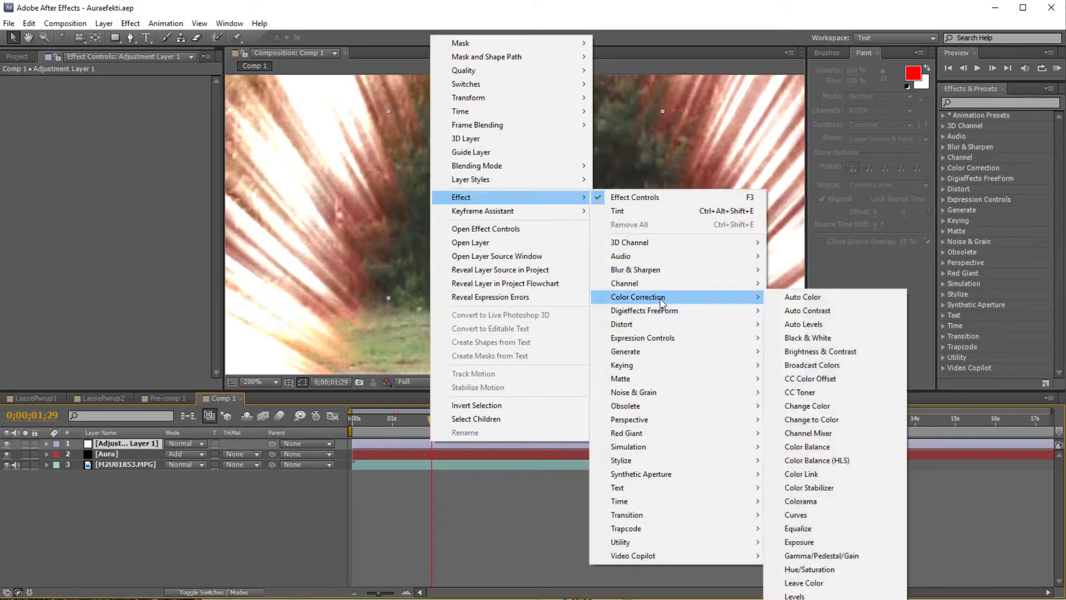
left_click(800, 515)
mouse_move(106, 145)
left_mouse_down()
mouse_move(55, 116)
mouse_move(88, 141)
left_mouse_up()
- Raise the Red channel curve, and shape the RGB curve with lifted shadows and flatter highlights
left_click(142, 91)
left_click(136, 115)
left_click_drag(57, 174, 50, 169)
left_click(140, 91)
left_click(138, 104)
mouse_move(94, 131)
left_mouse_down()
mouse_move(68, 161)
mouse_move(50, 158)
mouse_move(97, 138)
left_mouse_up()
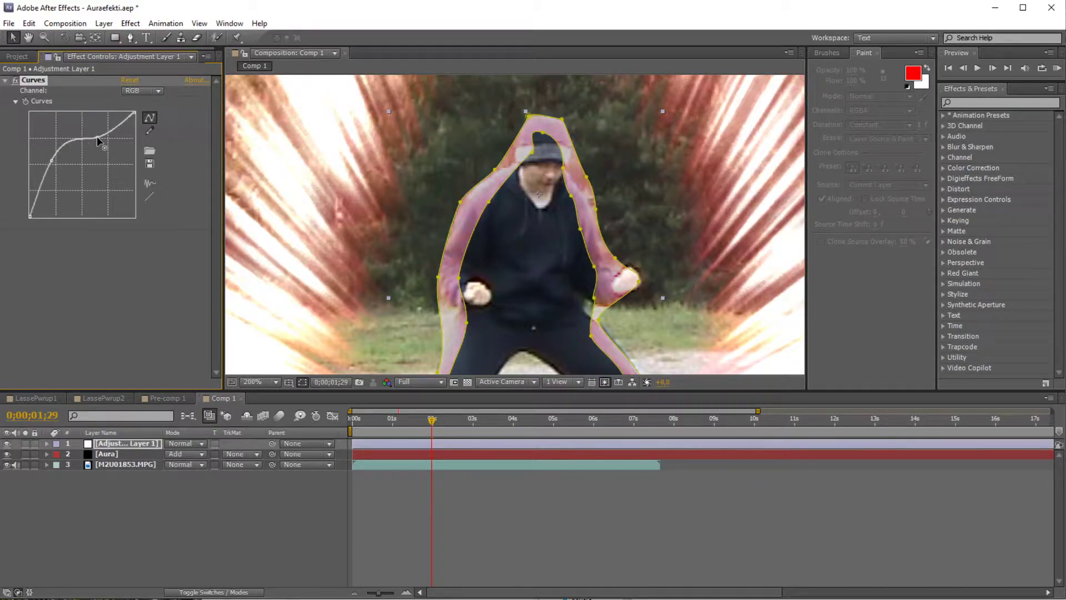
left_click_drag(51, 163, 43, 182)
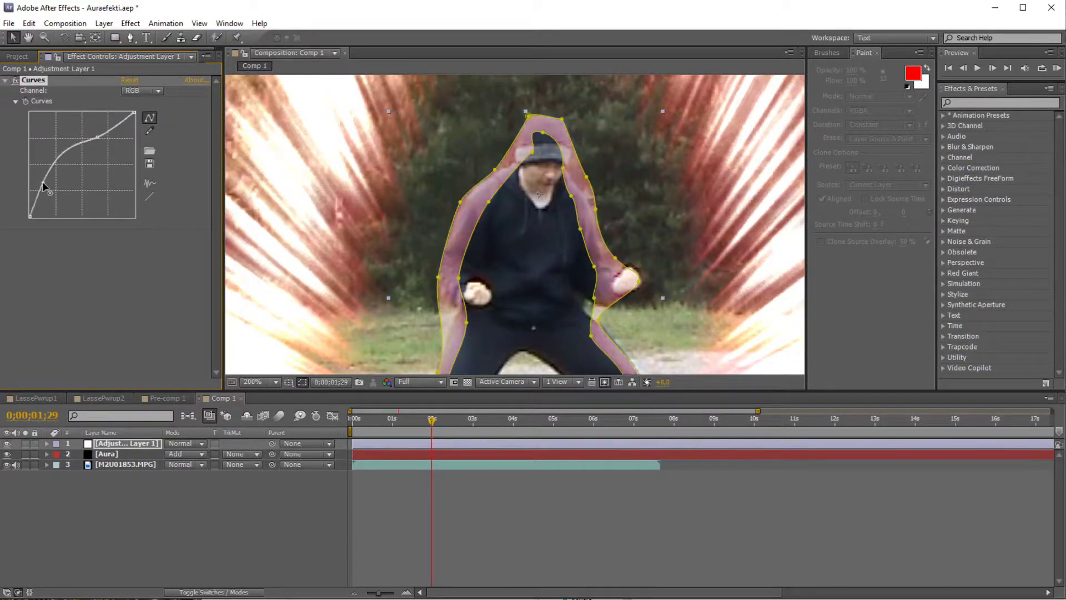
- Set the Mask Feather of the adjustment layer's mask to 55 pixels
left_click(437, 448)
left_click(437, 443)
key("f")
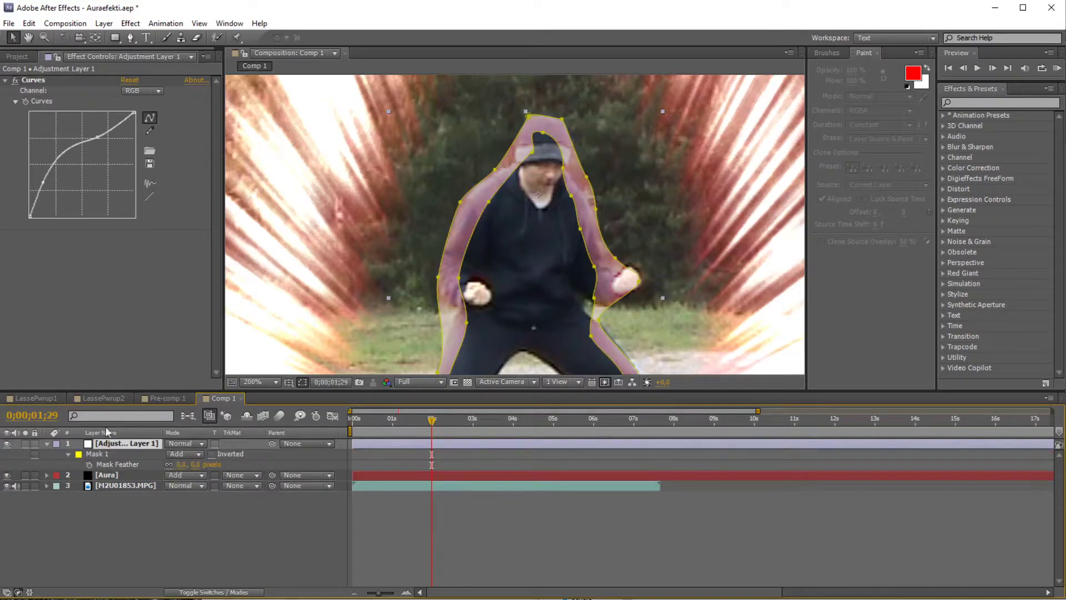
left_click(186, 464)
left_click_drag(181, 464, 218, 470)
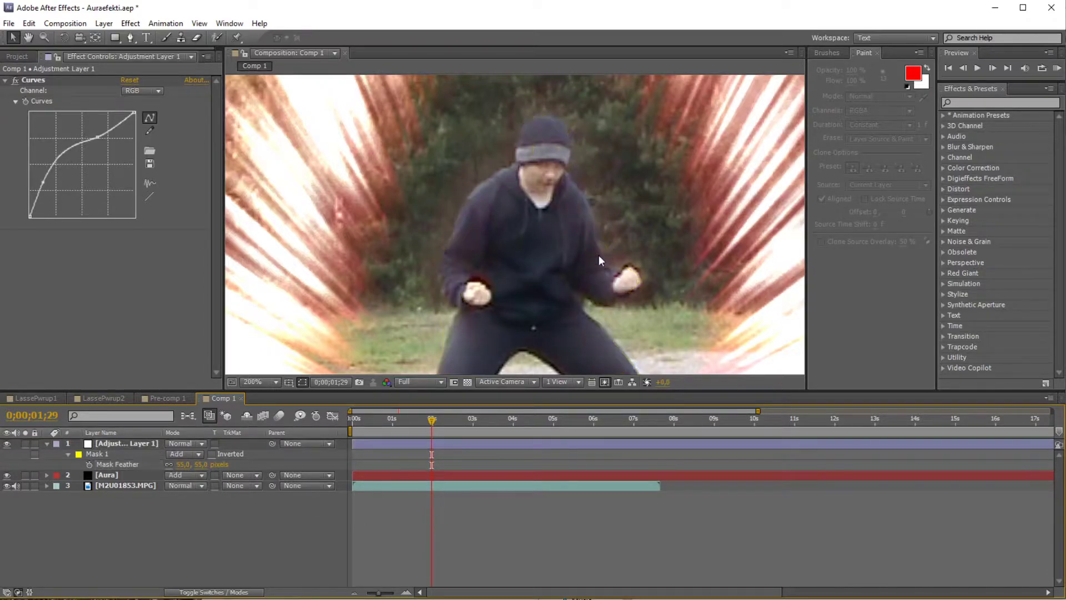
- Compare the footage with the adjustment layer hidden and shown, and preview the aura's build-up from 0;00;01;18
left_click(8, 444)
left_click(8, 444)
left_click(8, 443)
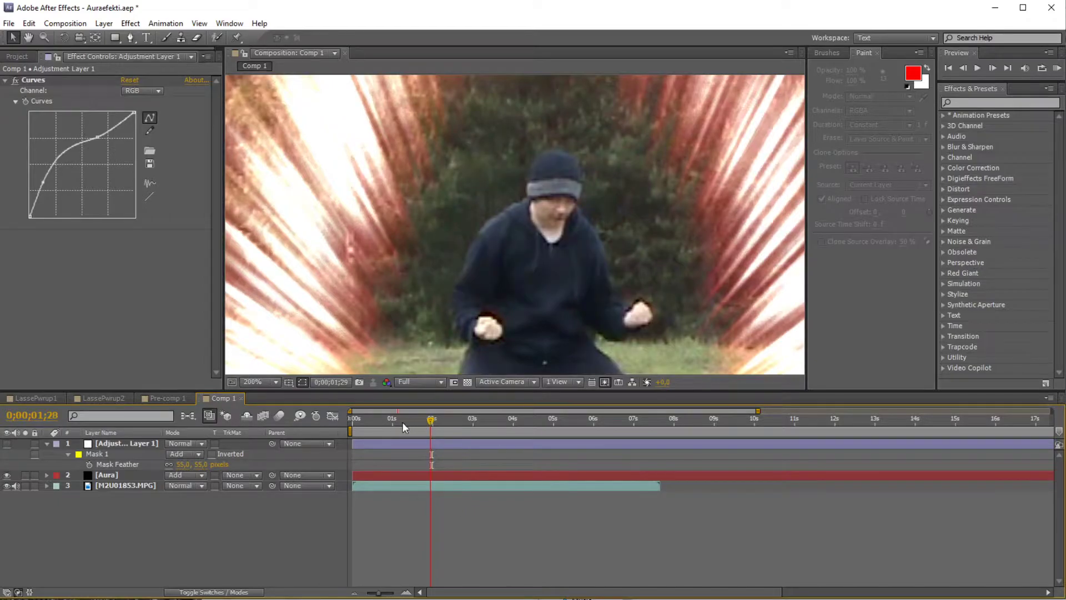
left_click(403, 421)
key("space")
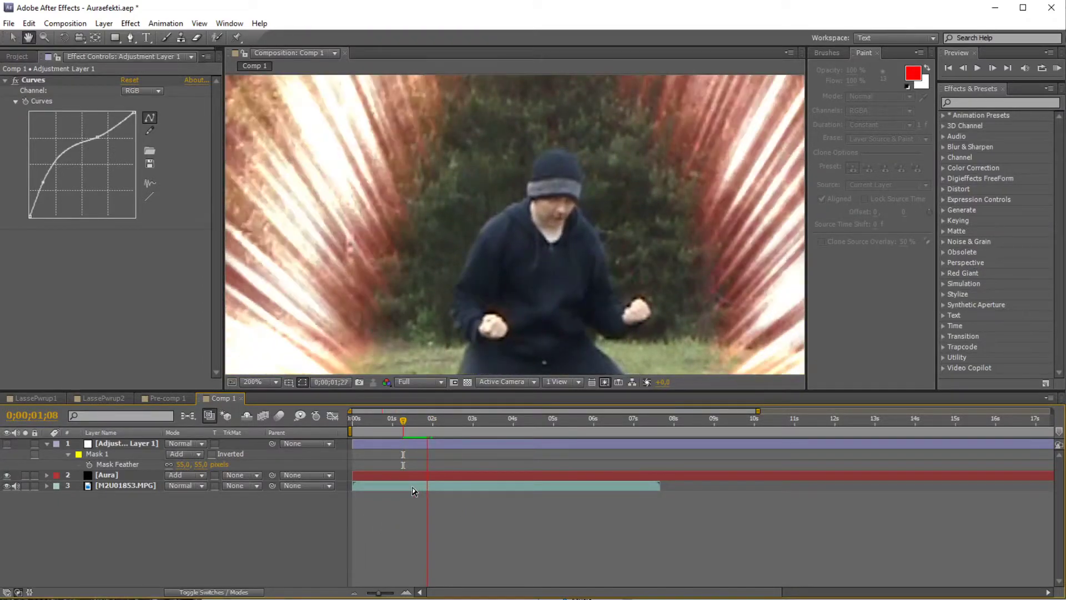
left_click(7, 444)
key("space")
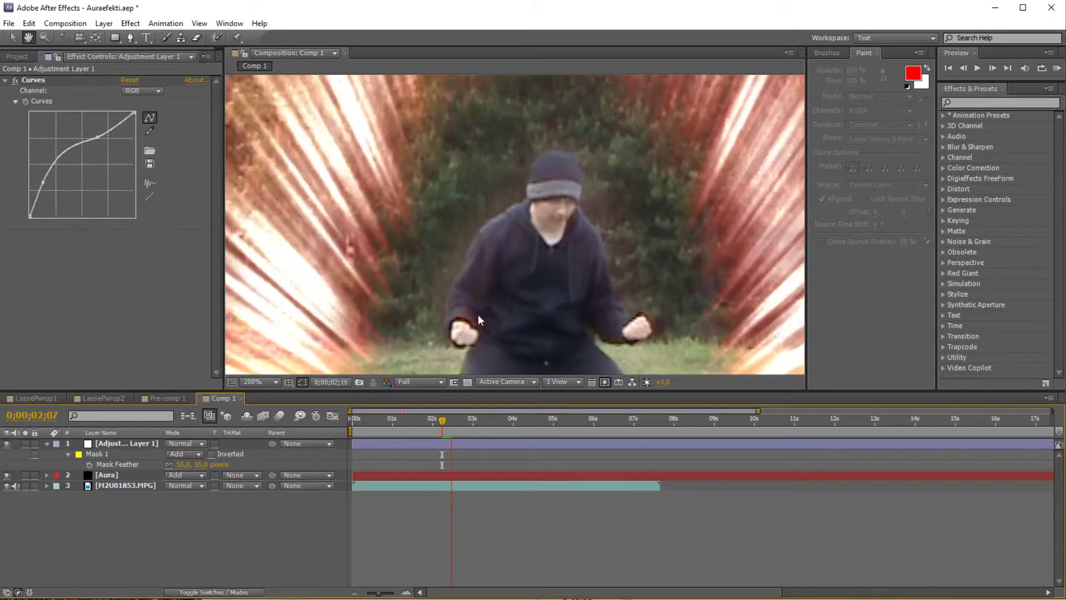
scroll(478, 326, "down", 1)
left_click_drag(443, 421, 416, 422)
key("space")
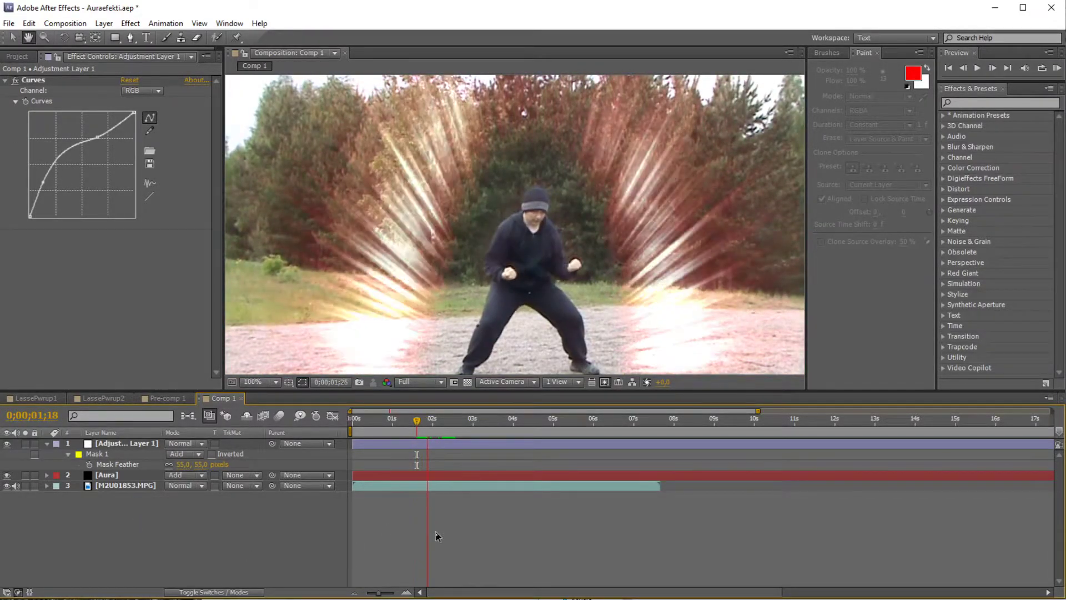
- Reveal all mask properties of the adjustment layer and try a slightly different Mask Expansion
left_click(435, 442)
key("m")
key("m")
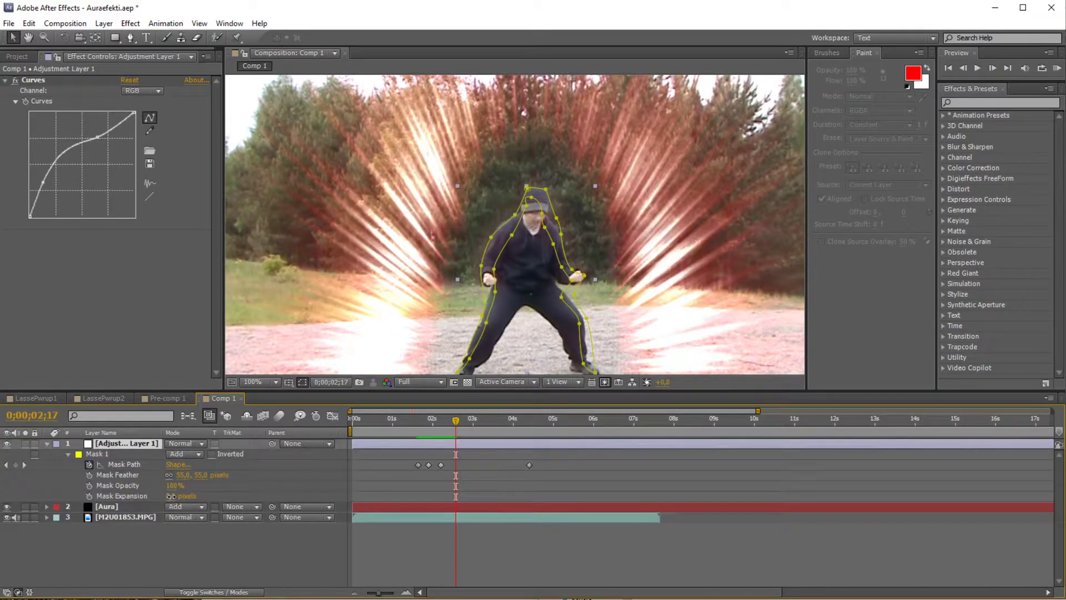
left_click(170, 496)
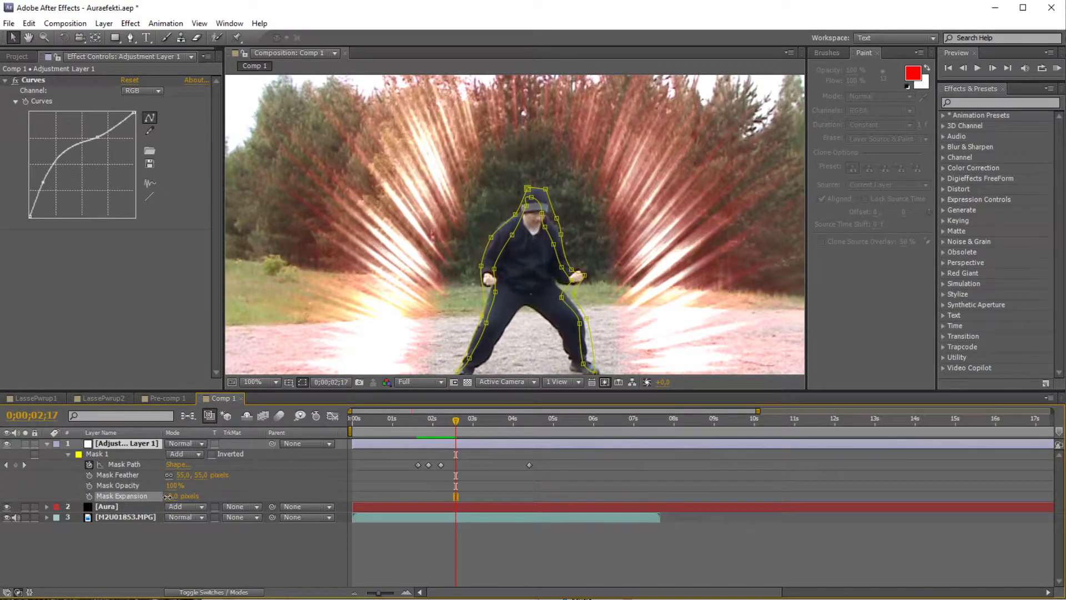
left_click_drag(168, 498, 166, 498)
left_click(201, 541)
- Preview the clip and compare the man's edges with the adjustment layer hidden and shown
key("space")
key("space")
left_click(7, 443)
left_click(8, 444)
left_click(8, 444)
left_click(8, 443)
key("s")
key("s")
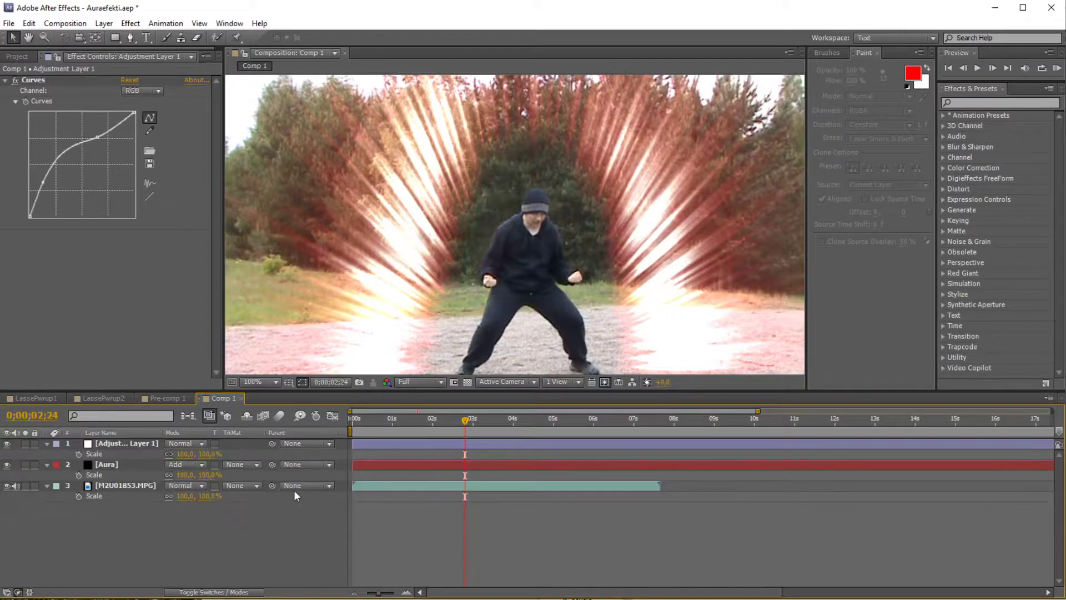
- Try a Mask Expansion of 84 pixels on the adjustment layer and preview it from 0;00;01;12
left_click_drag(467, 421, 444, 421)
left_click(111, 444)
key("m")
key("m")
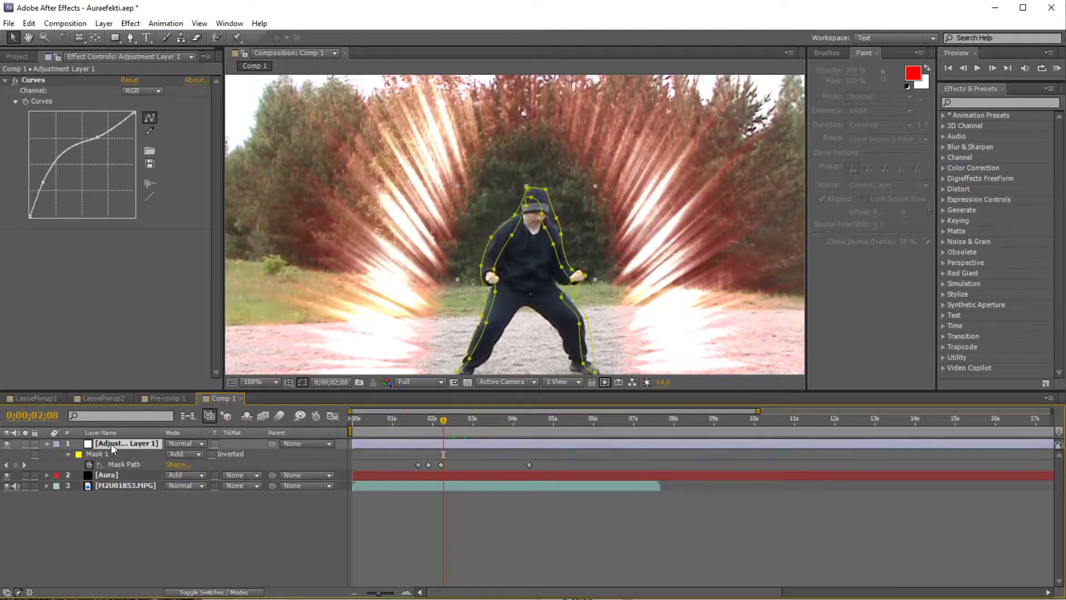
left_click(128, 496)
left_click_drag(206, 497, 241, 503)
left_click(464, 563)
left_click_drag(444, 420, 408, 420)
key("space")
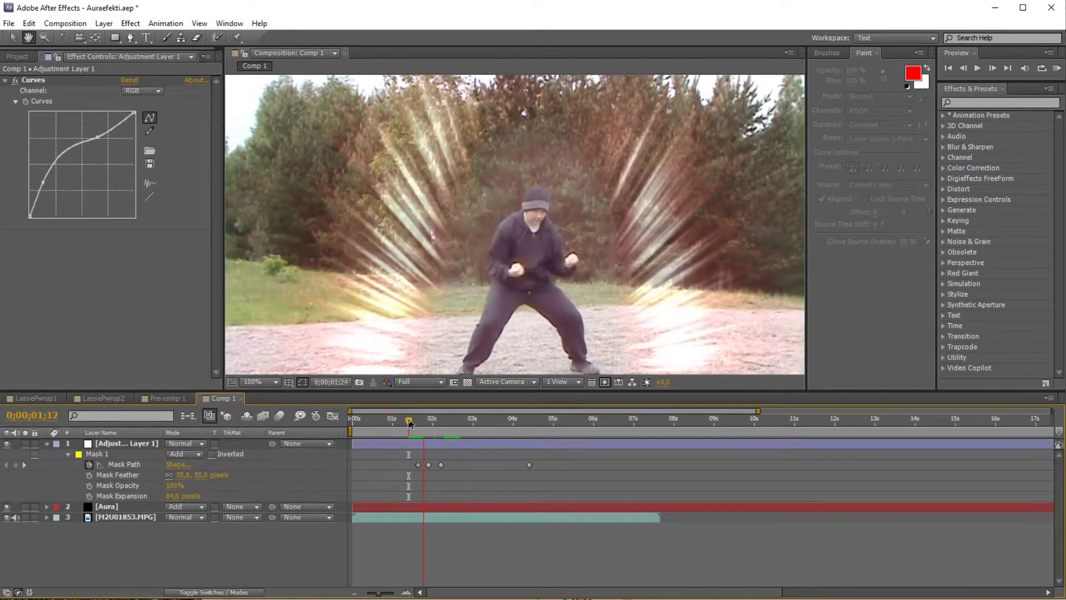
- Set the Mask Expansion to 0 pixels and preview the result from 0;00;01;27
left_click(170, 497)
type("0")
key("Return")
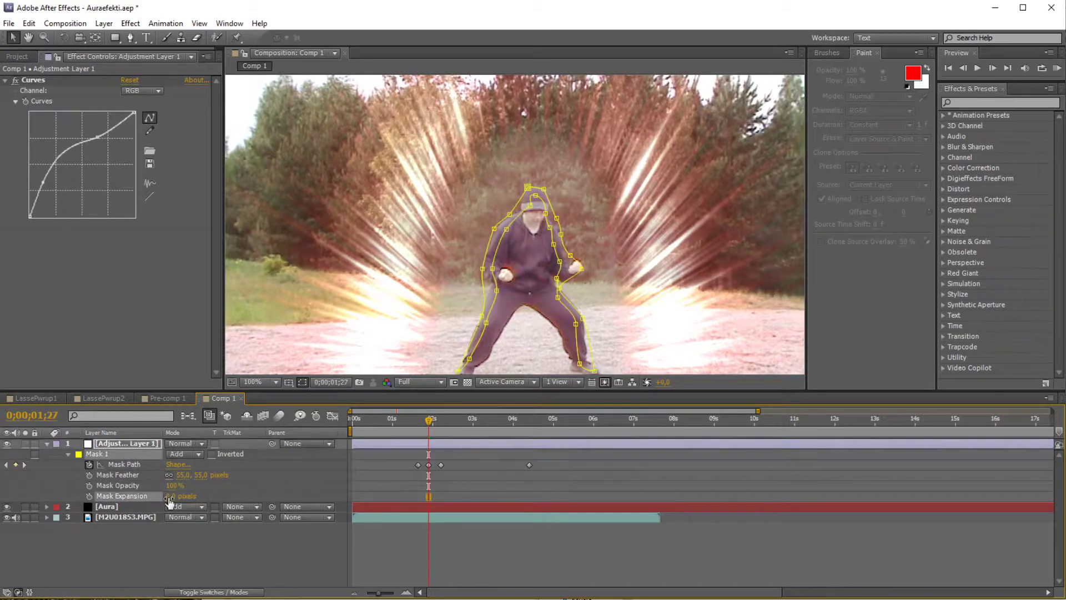
left_click(387, 571)
key("space")
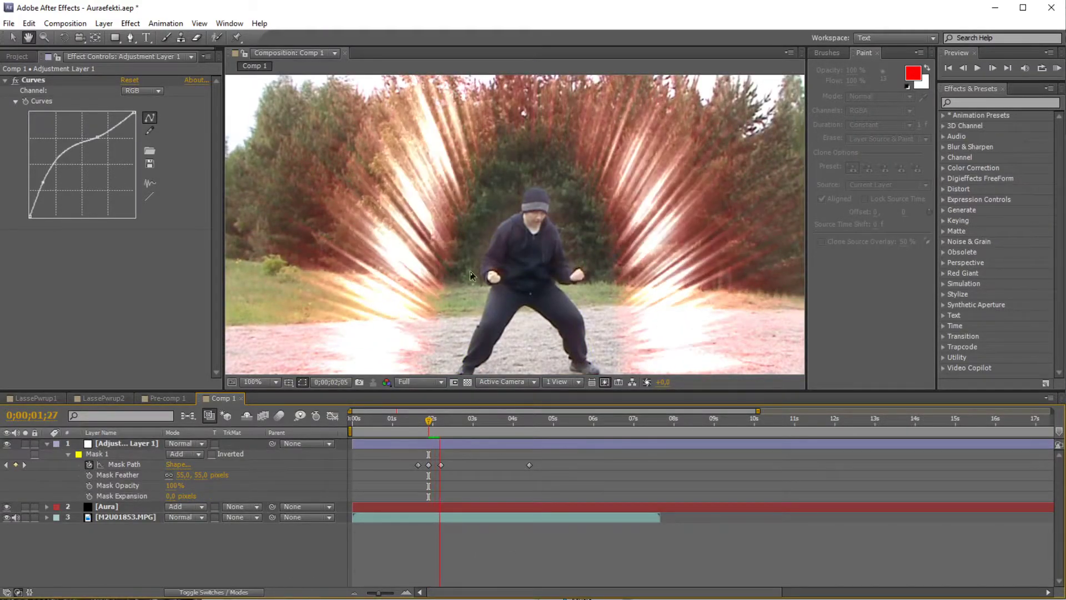
- Split the adjustment layer into two parts at 0;00;01;29, just at its second Opacity keyframe
left_click(422, 423)
left_click(428, 443)
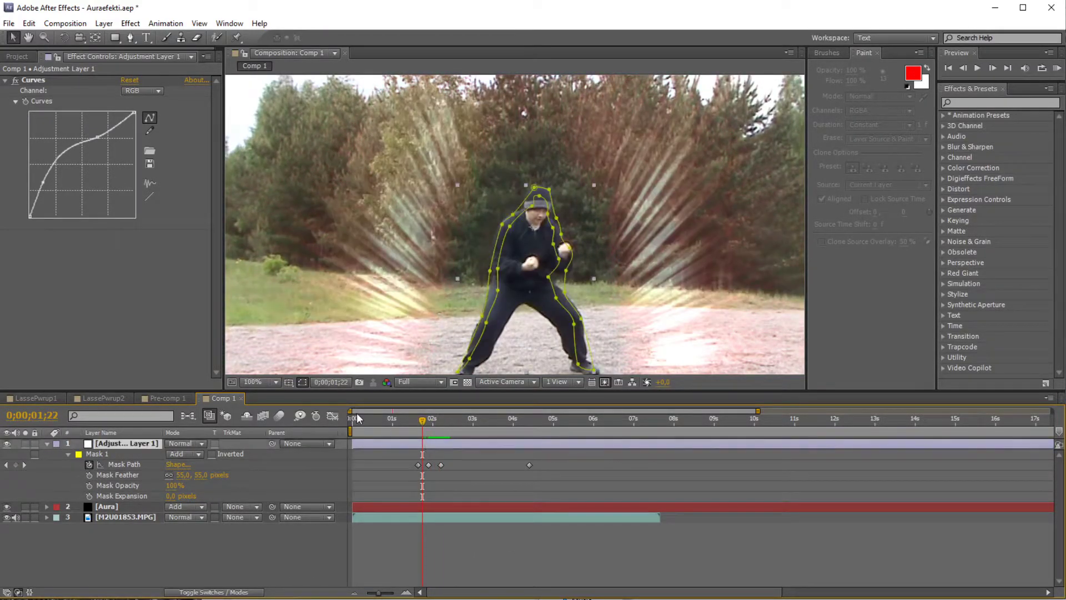
key("s")
key("s")
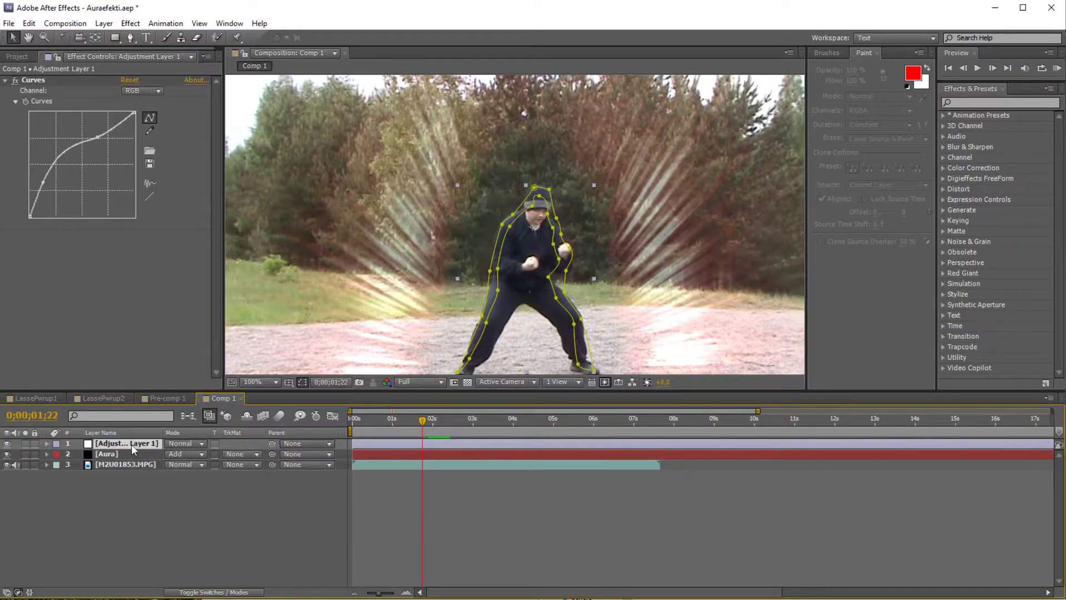
key("t")
left_click_drag(423, 423, 434, 426)
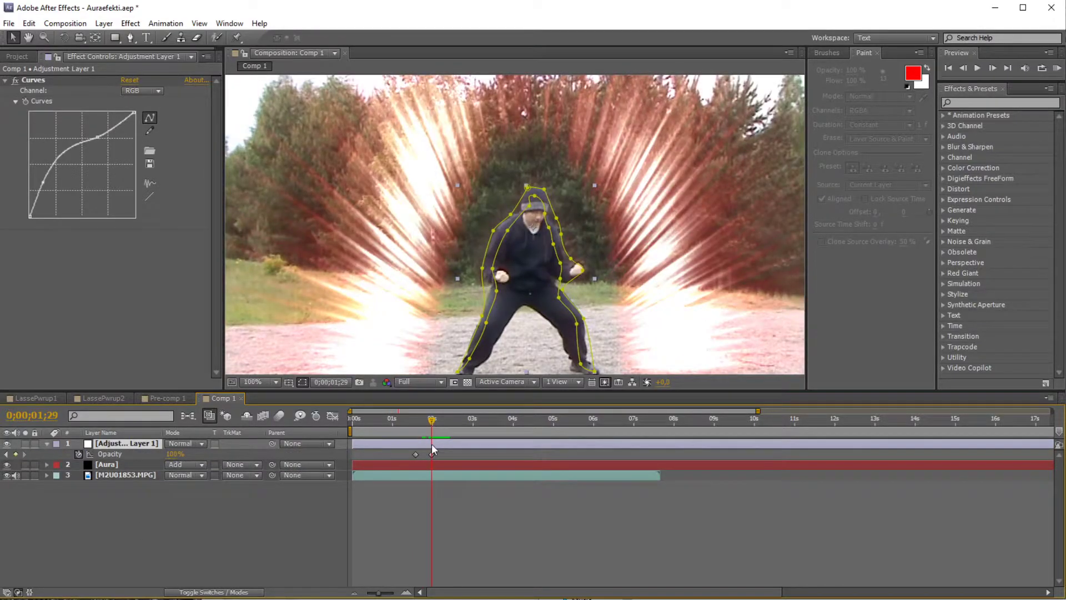
key("ctrl+shift+d")
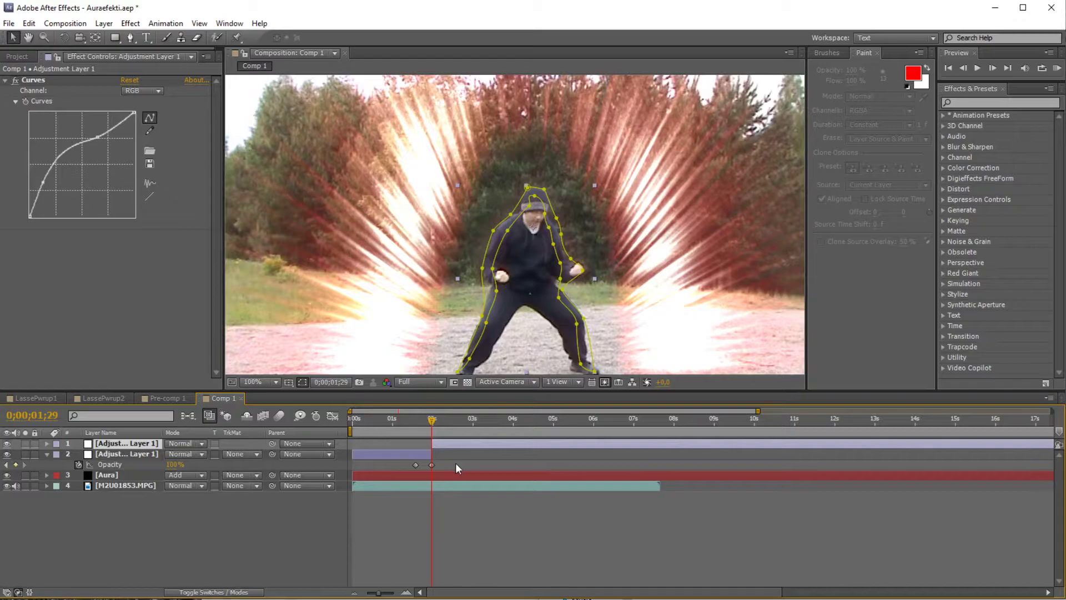
- Add the expression wiggle(10,35) to the Opacity of the second adjustment layer part
key("t")
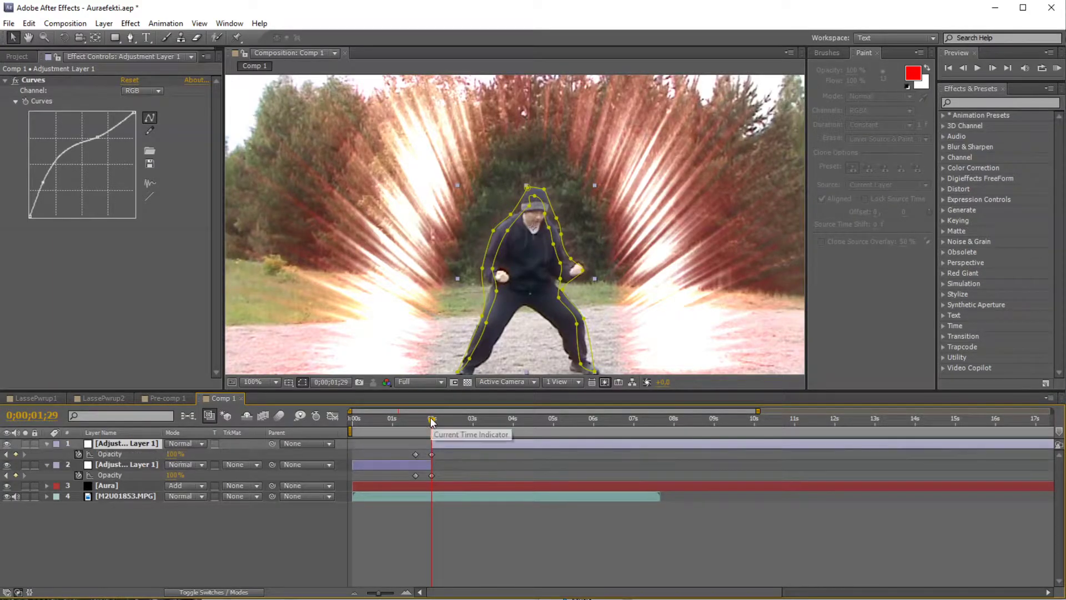
left_click(79, 454, "alt")
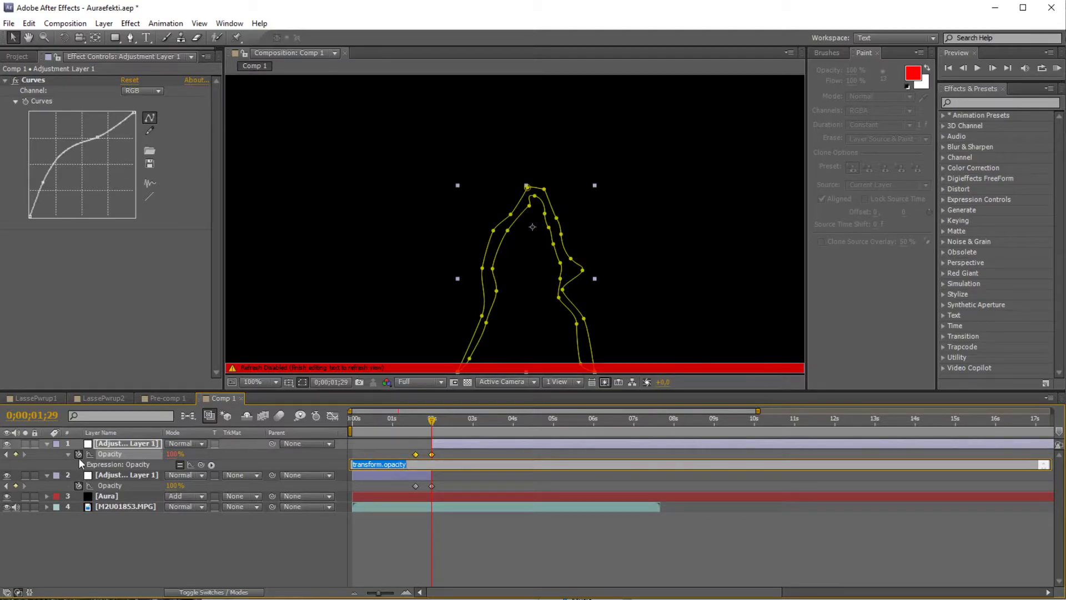
type("wig")
left_click(448, 555)
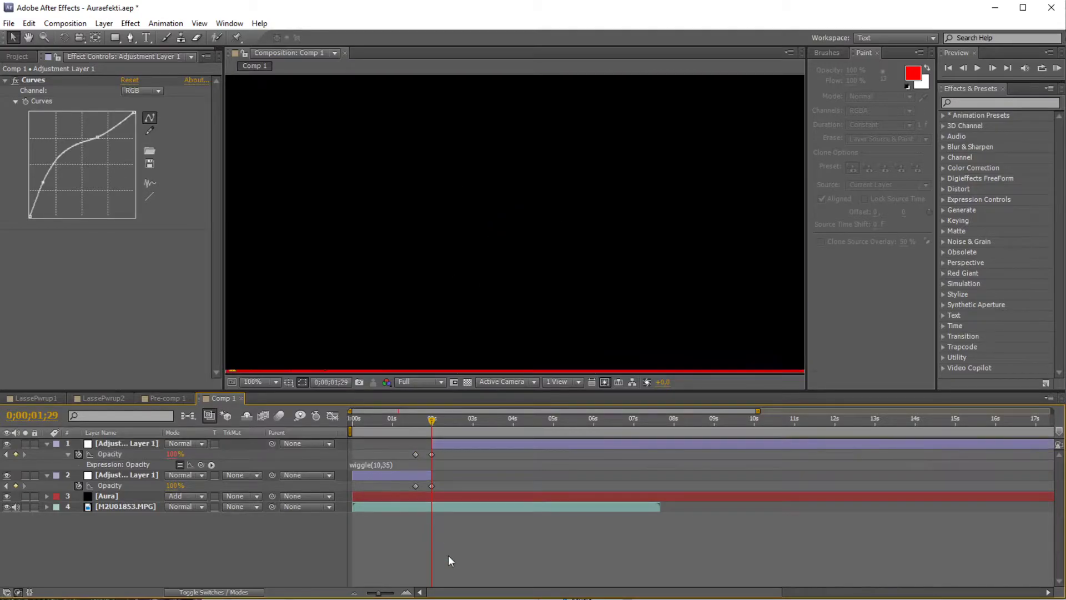
- Preview the opacity flicker from 0;00;01;28 with only the second adjustment layer part and the footage soloed
key("space")
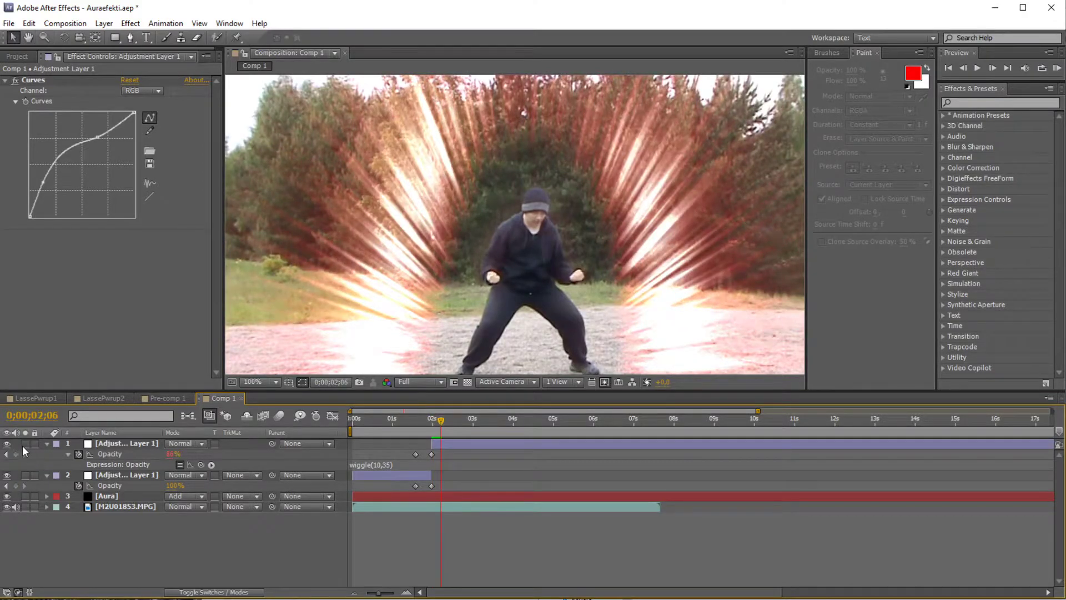
left_click(25, 443)
left_click(430, 420)
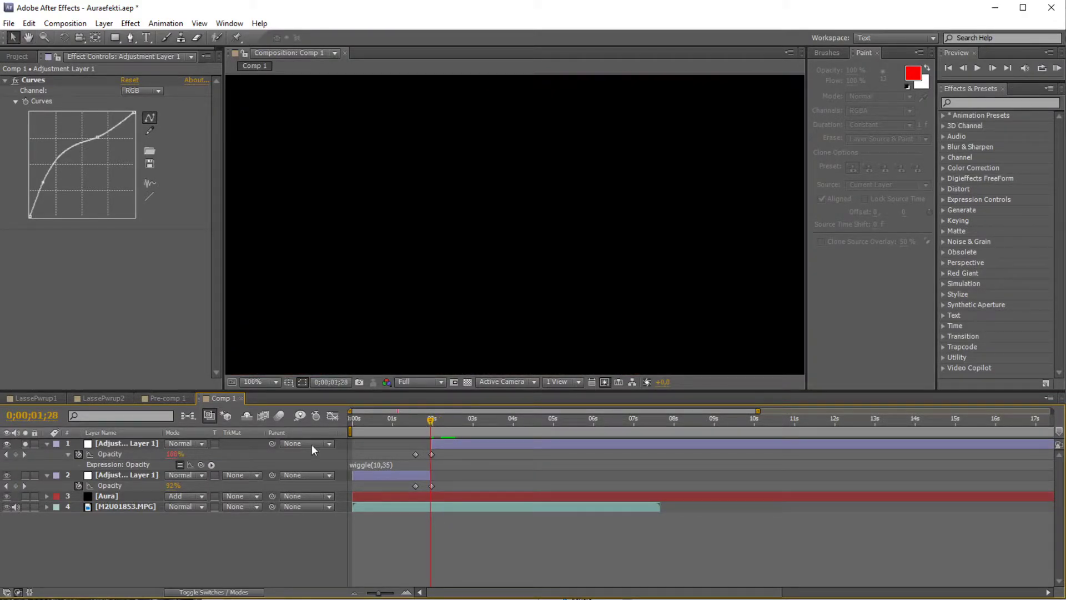
left_click(25, 443)
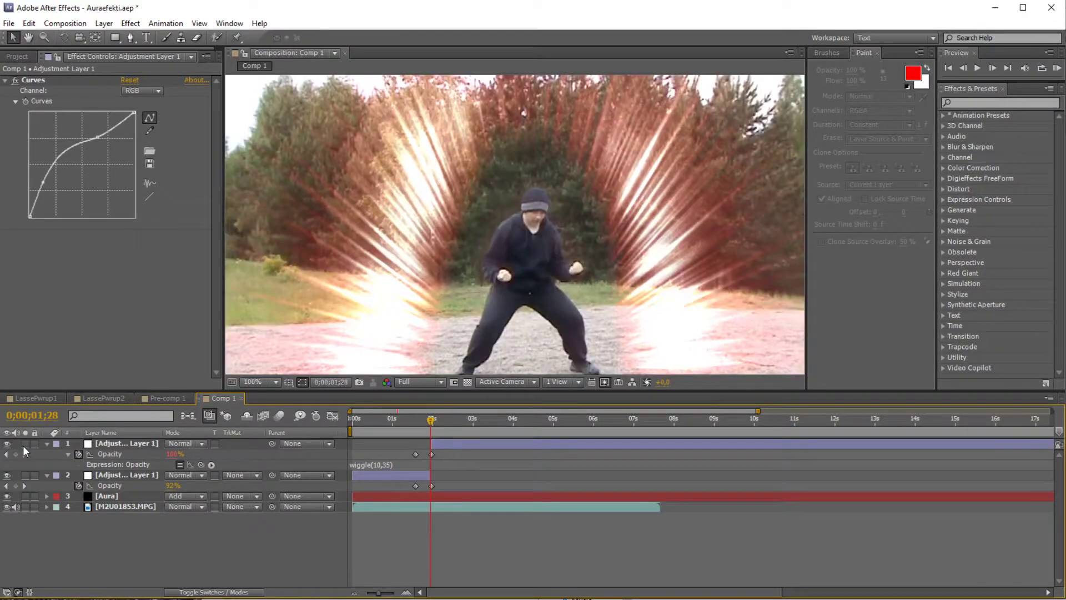
left_click(25, 507)
key("space")
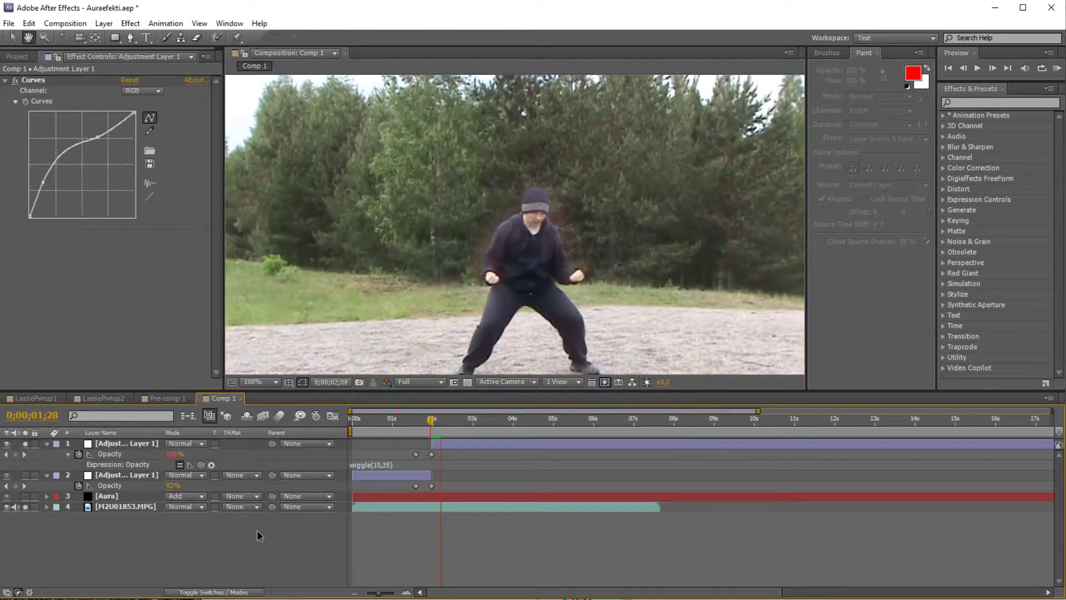
left_click(431, 420)
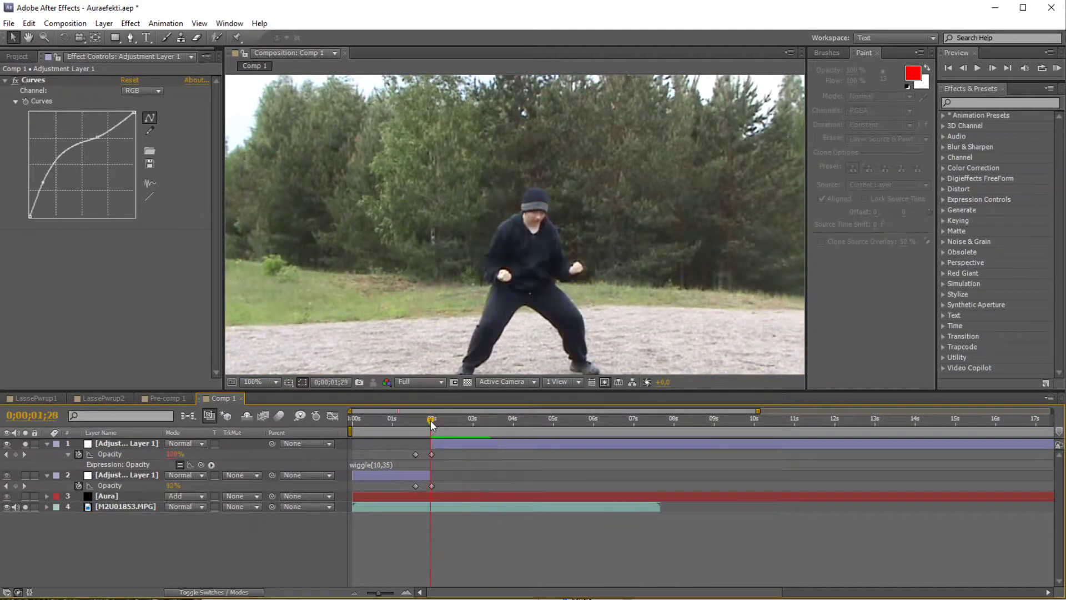
- Examine the two arguments of the Opacity wiggle expression and preview the flicker again
left_click(379, 465)
left_click_drag(400, 466, 373, 465)
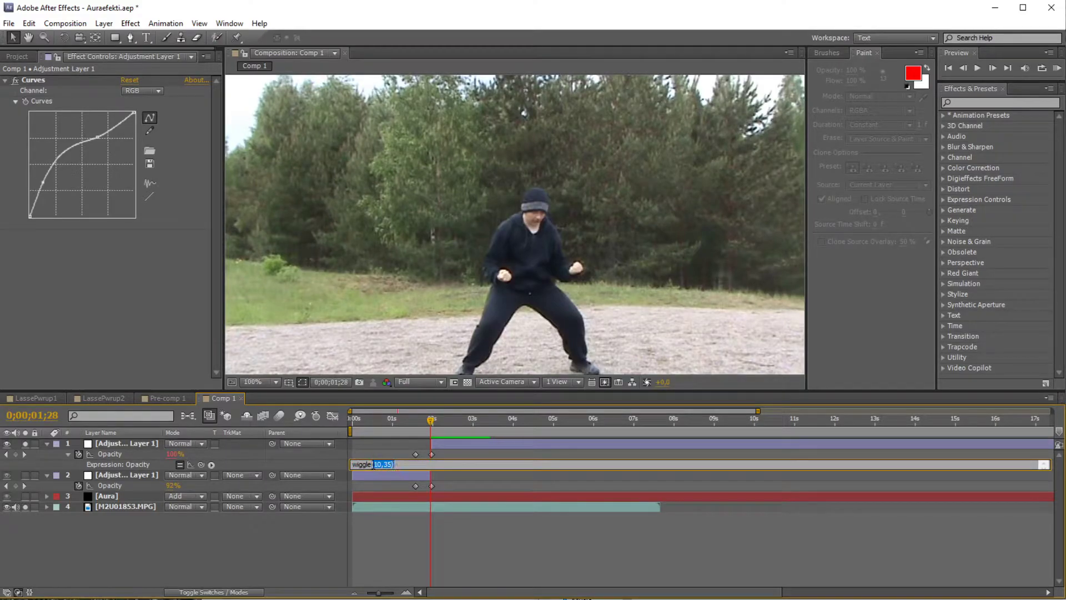
left_click(412, 526)
key("space")
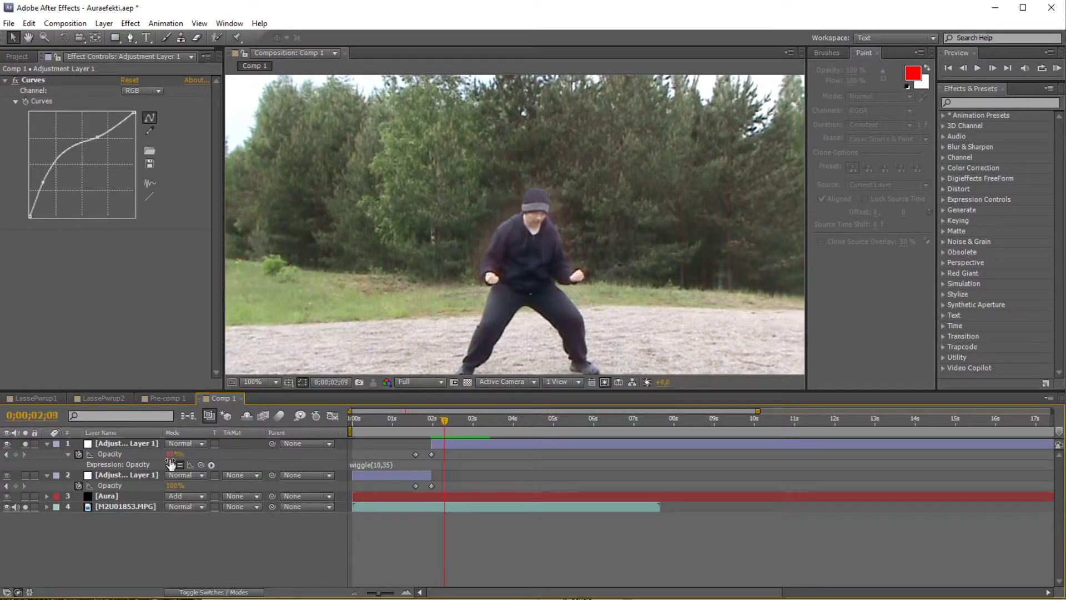
- Inspect the flickering light on the man's body edges at 200% magnification during playback
left_click(442, 423)
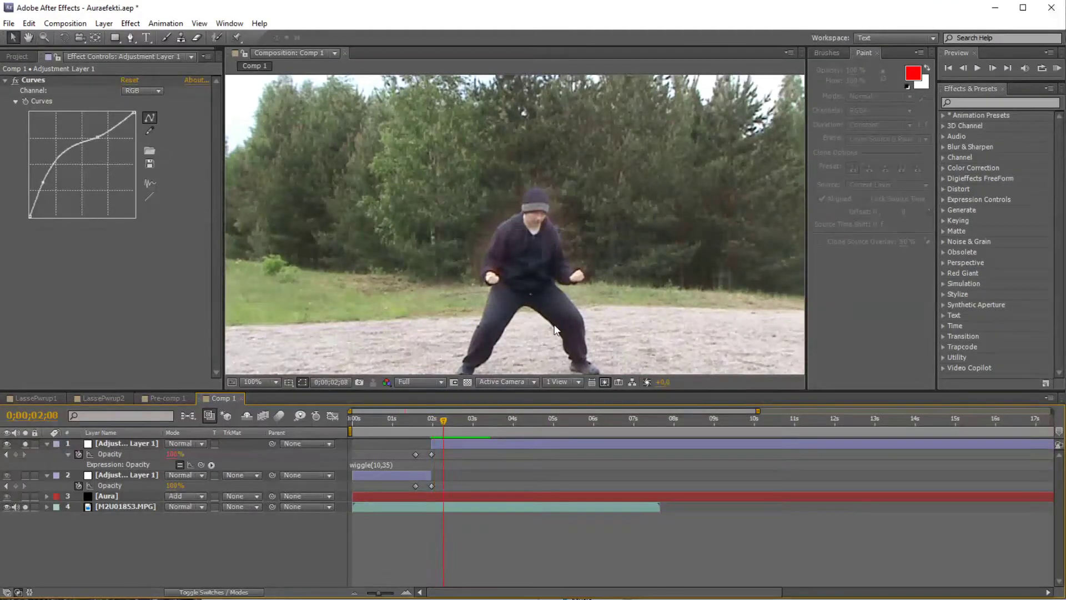
scroll(554, 325, "up", 1)
key("space")
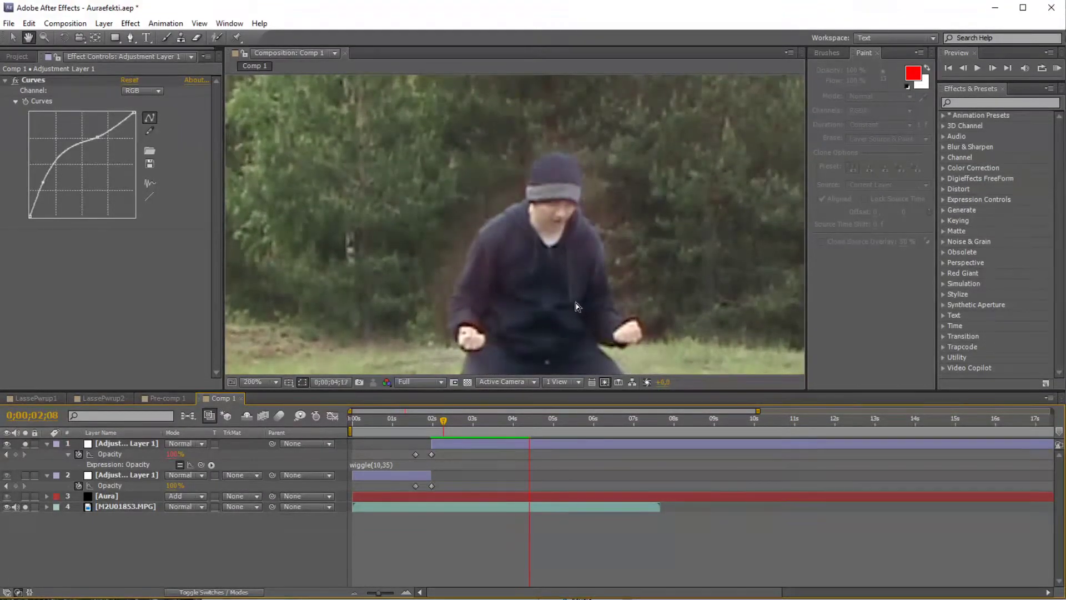
left_click(423, 419)
key("space")
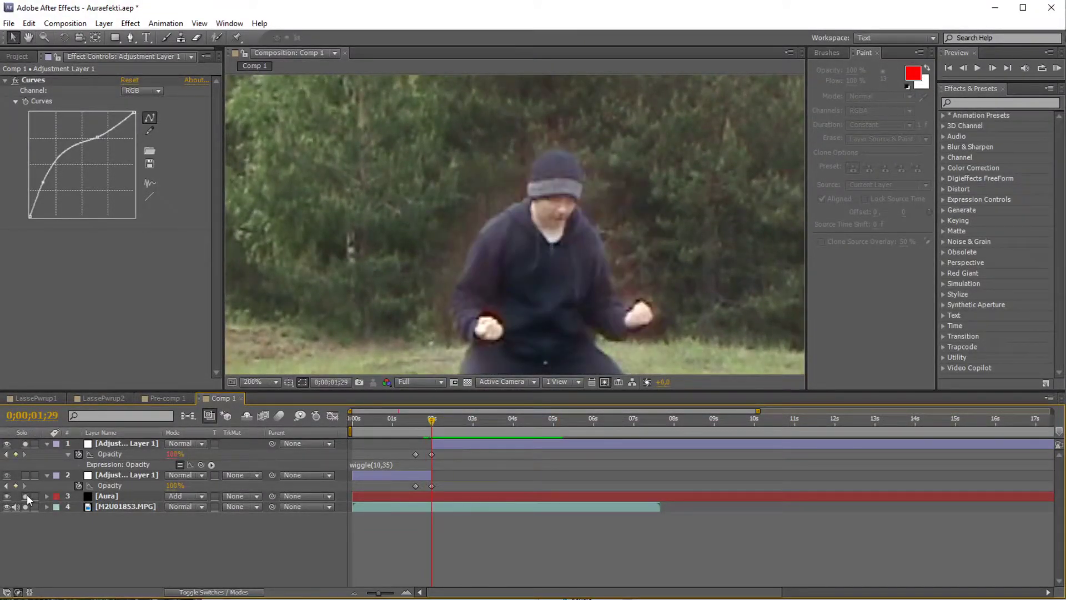
- Collapse the layer properties, turn off solo for all layers and preview the full composite from 0;00;01;15
left_click(412, 421)
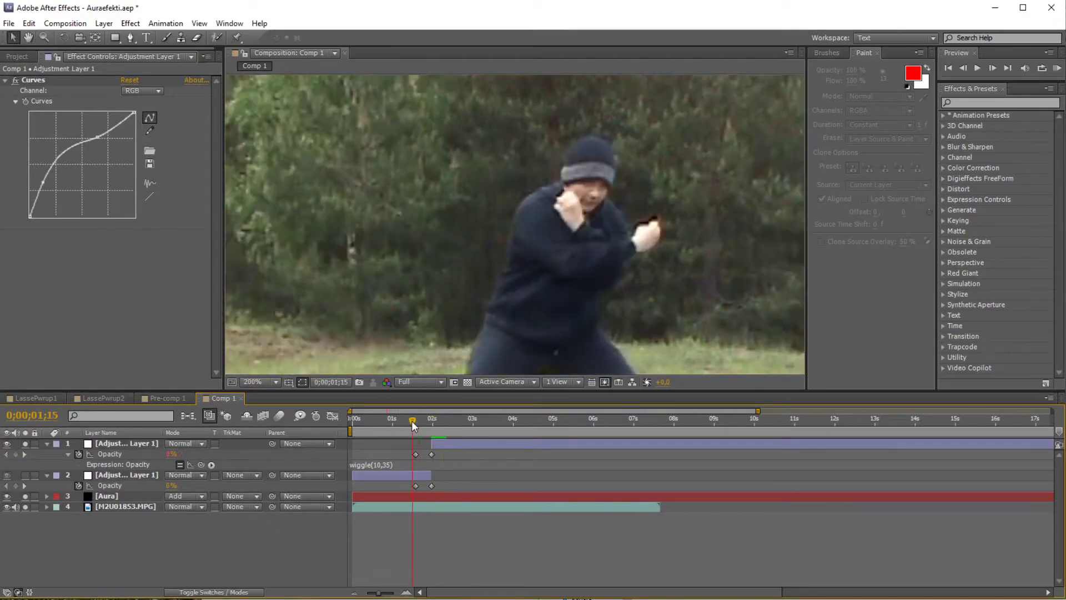
key("u")
key("u")
left_click_drag(24, 444, 25, 476)
scroll(477, 283, "down", 1)
key("space")
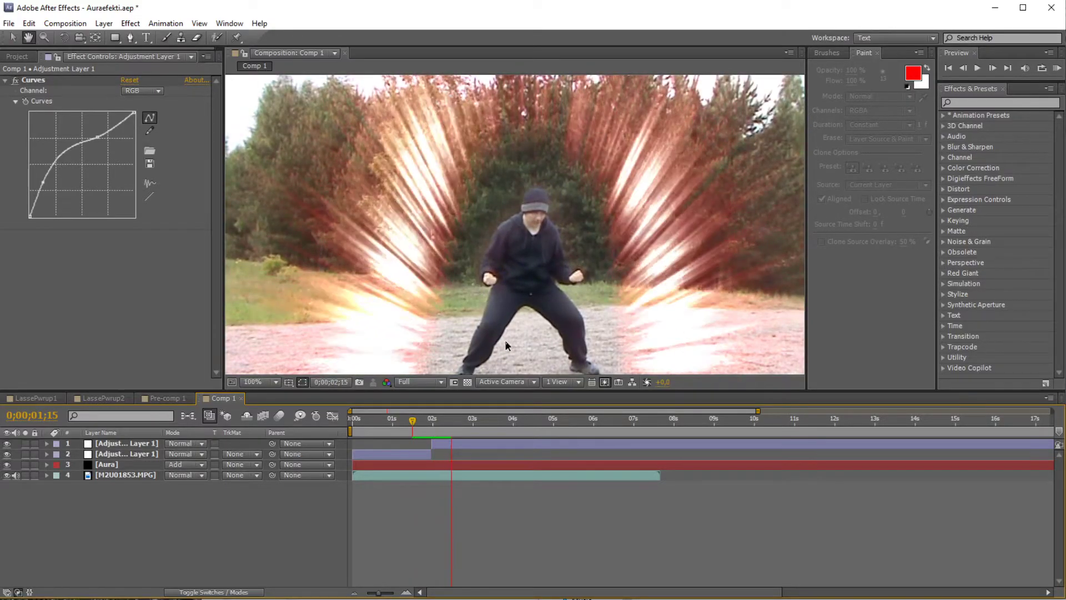
scroll(467, 328, "down", 1)
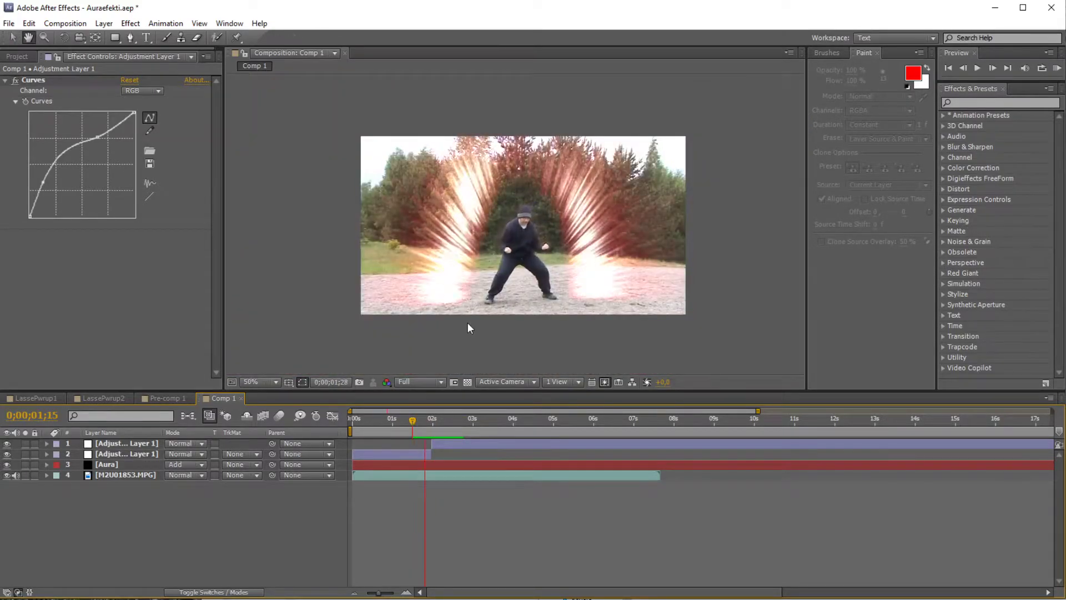
scroll(461, 339, "up", 1)
- Go to 0;00;01;29 and create a composition-sized black solid named Smoke
left_click_drag(450, 423, 431, 424)
scroll(444, 299, "down", 1)
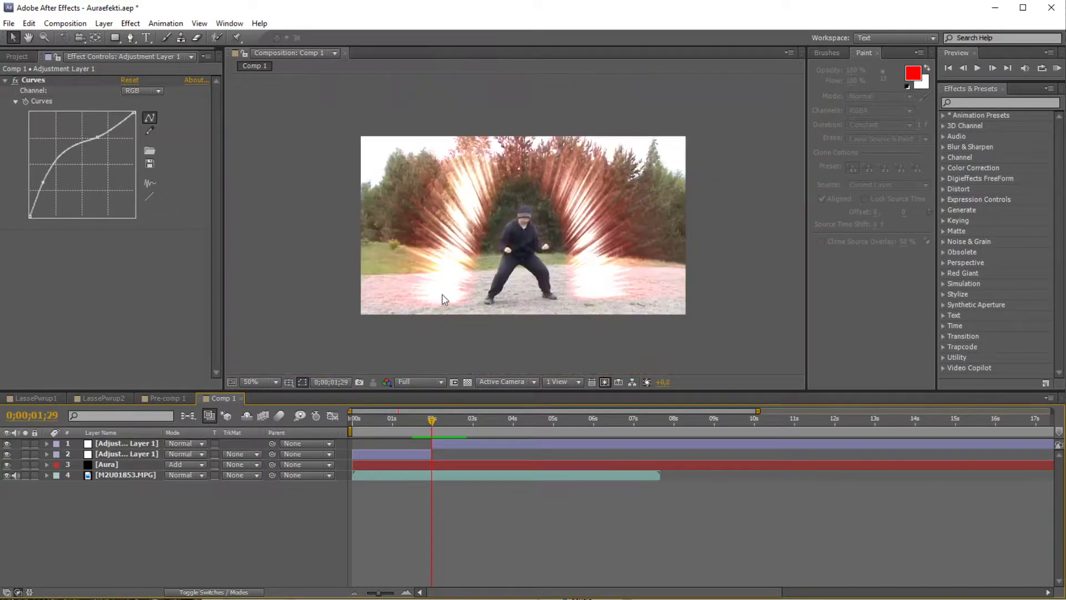
right_click(215, 535)
mouse_move(256, 544)
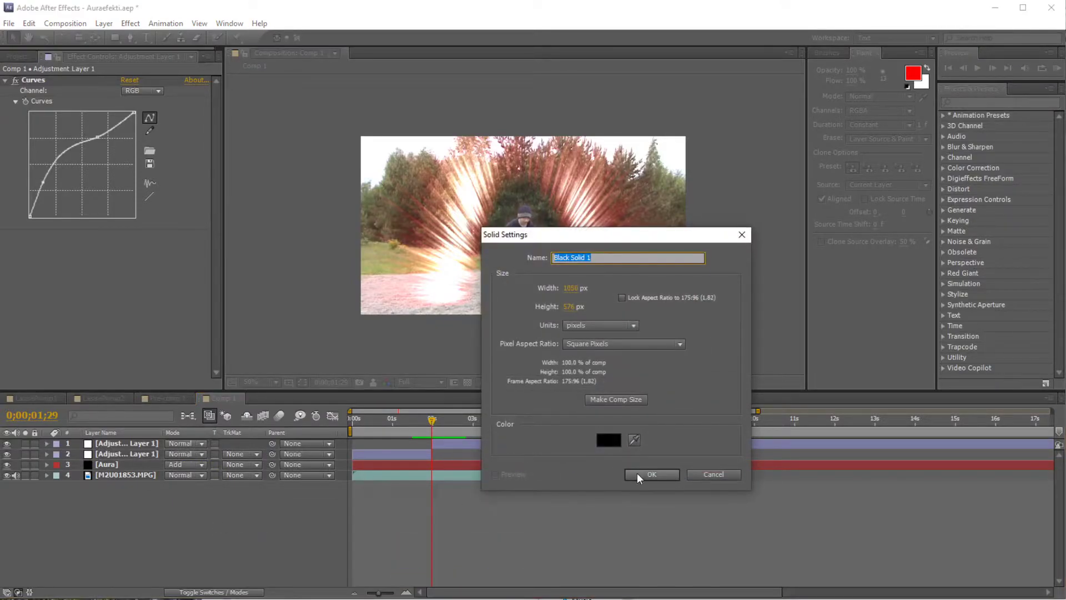
left_click(639, 474)
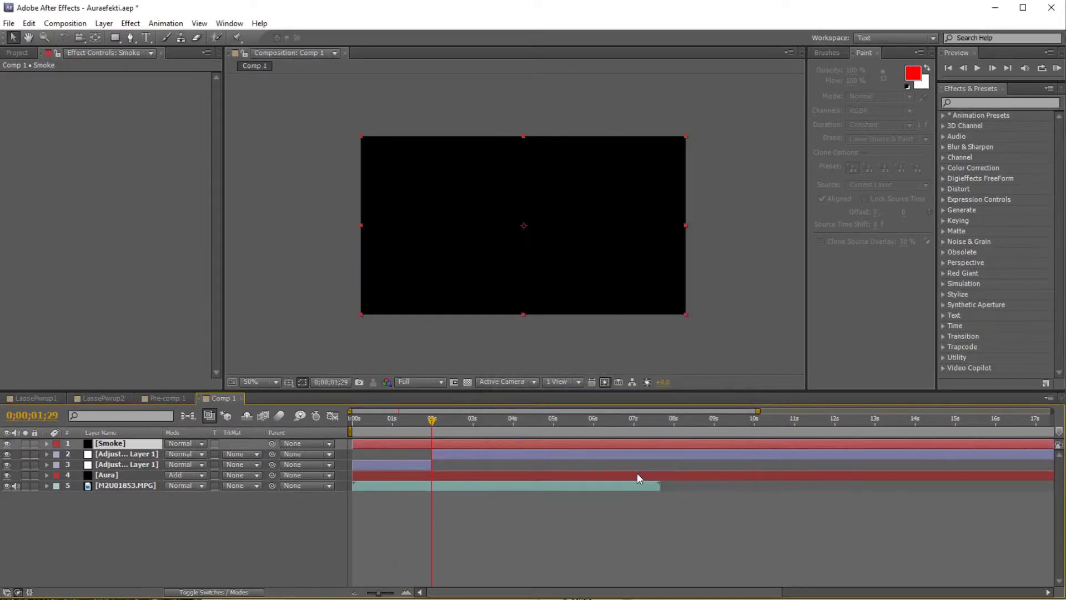
- Apply the Fractal Noise effect to the Smoke layer
right_click(519, 443)
mouse_move(604, 206)
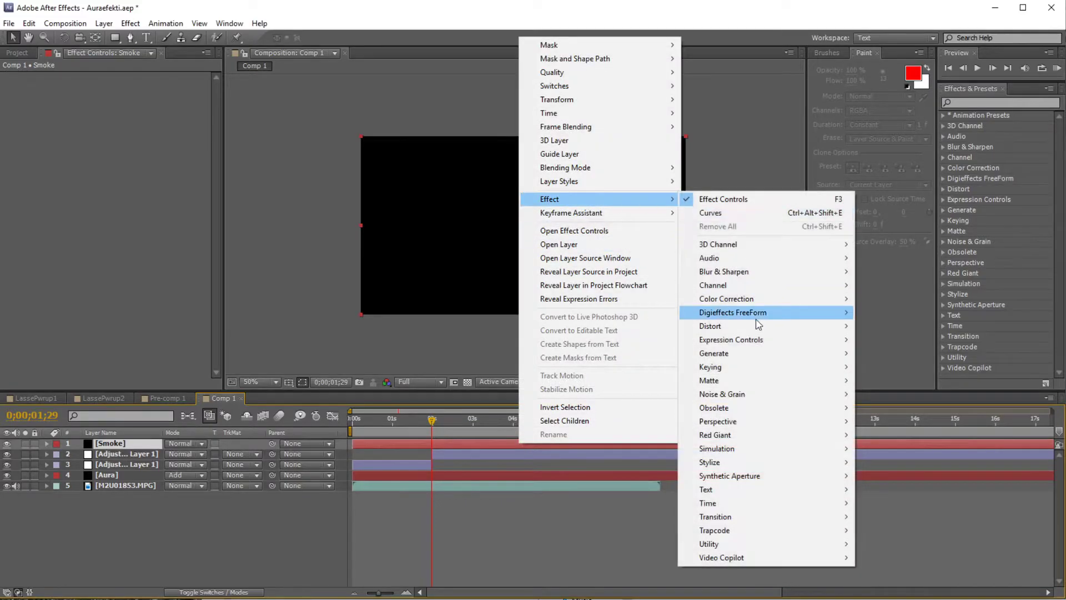
mouse_move(741, 395)
left_click(894, 421)
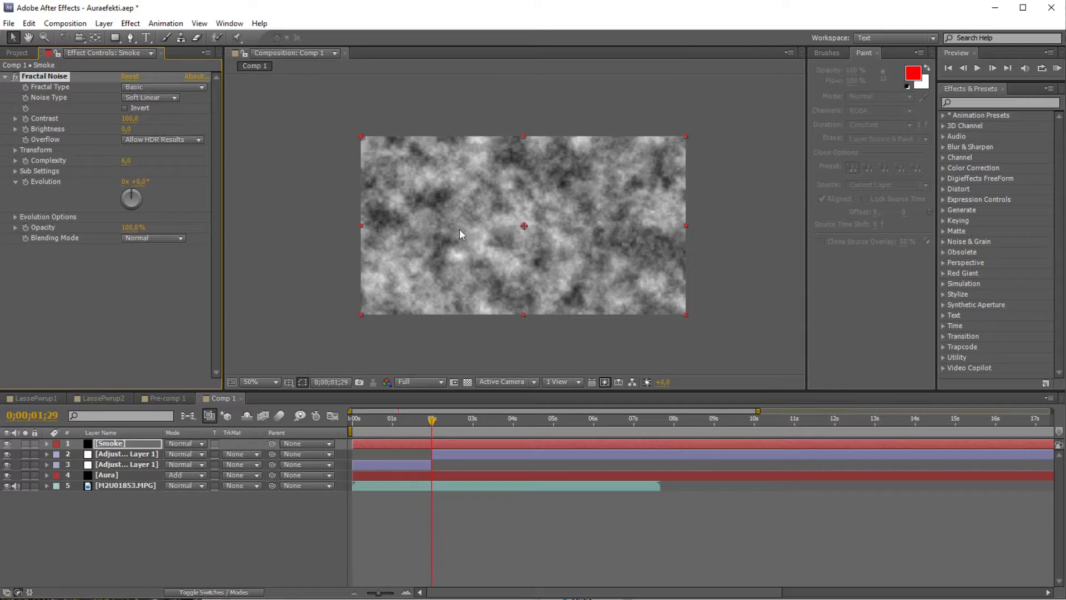
- Scale the Smoke layer to 110% so that it extends past the frame edges
key("s")
left_click_drag(178, 454, 191, 454)
left_click(191, 505)
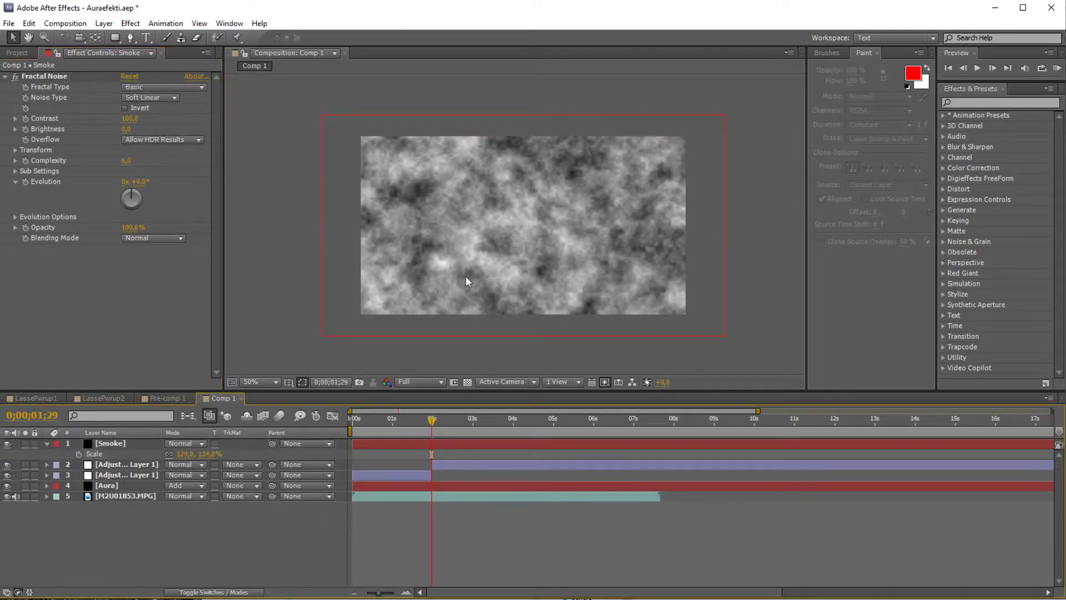
left_click(341, 310)
key("s")
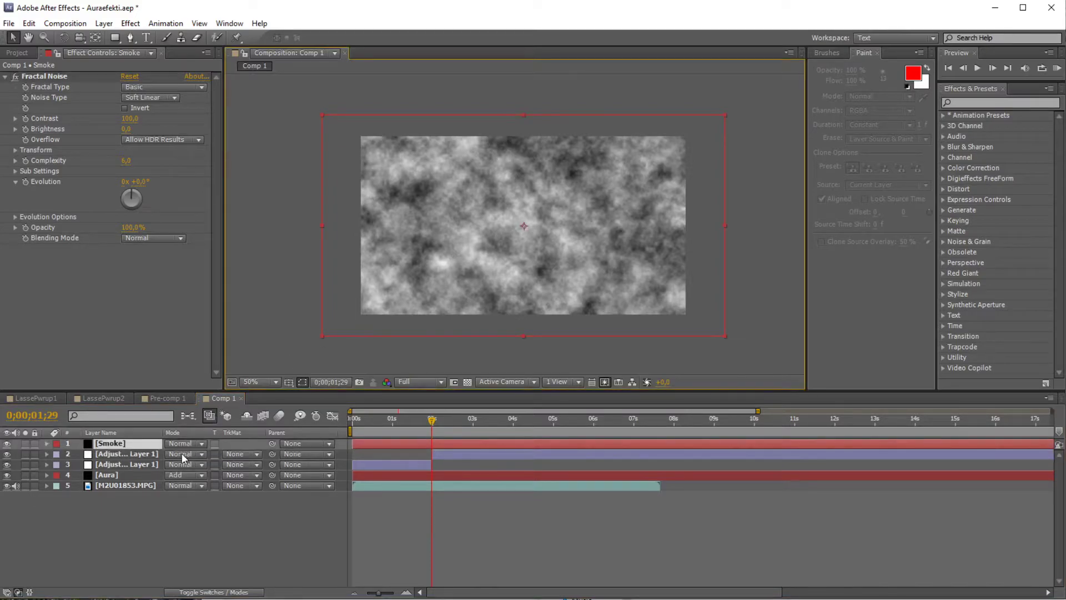
left_click(131, 453)
left_click(139, 444)
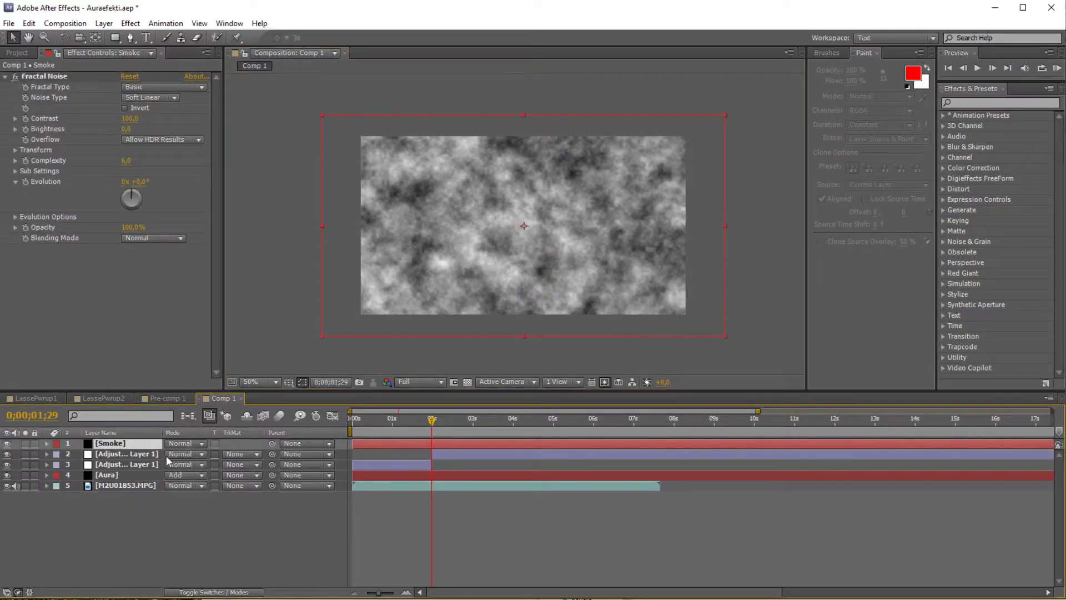
key("s")
left_click_drag(183, 454, 178, 457)
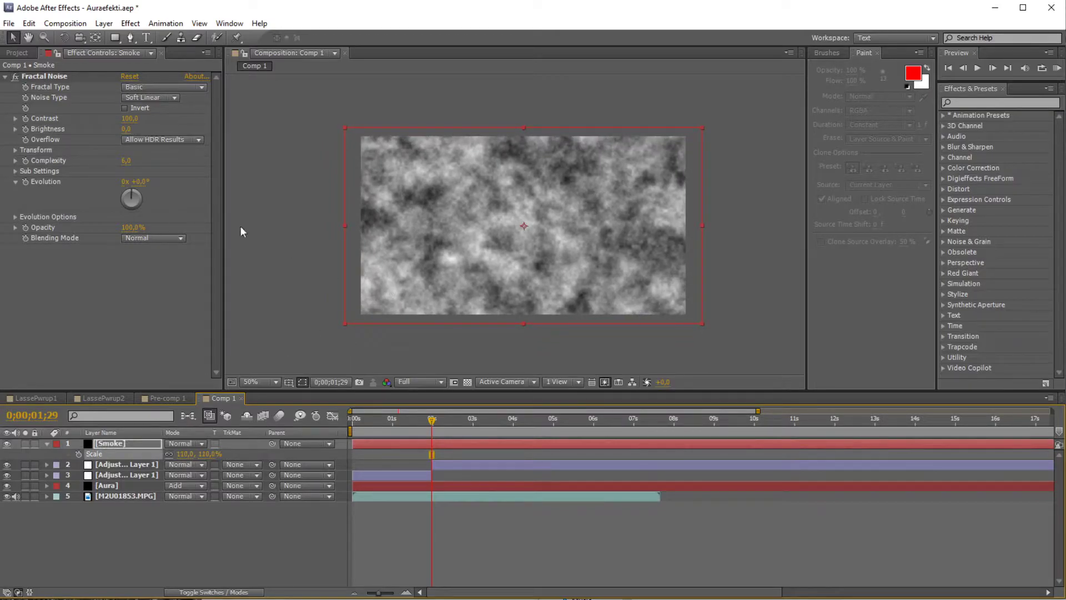
- Set the Fractal Noise Brightness to 14 and the Smoke layer's blending mode to Screen
mouse_move(122, 128)
left_mouse_down()
mouse_move(111, 128)
mouse_move(138, 138)
left_mouse_up()
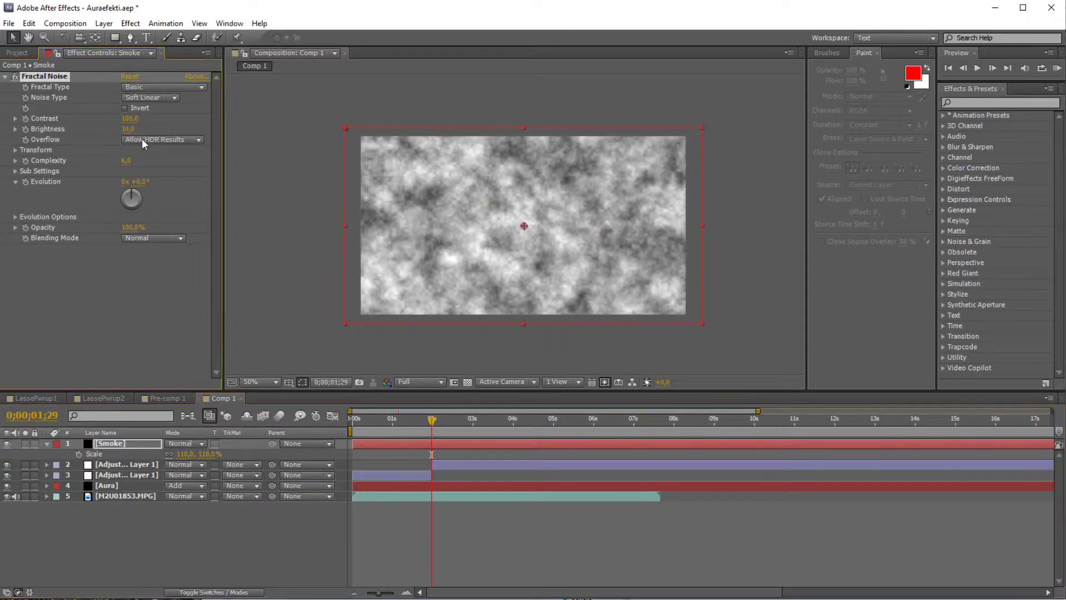
left_click(186, 444)
left_click(248, 407)
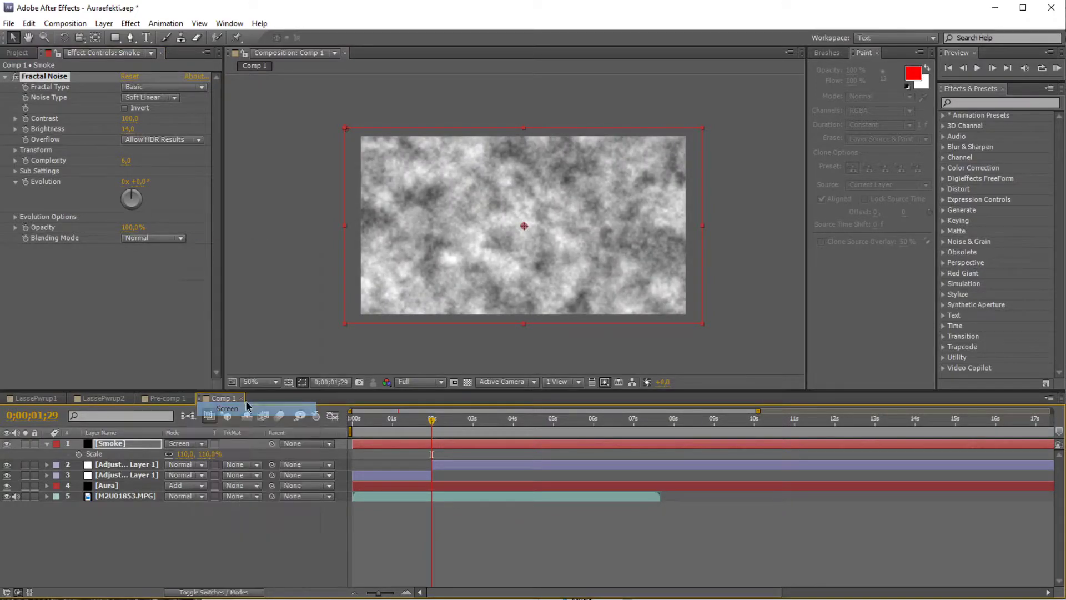
- Stretch the Smoke layer freehand to about 120% of its width and 129% of its height
scroll(524, 300, "up", 1)
scroll(462, 350, "down", 1)
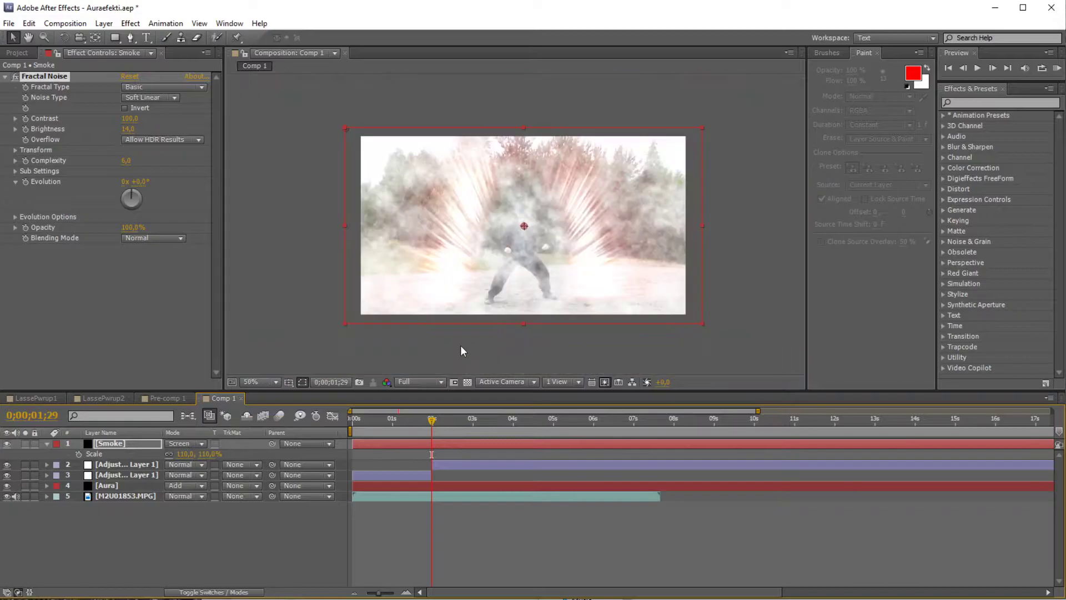
left_click_drag(342, 325, 330, 334)
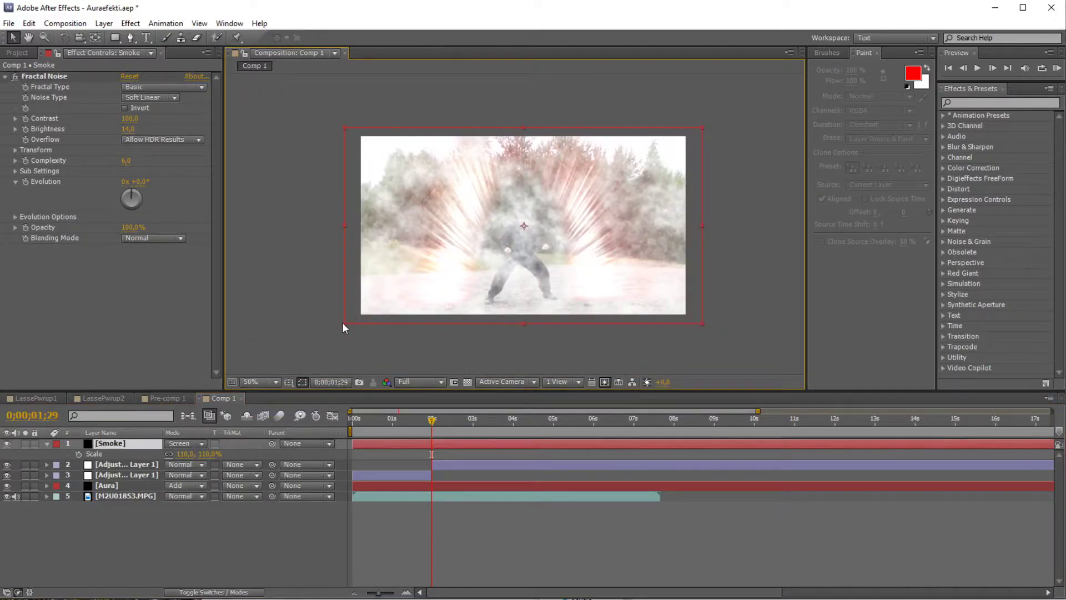
- Animate the Fractal Noise Evolution with the expression time*150 and preview the Smoke layer soloed
left_click(25, 181, "alt")
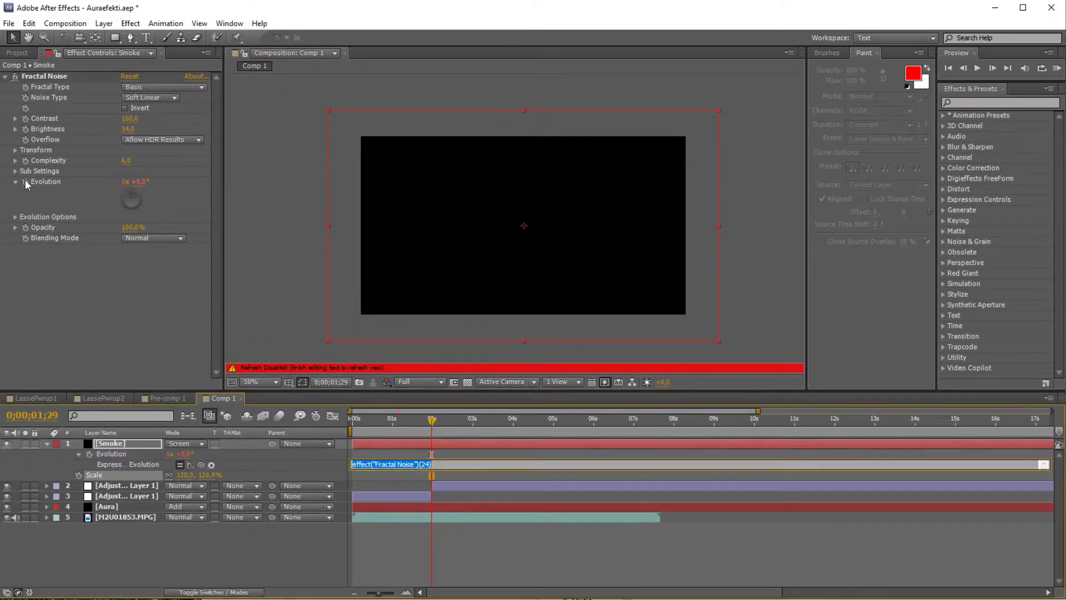
type("time*150")
left_click(385, 525)
left_click(25, 444)
key("space")
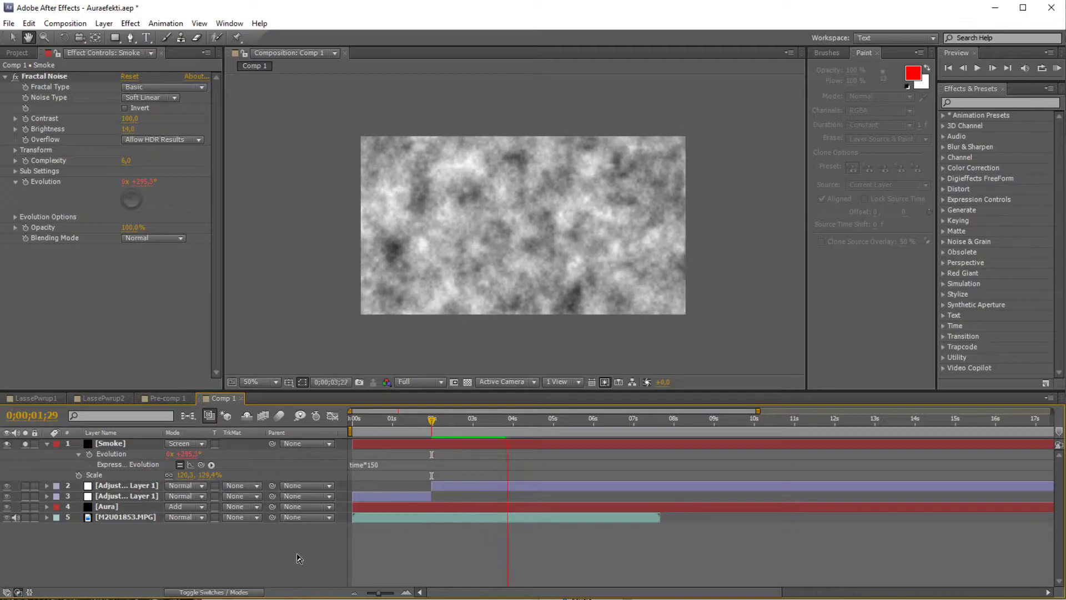
- Stop the preview, turn off solo for the Smoke layer and activate the Pen tool
key("space")
left_click_drag(442, 425, 431, 422)
left_click(47, 443)
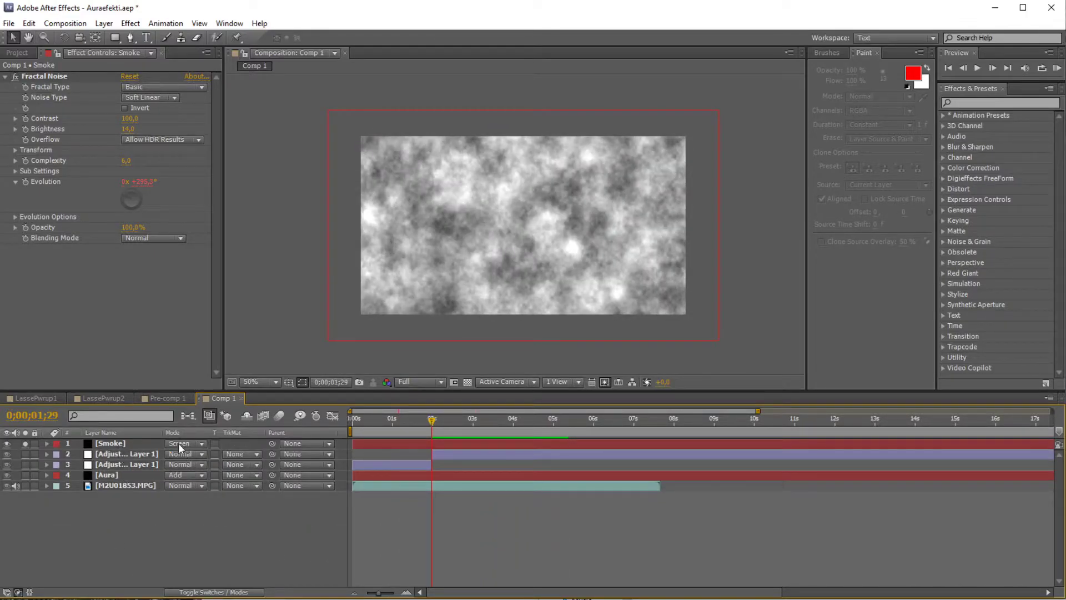
left_click(25, 443)
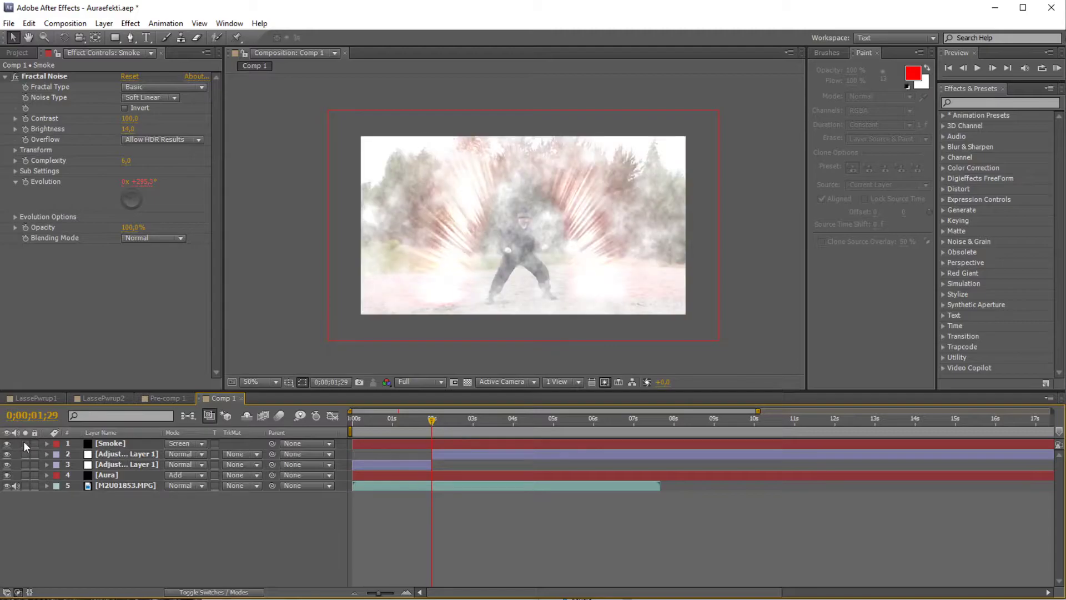
key("g")
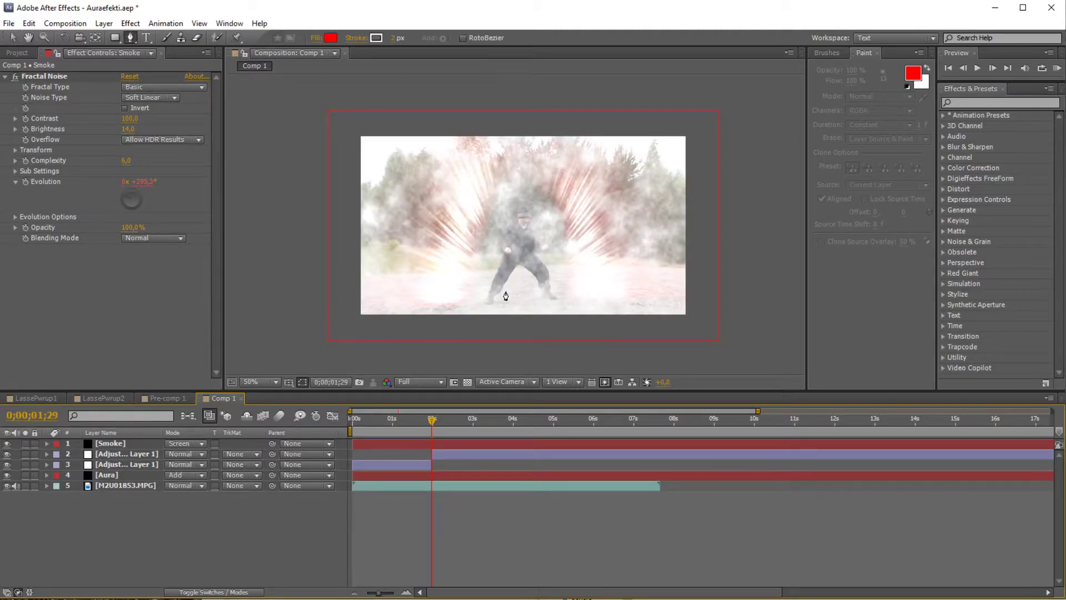
left_click(486, 295)
left_click_drag(530, 287, 567, 304)
key("ctrl+z")
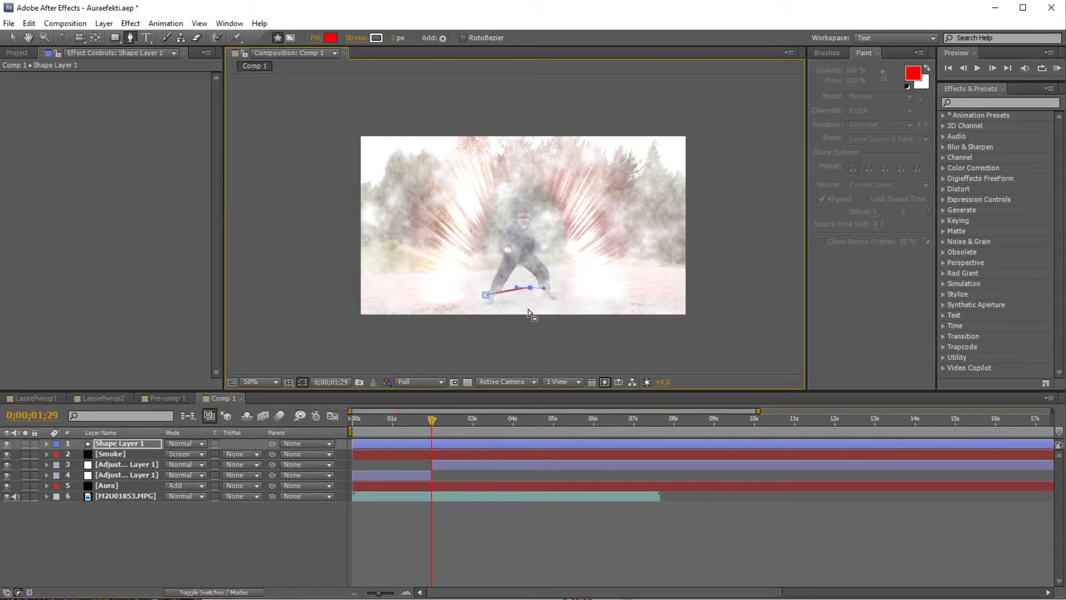
left_click(449, 444)
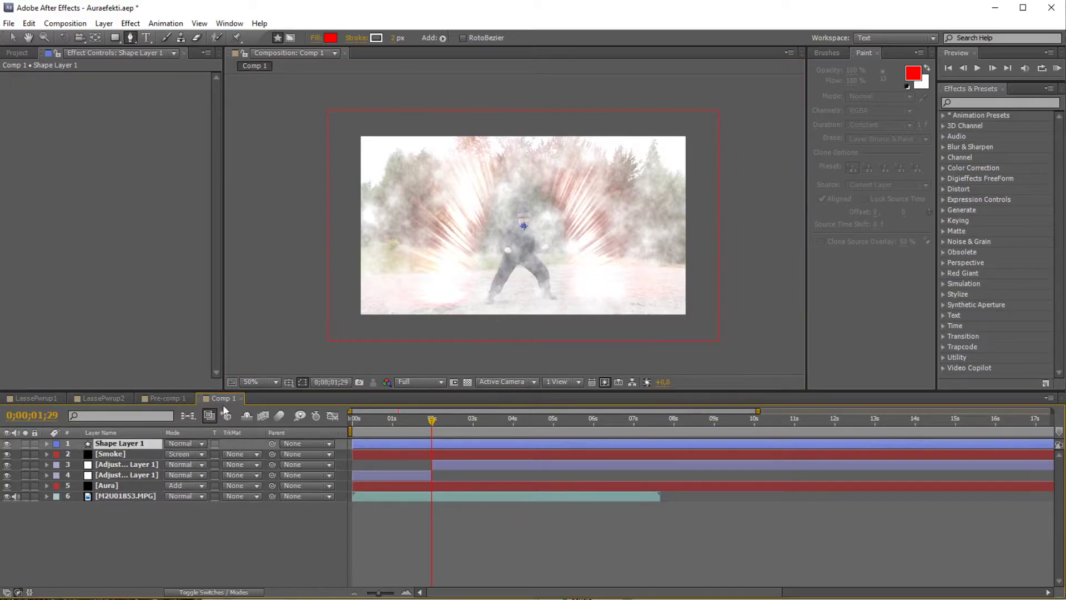
key("Delete")
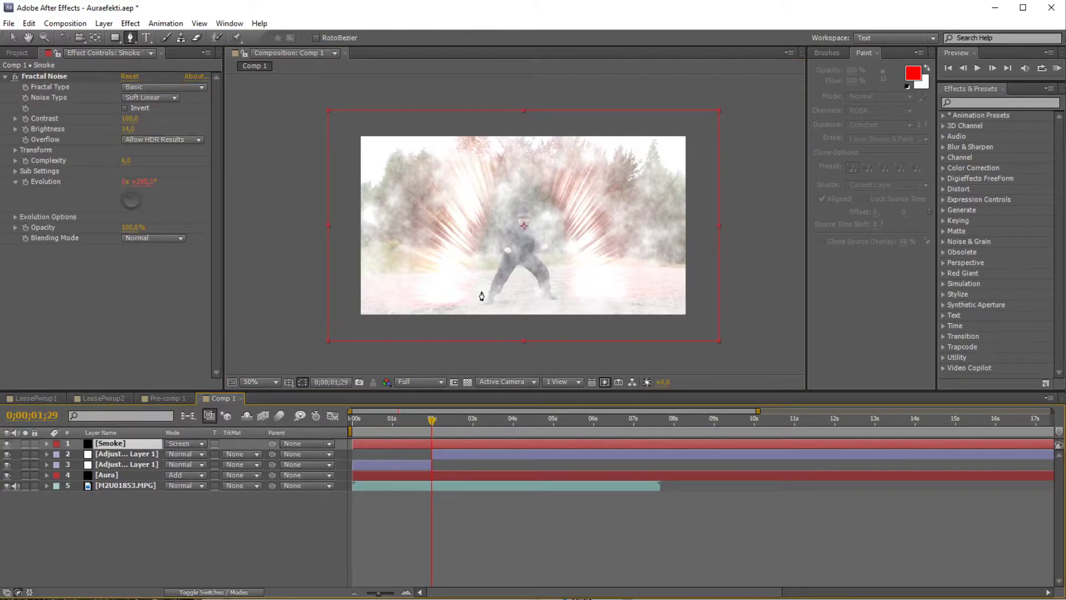
- Draw a flat, closed mask on the Smoke layer around the man's feet and feather its edge
left_click(486, 290)
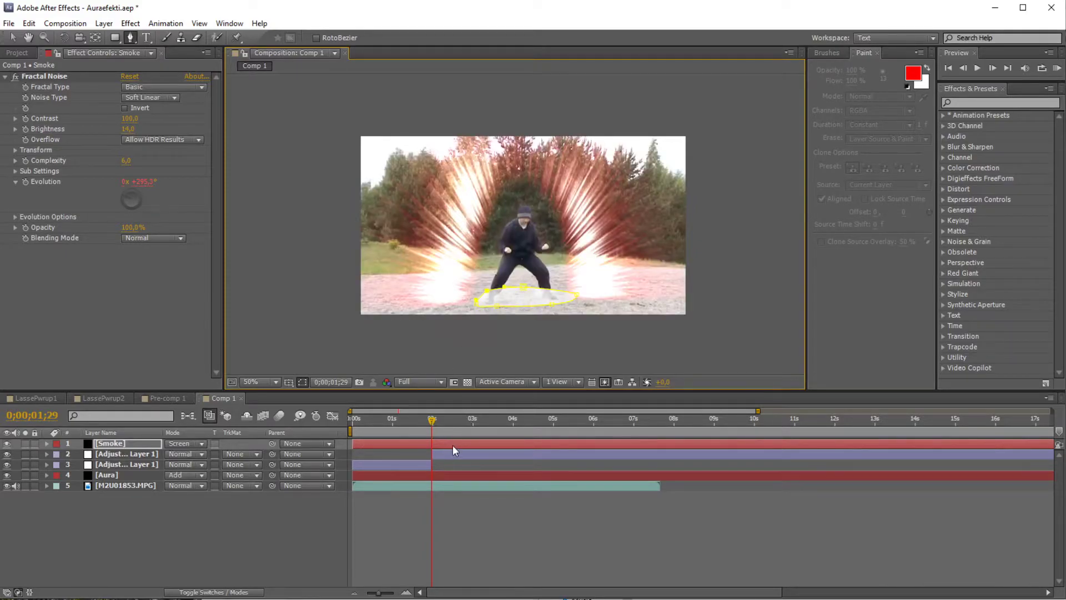
key("f")
left_click_drag(185, 470, 227, 469)
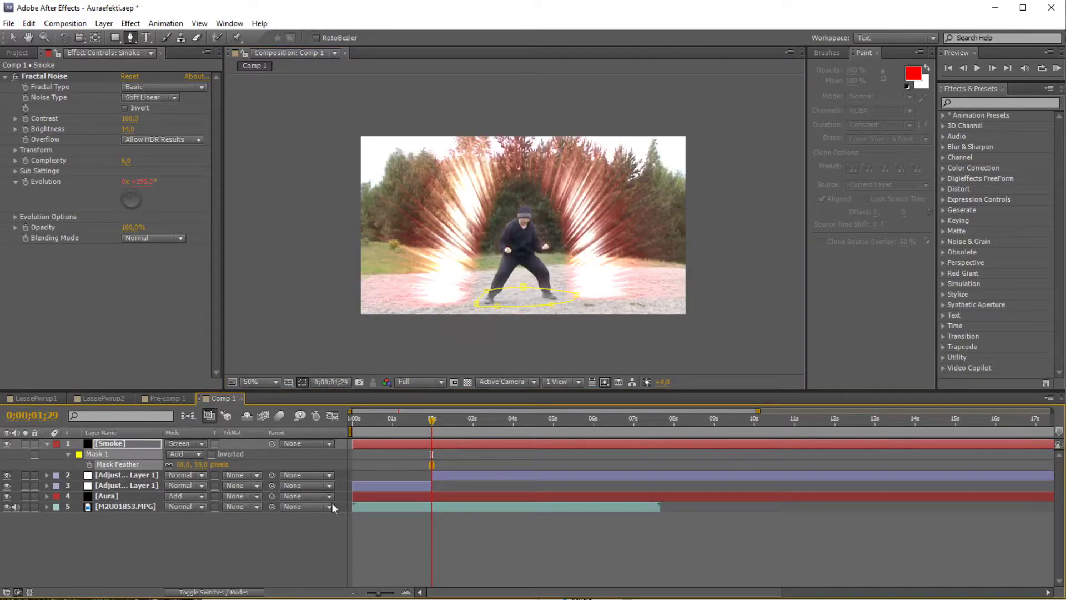
- Set a starting Mask Path keyframe for the Smoke mask slightly before the 2-second mark
left_click_drag(426, 419, 421, 419)
key("m")
left_click(92, 446)
key("m")
left_click(90, 463)
- At 0;00;02;09, reshape the Smoke mask to cover the whole ground, extending past both sides and the lower edge of the frame
left_click_drag(422, 420, 448, 427)
key("v")
left_click_drag(478, 295, 313, 282)
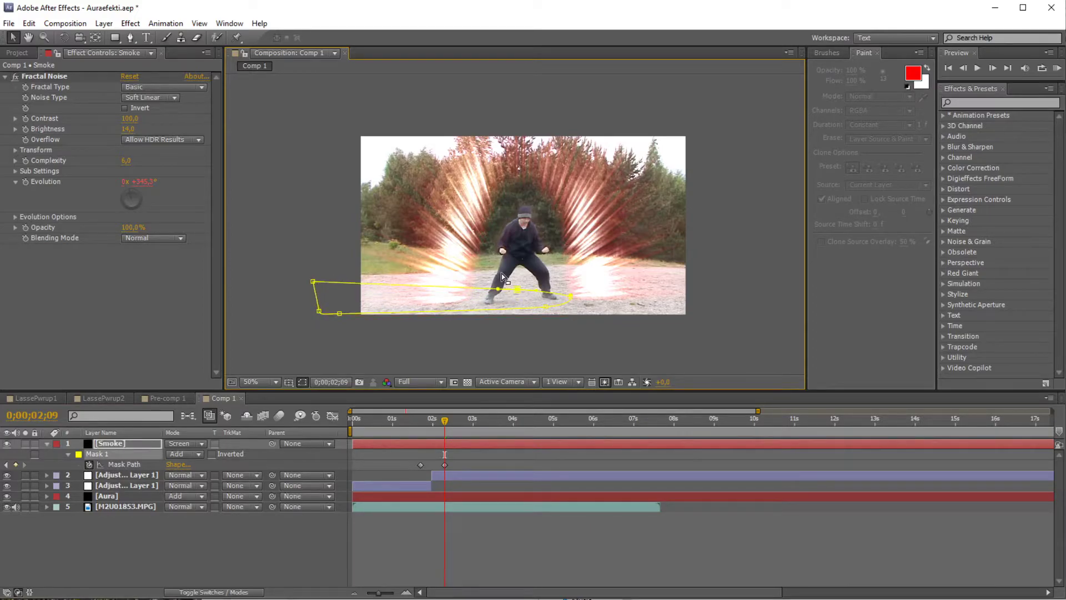
left_click_drag(571, 299, 744, 305)
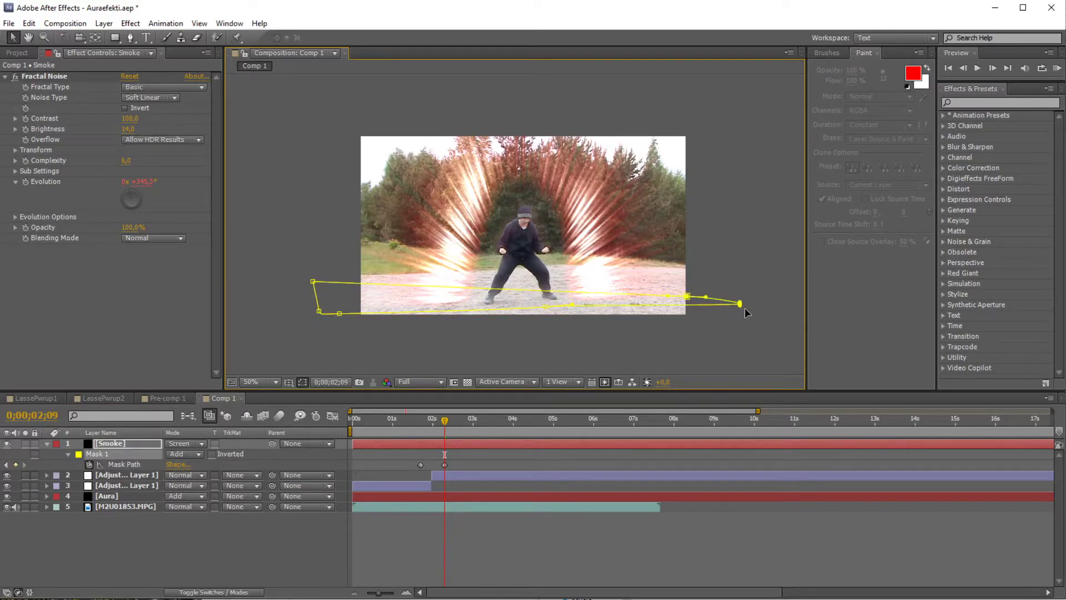
left_click(550, 301)
left_click_drag(548, 312, 553, 330)
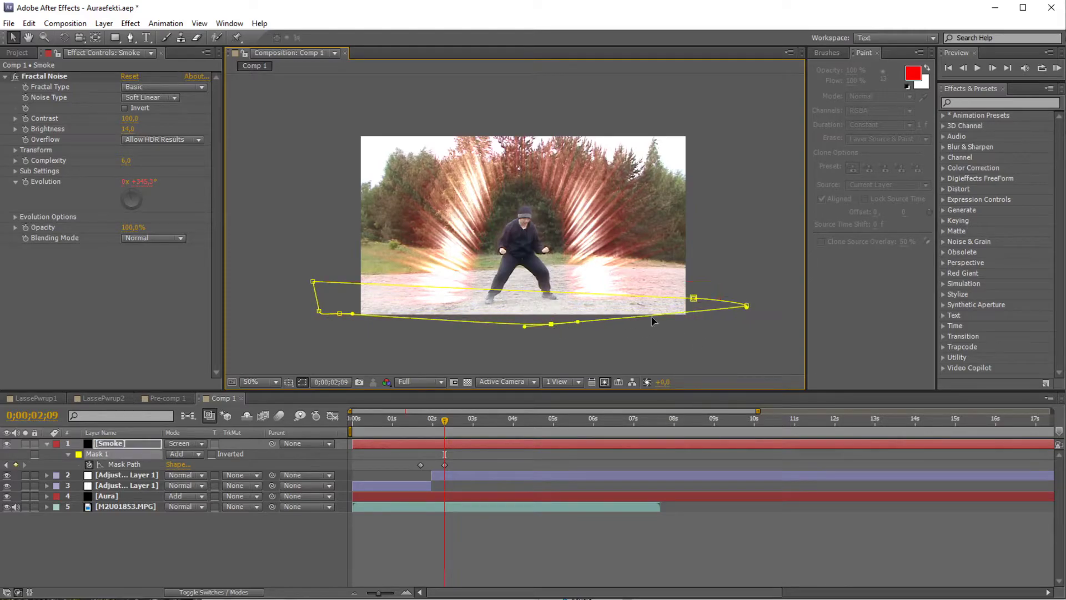
left_click_drag(693, 299, 698, 278)
left_click_drag(551, 324, 547, 322)
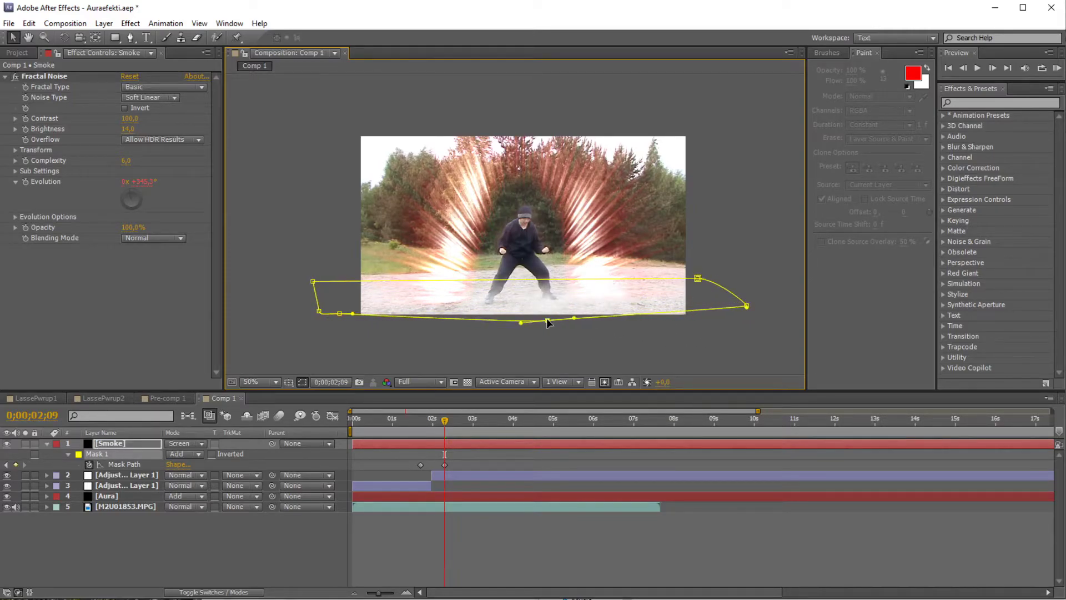
left_click_drag(313, 283, 314, 246)
left_click(450, 534)
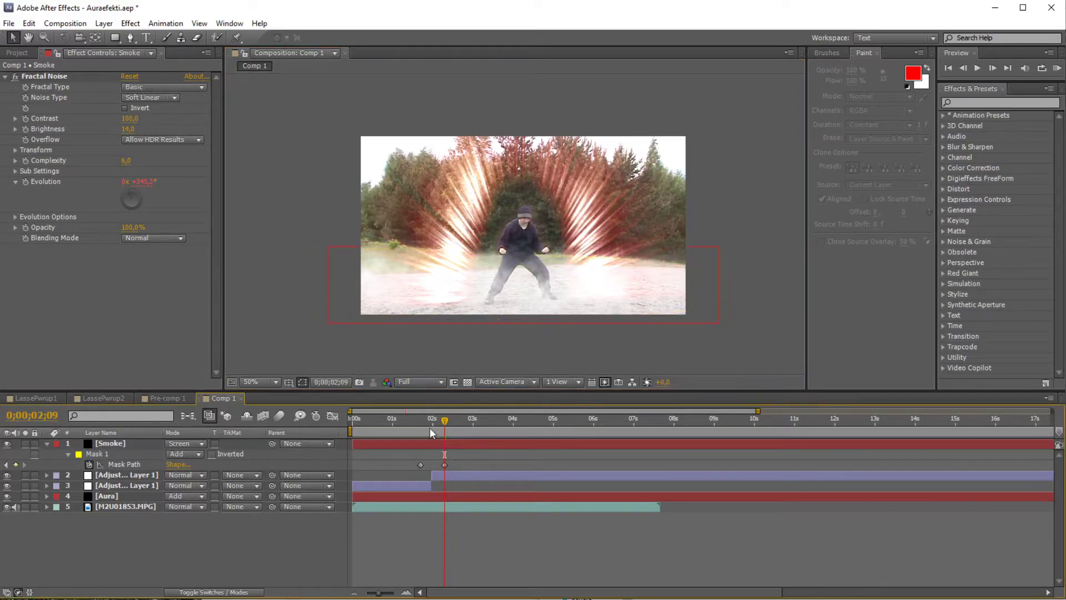
- Preview the smoke spreading across the ground from 0;00;01;16 and check it around the man's legs
left_click(414, 419)
scroll(519, 305, "up", 1)
key("space")
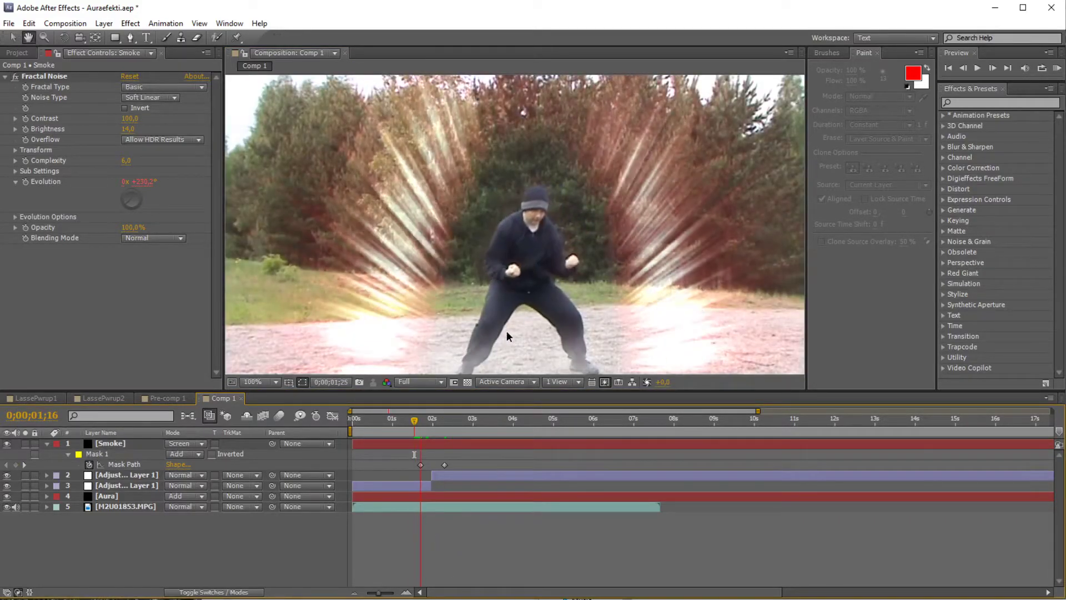
key("space")
scroll(573, 287, "down", 1)
key("space")
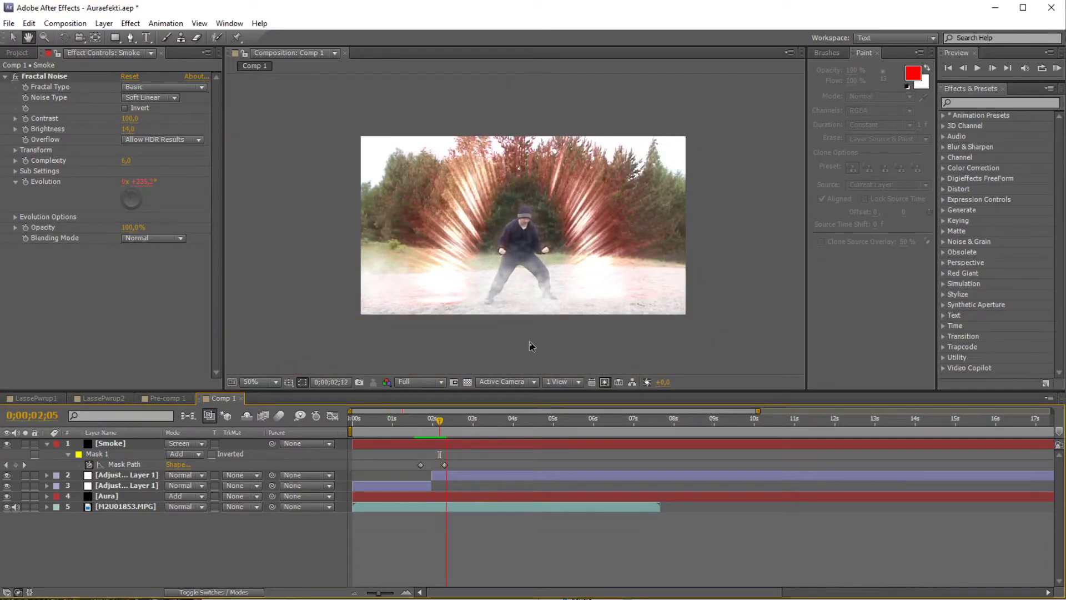
- Set the Smoke layer's Fractal Noise Brightness to -20 while viewing the frame at 0;00;02;07
mouse_move(448, 425)
left_mouse_down()
mouse_move(425, 424)
mouse_move(437, 433)
left_mouse_up()
left_click(447, 445)
left_click_drag(122, 128, 105, 128)
- Try Normal, Multiply, Darken, Add, Lighten and Color Dodge blending on the Smoke layer, and return it to Screen
left_click(183, 444)
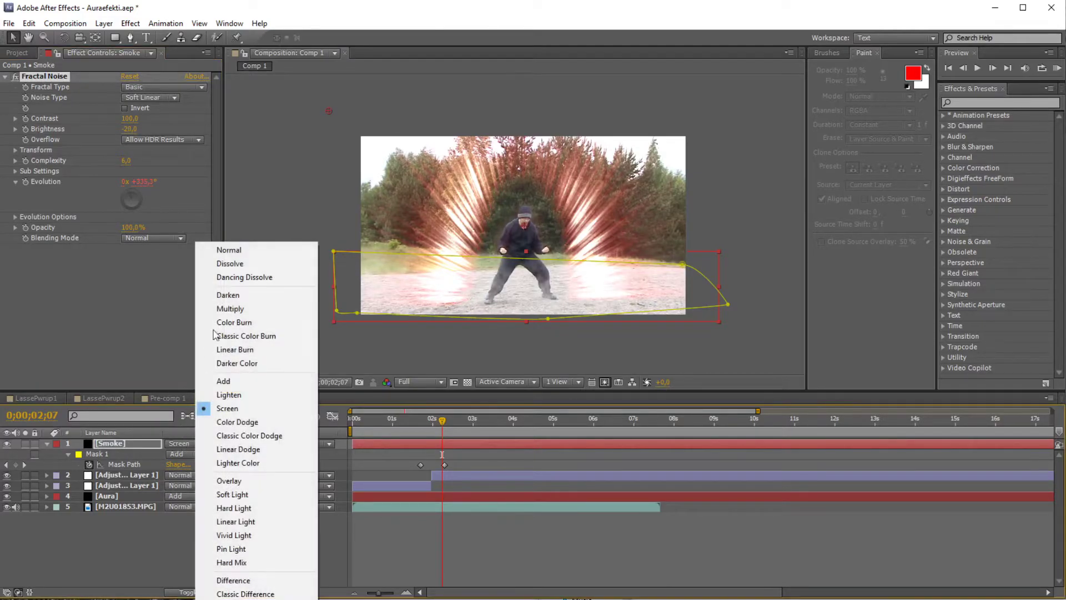
left_click(229, 250)
left_click(191, 446)
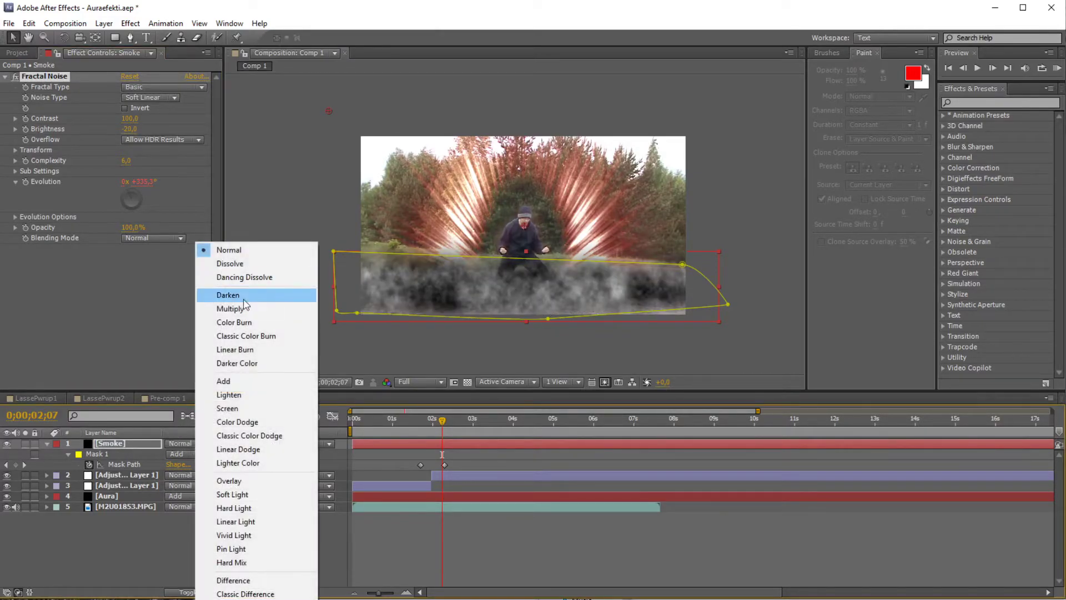
left_click(243, 302)
left_click(167, 443)
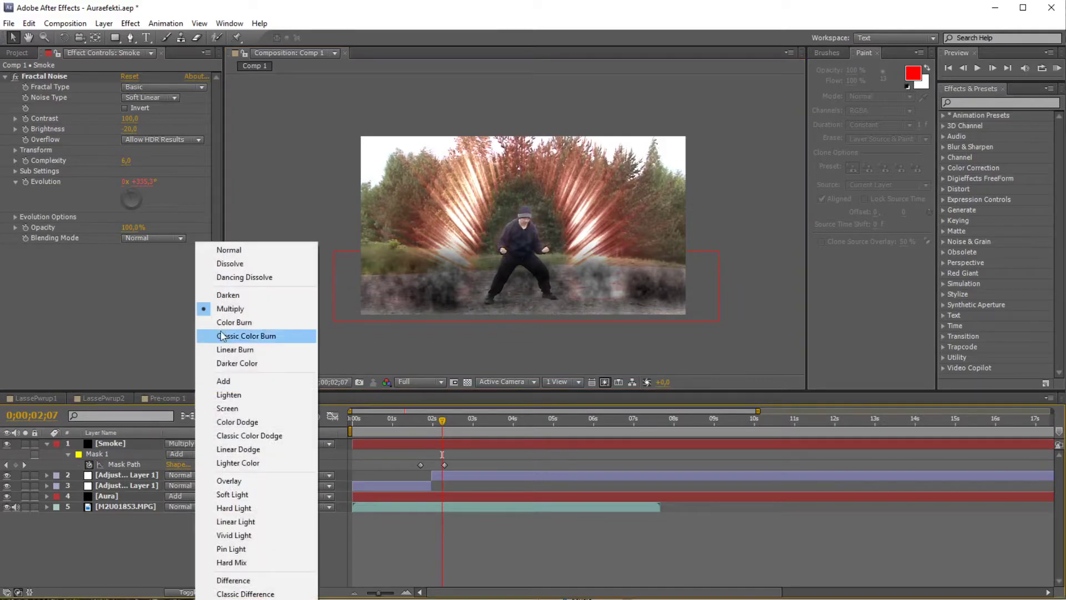
left_click(228, 295)
left_click(184, 444)
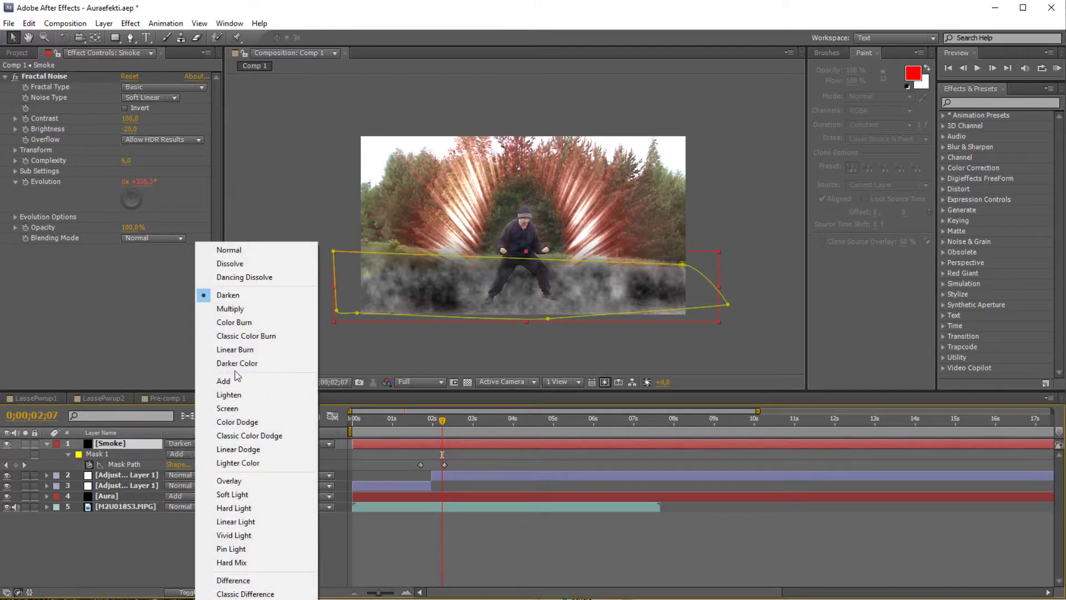
left_click(225, 381)
left_click(186, 444)
left_click(228, 395)
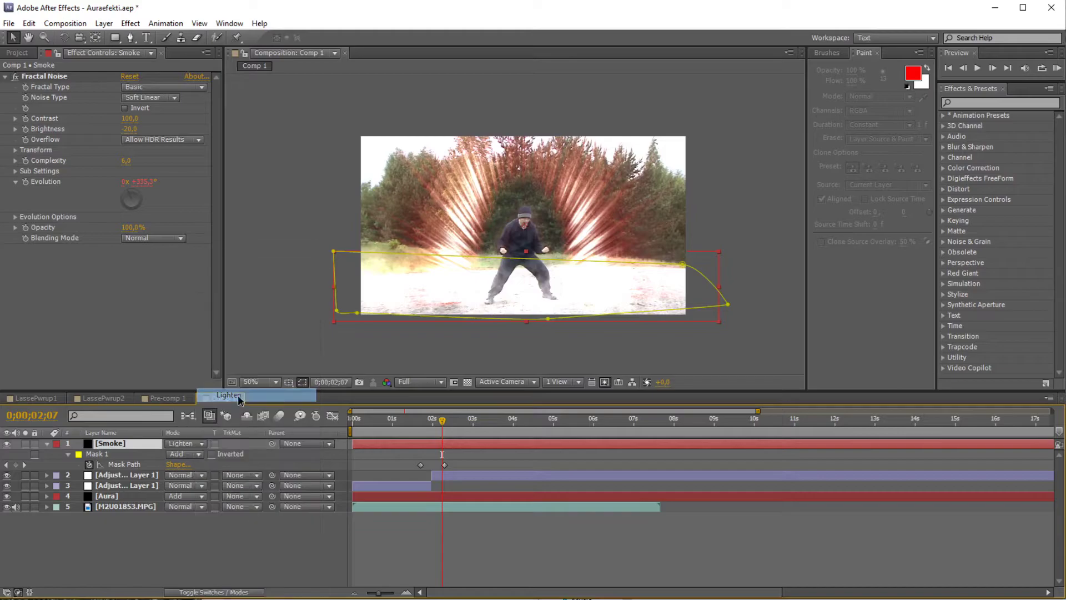
left_click(183, 444)
left_click(233, 422)
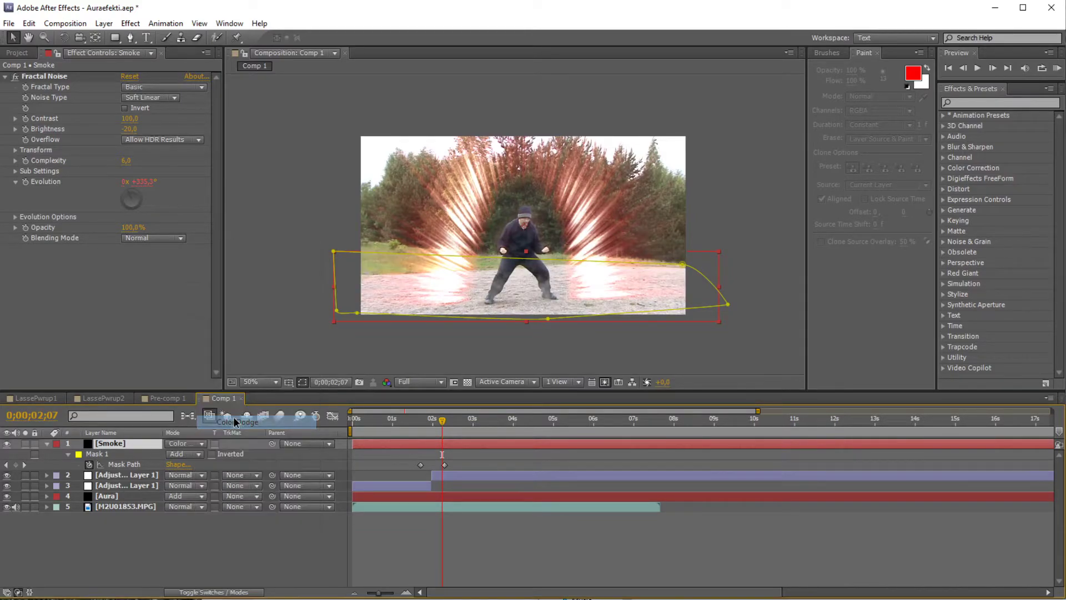
left_click(182, 443)
left_click(226, 408)
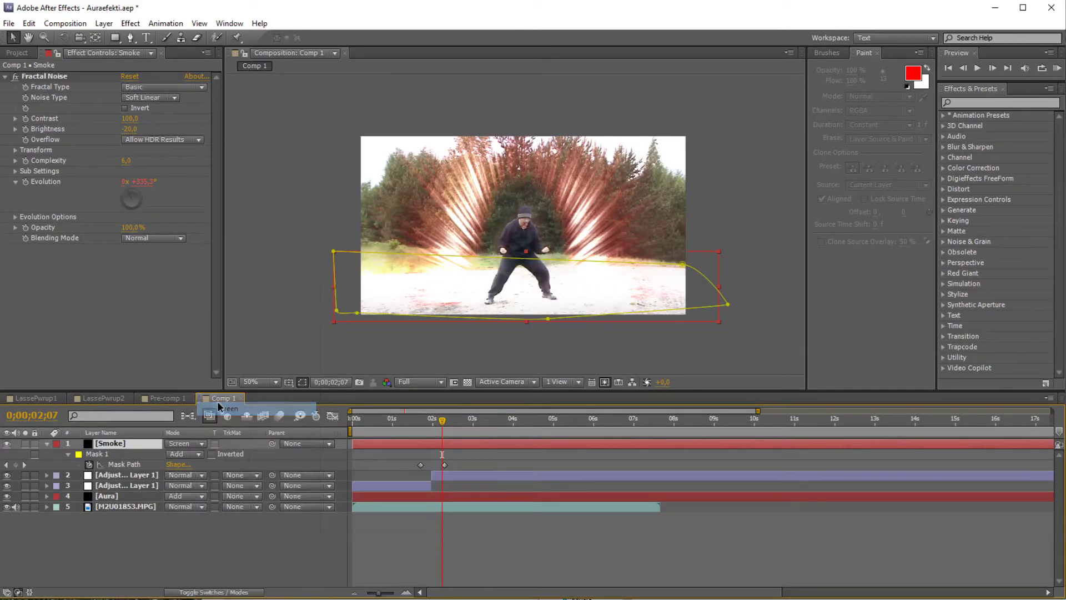
- Set the Smoke layer's Fractal Noise Contrast to 345
scroll(526, 337, "up", 2)
left_click_drag(128, 118, 253, 119)
left_click_drag(122, 129, 140, 142)
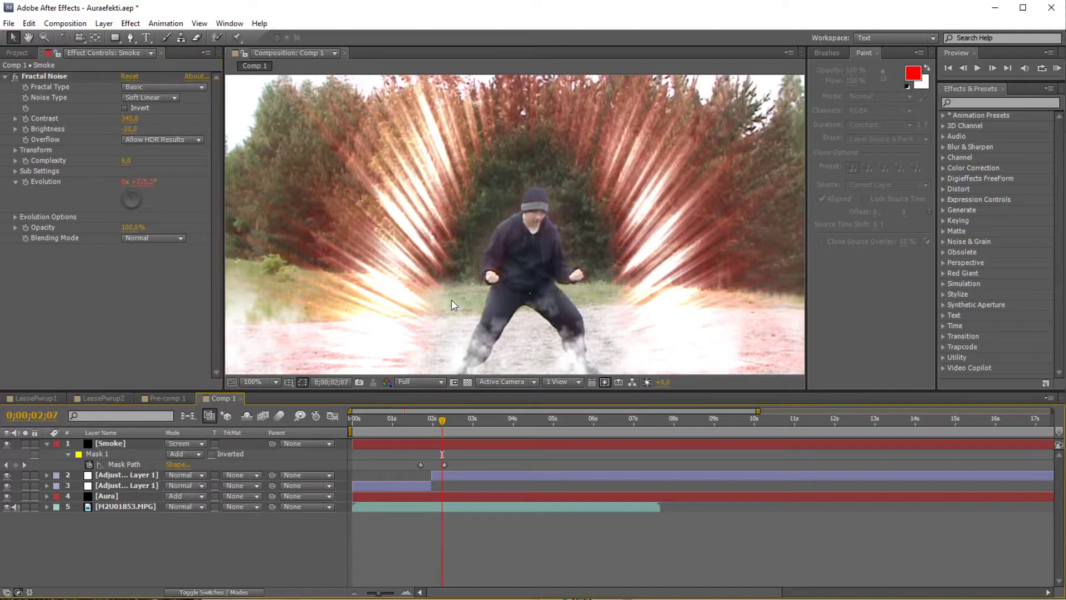
- Preview the higher-contrast smoke repeatedly from several points around the start of its expansion
scroll(451, 300, "down", 1)
key("space")
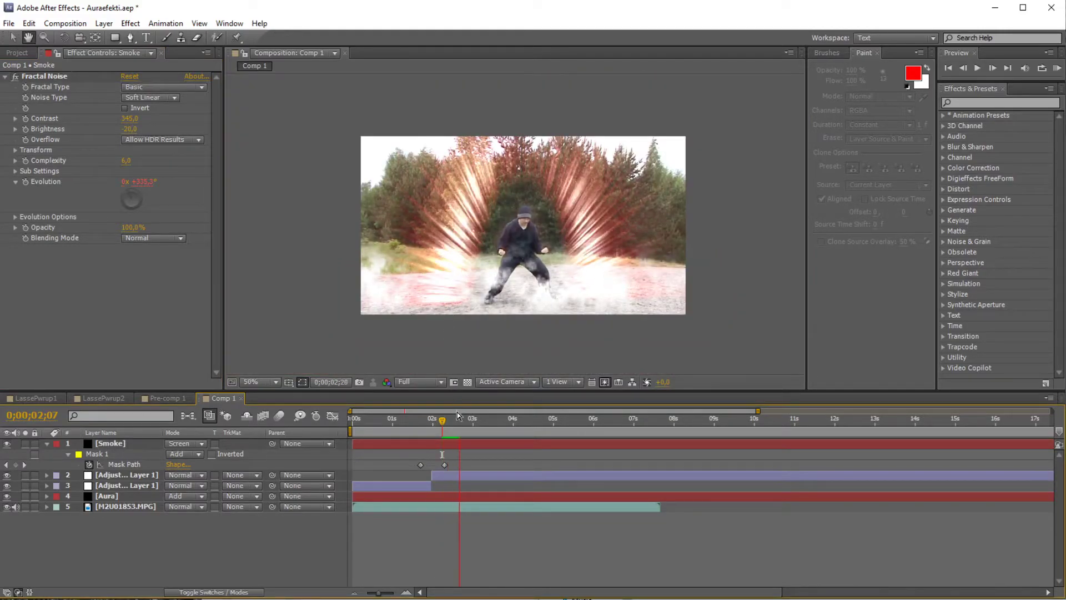
left_click_drag(444, 428, 428, 432)
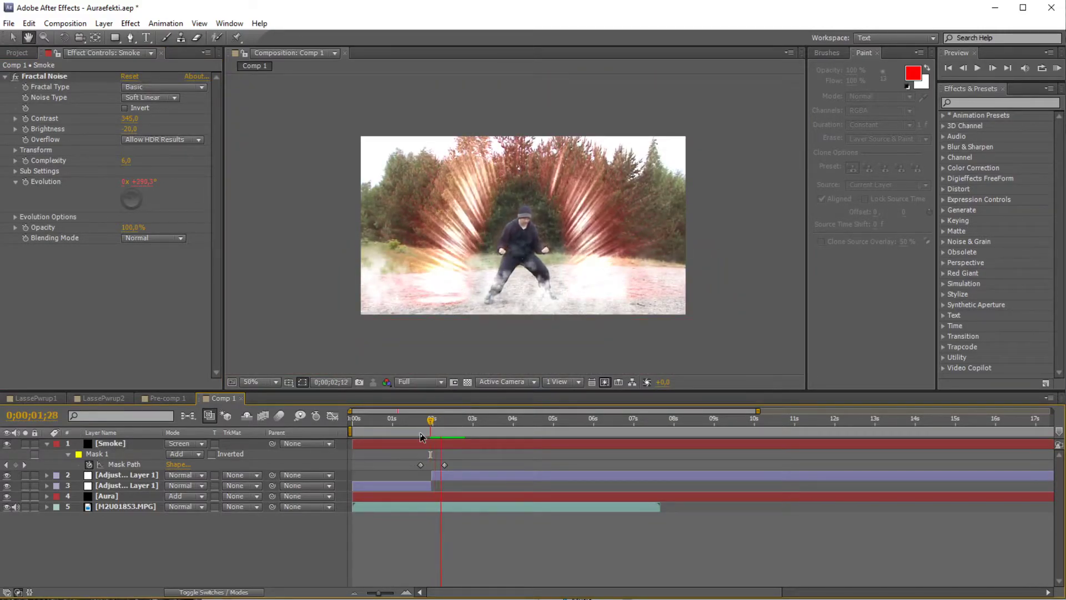
left_click(418, 429)
key("space")
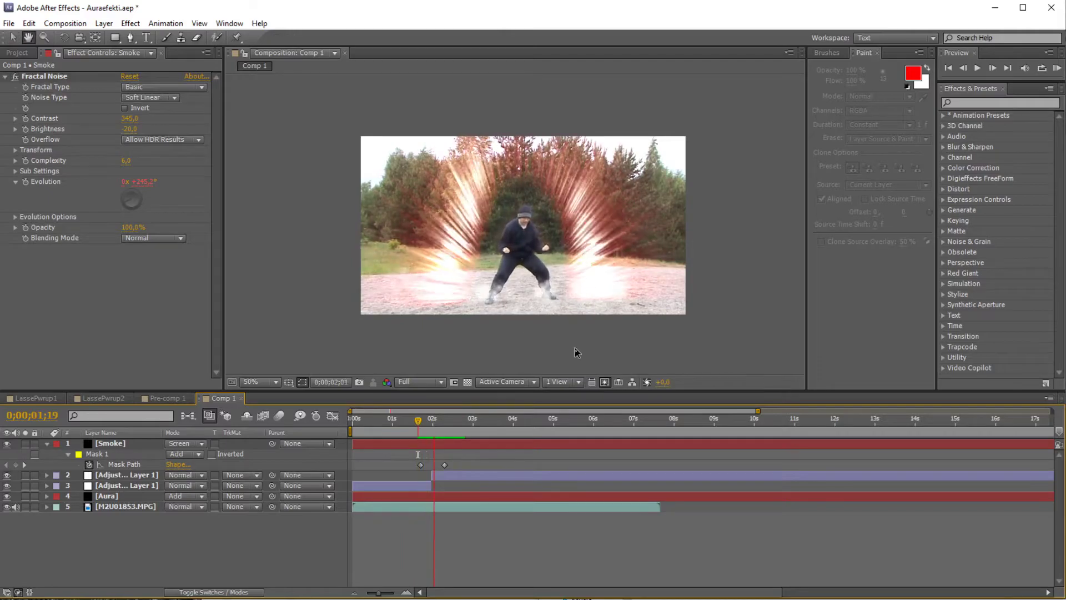
left_click(416, 425)
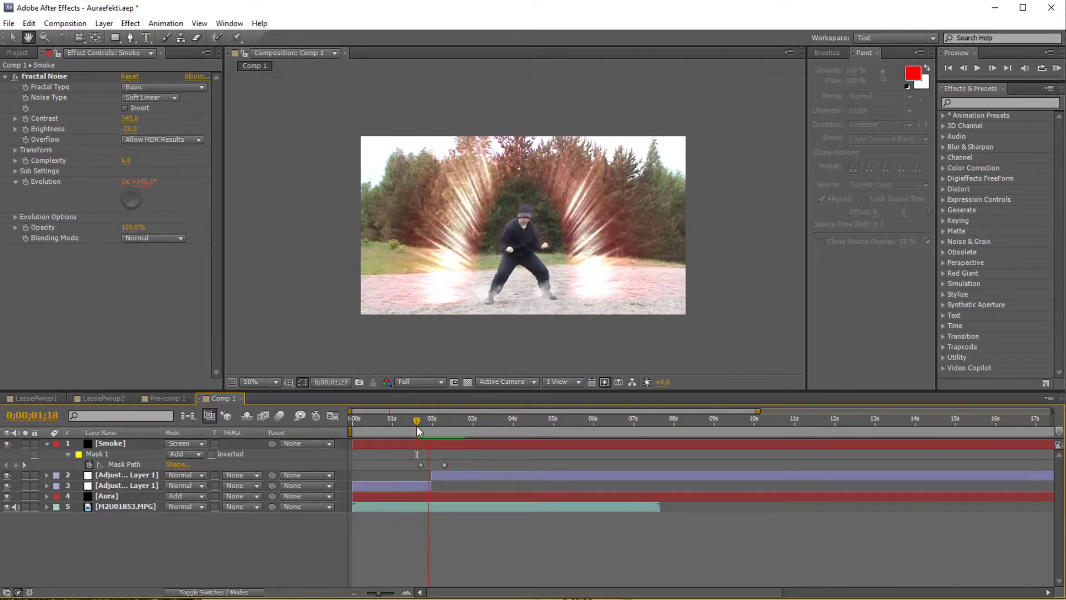
- Apply a Radial Blur effect to the Smoke layer and set its type to Zoom
left_click(438, 445)
right_click(438, 445)
mouse_move(533, 201)
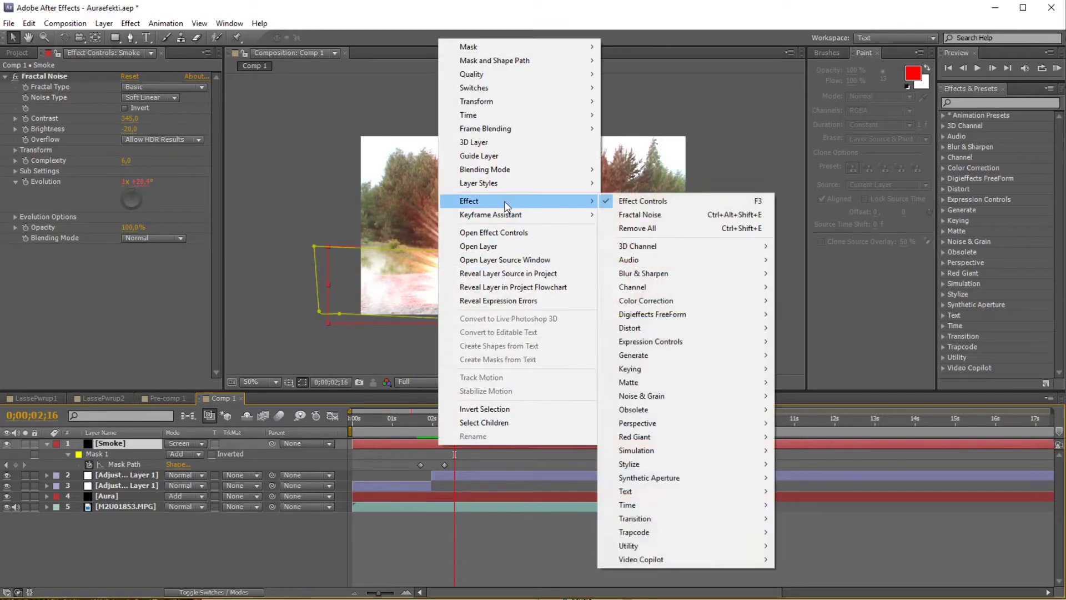
mouse_move(669, 278)
left_click(810, 422)
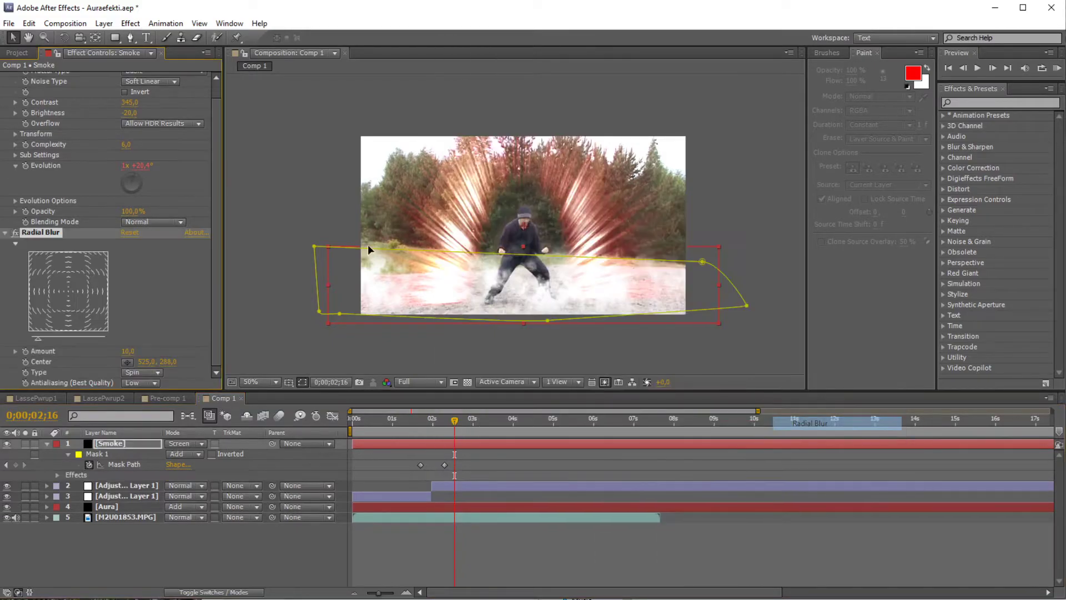
left_click(138, 373)
left_click(142, 393)
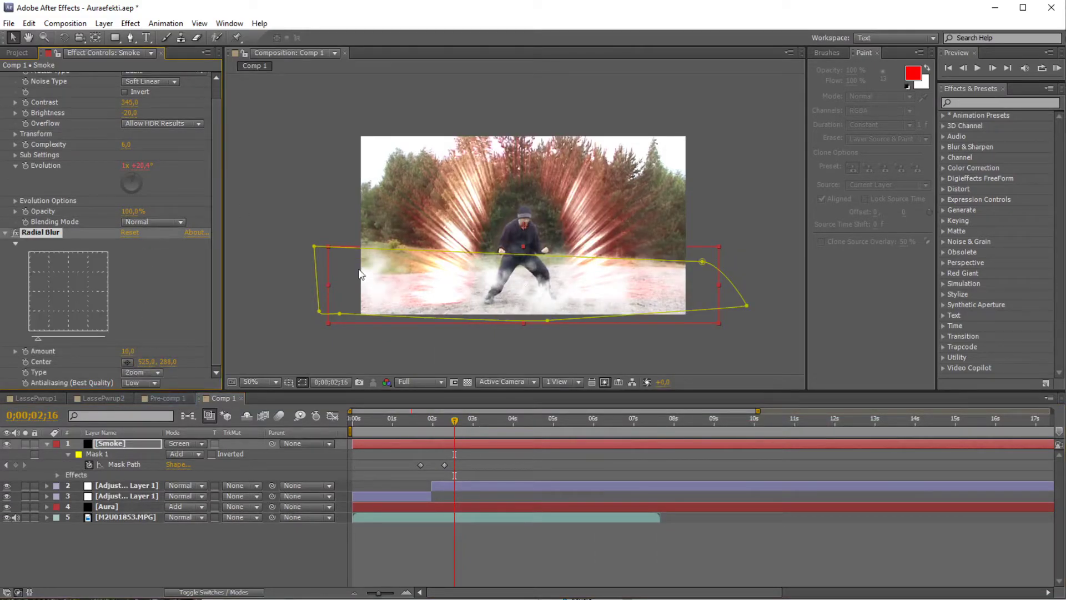
- Place the Radial Blur center between the man's feet at about 514.8, 478.4 and increase the blur amount
left_click_drag(63, 315, 70, 314)
left_click_drag(520, 302, 525, 305)
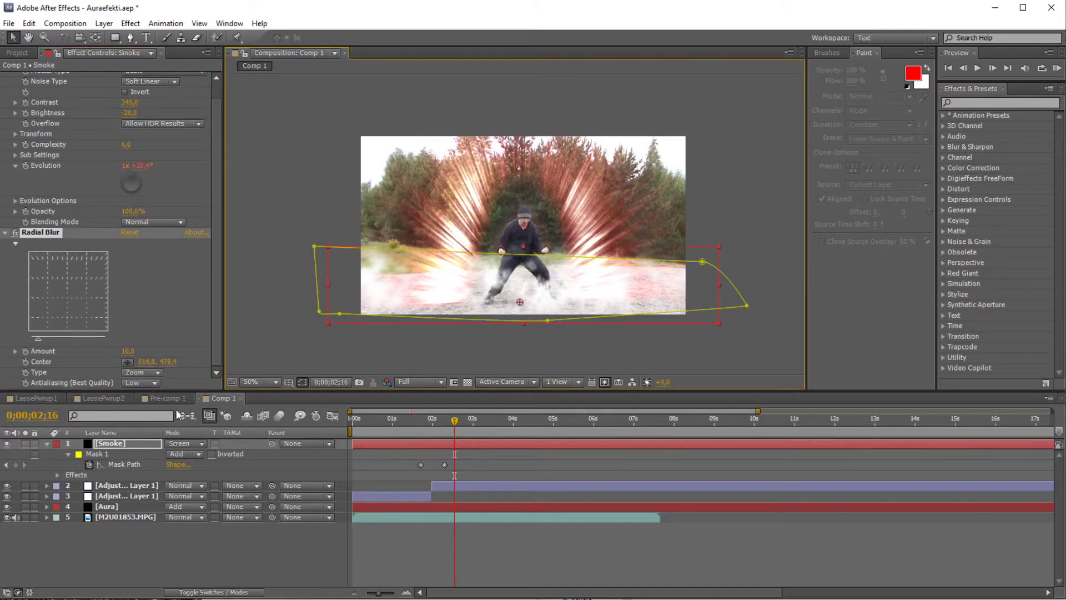
left_click_drag(128, 352, 132, 351)
left_click(518, 548)
- Preview the radially blurred smoke from 0;00;01;18 and examine it close up around the man's legs
key("space")
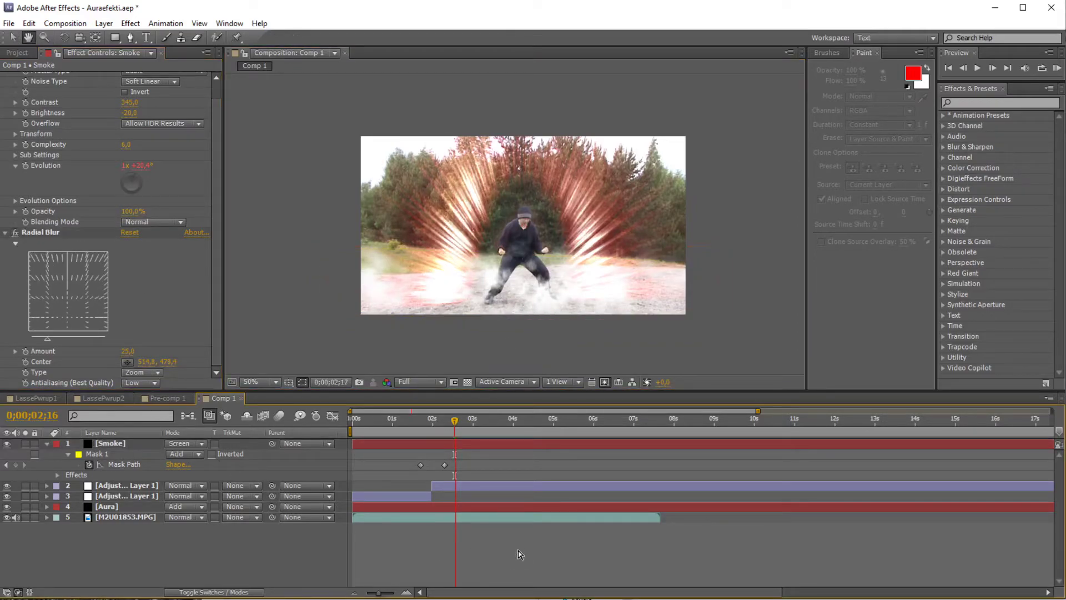
left_click_drag(438, 420, 417, 420)
key("space")
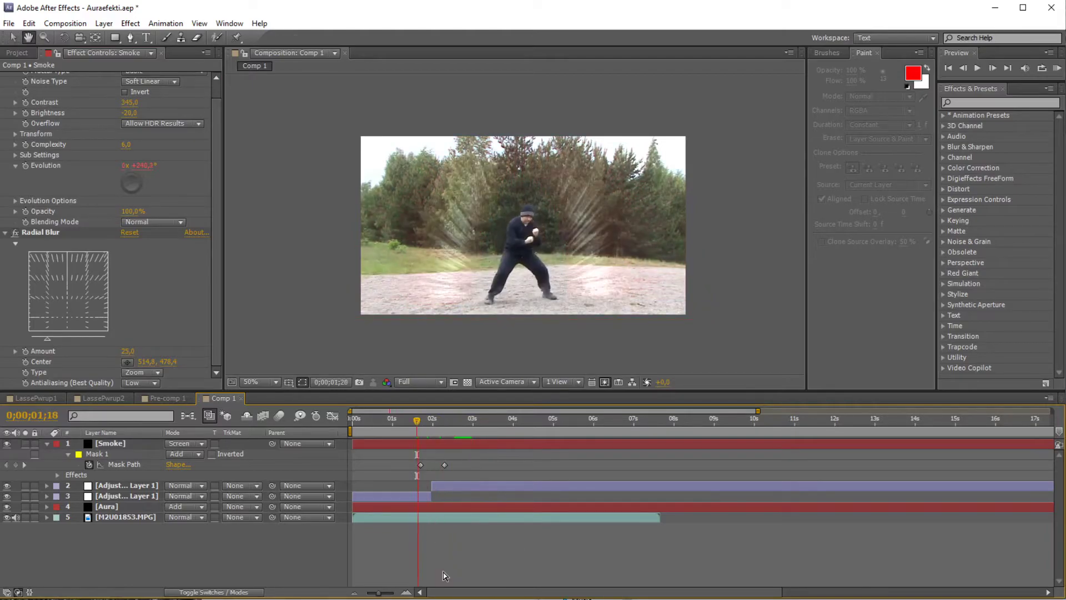
scroll(487, 344, "up", 2)
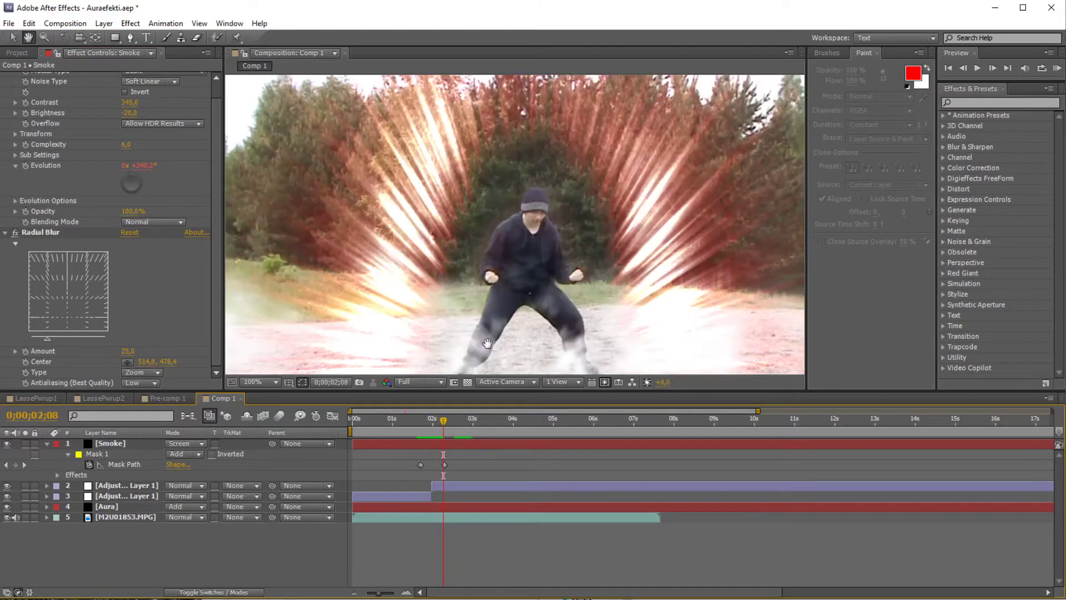
key("space")
scroll(478, 349, "down", 1)
- End the work area shortly before the 3-second mark and preview the effect from 0;00;01;18
left_click_drag(472, 421, 417, 425)
key("n")
key("space")
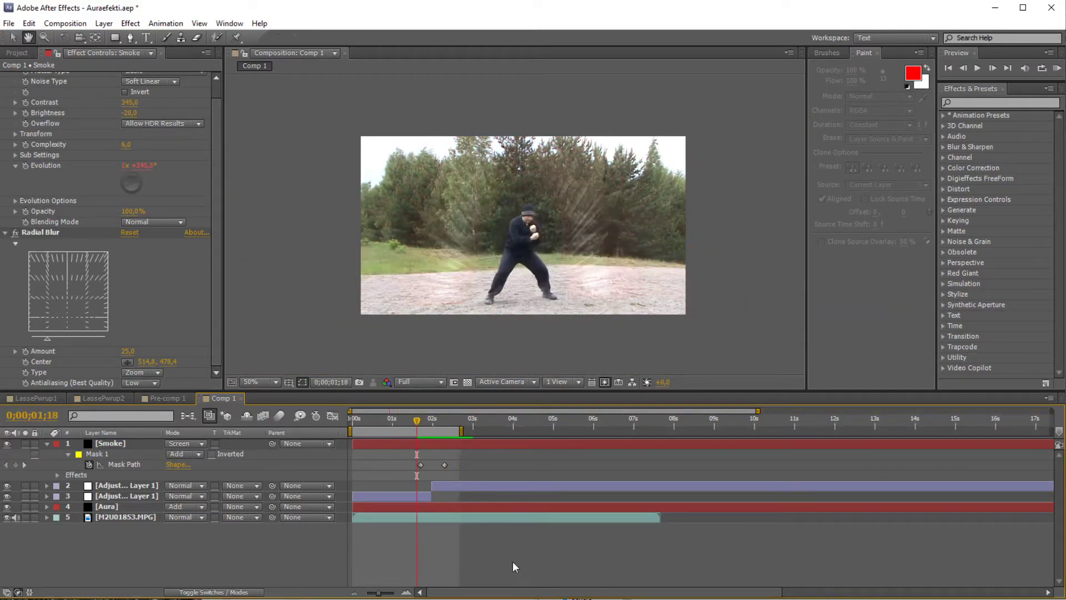
- Apply the Tint color-correction effect to the Smoke layer with the current time at 0;00;02;07
scroll(498, 312, "up", 1)
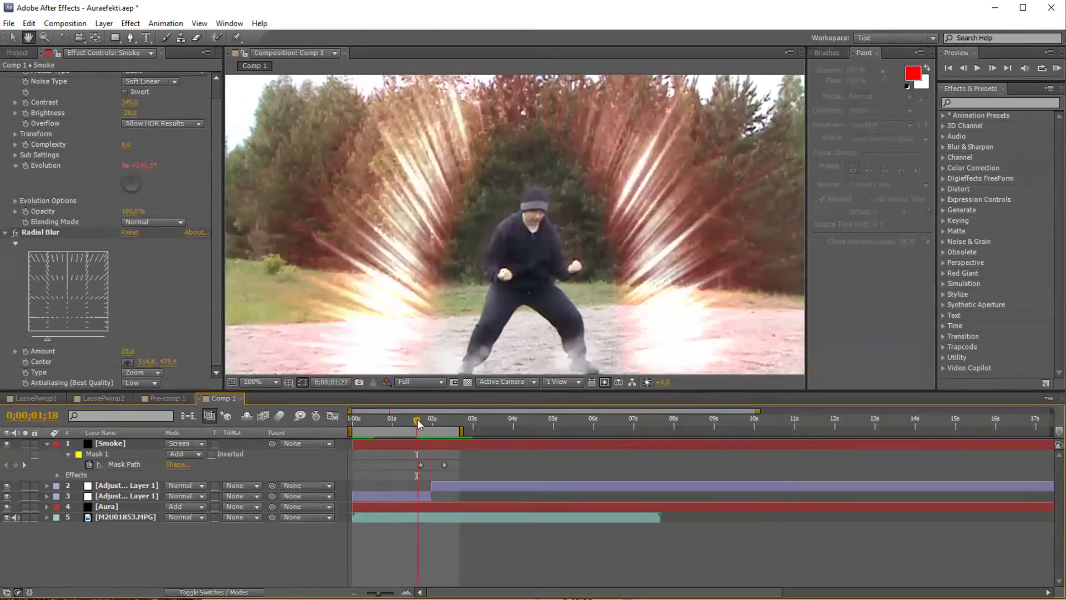
left_click(426, 446)
right_click(487, 457)
mouse_move(561, 204)
mouse_move(716, 311)
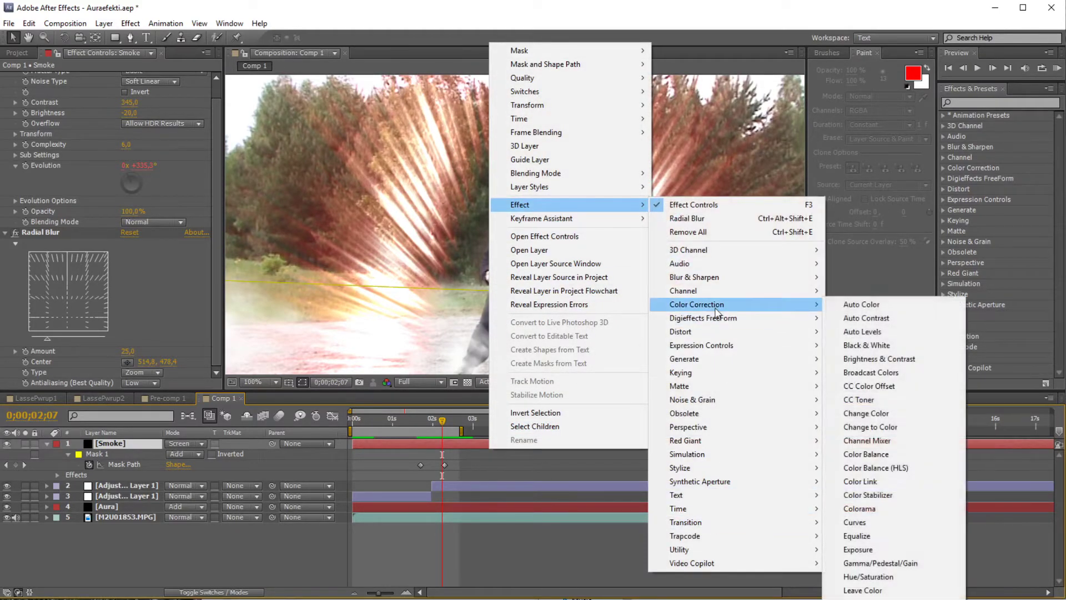
left_click(891, 513)
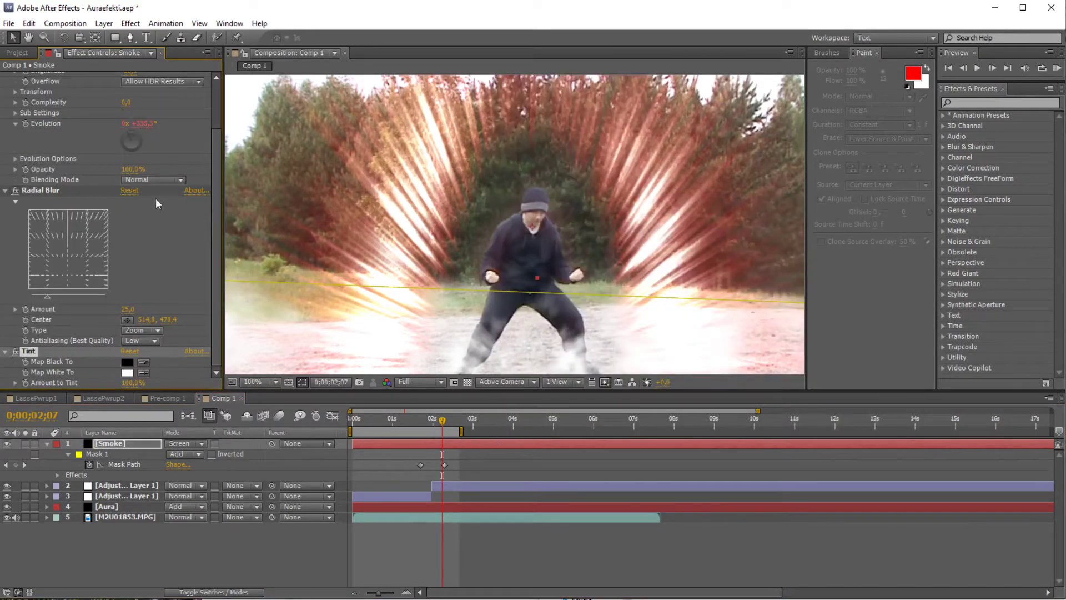
- Set the Tint effect's Map White To color to a muted brownish orange
left_click(127, 372)
left_click_drag(358, 515, 455, 578)
left_click(439, 579)
mouse_move(421, 546)
left_mouse_down()
mouse_move(398, 459)
mouse_move(360, 439)
left_mouse_up()
left_click_drag(443, 583, 442, 579)
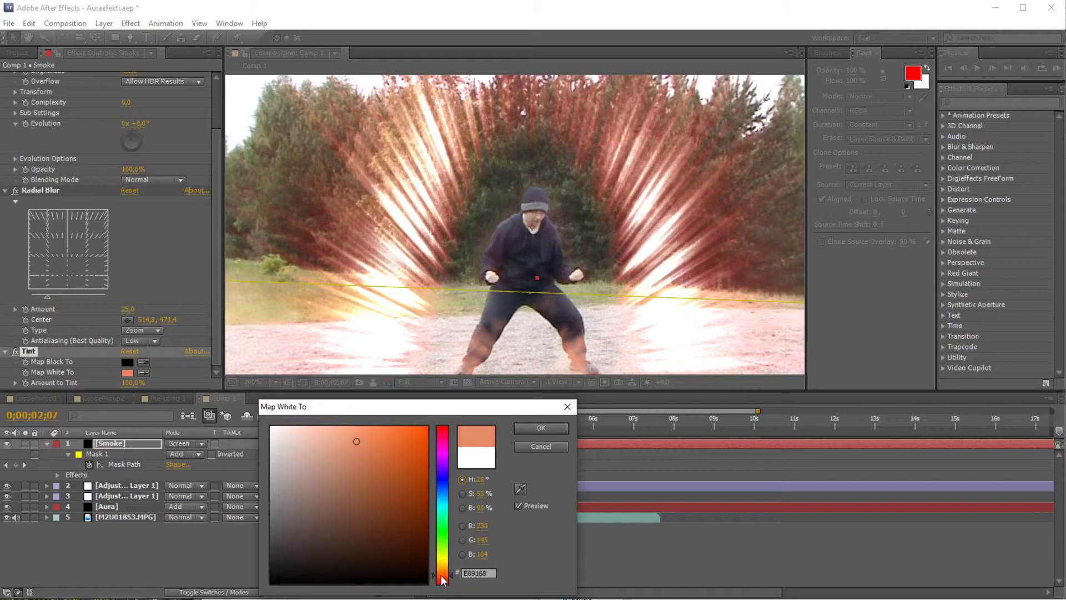
mouse_move(333, 451)
left_mouse_down()
mouse_move(323, 438)
mouse_move(329, 474)
left_mouse_up()
left_click(540, 428)
- Try the Normal and Color Dodge blending modes on the Smoke layer and return it to Screen
left_click(194, 443)
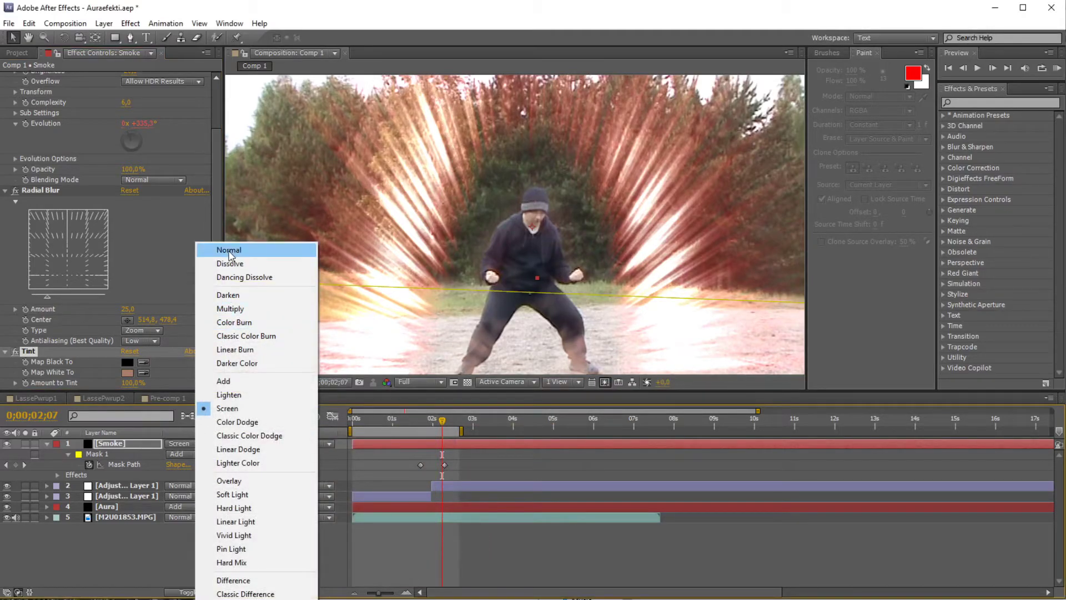
left_click(229, 251)
left_click(195, 443)
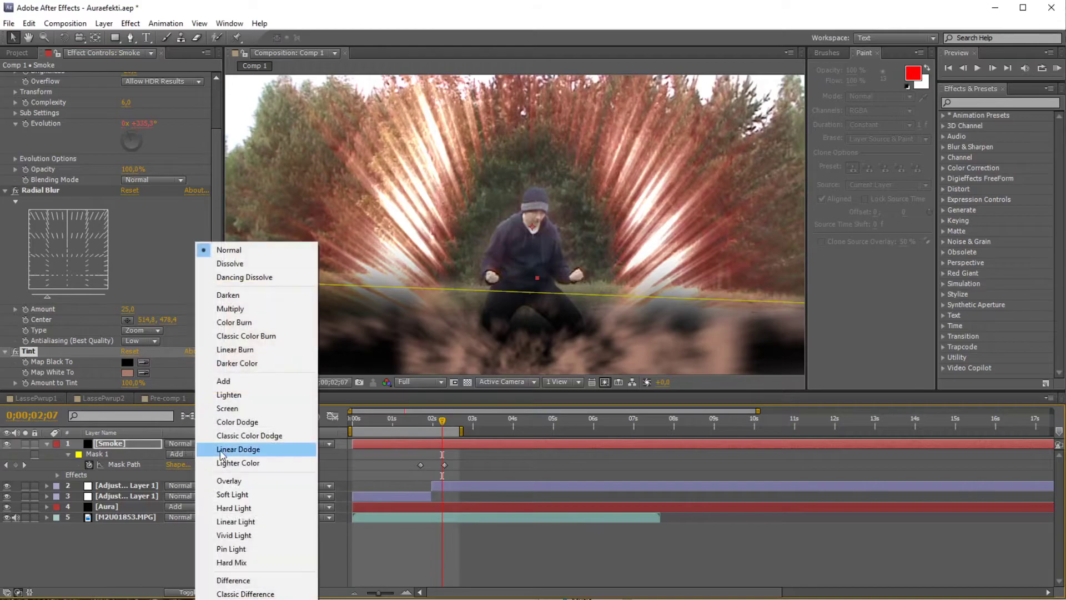
left_click(228, 423)
left_click(194, 443)
left_click(236, 409)
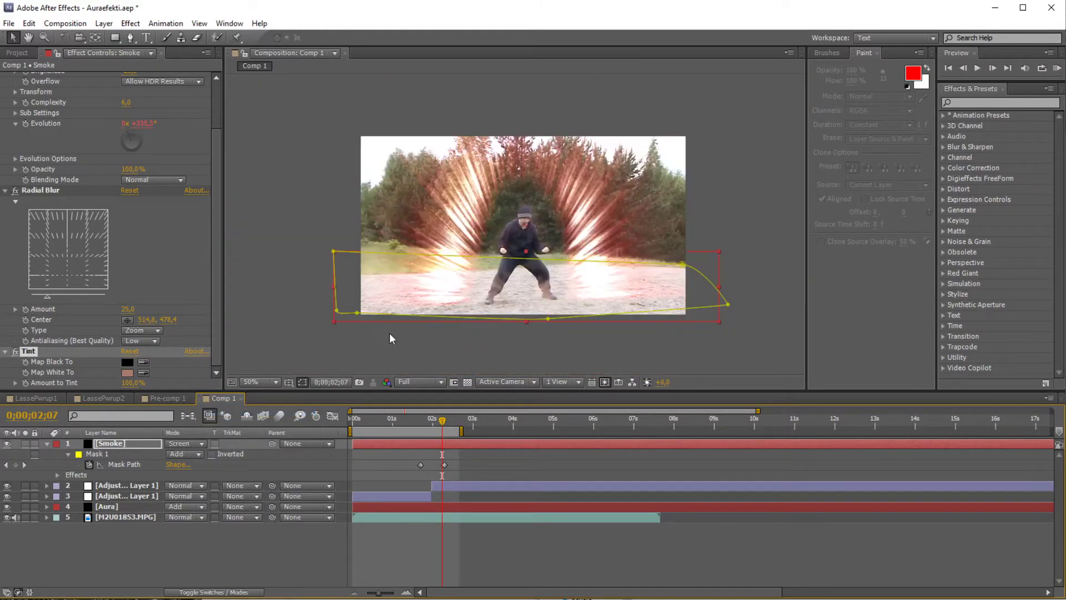
- Preview the tinted smoke from 0;00;02;07 with the whole frame in view
left_click(419, 575)
scroll(481, 368, "down", 1)
key("space")
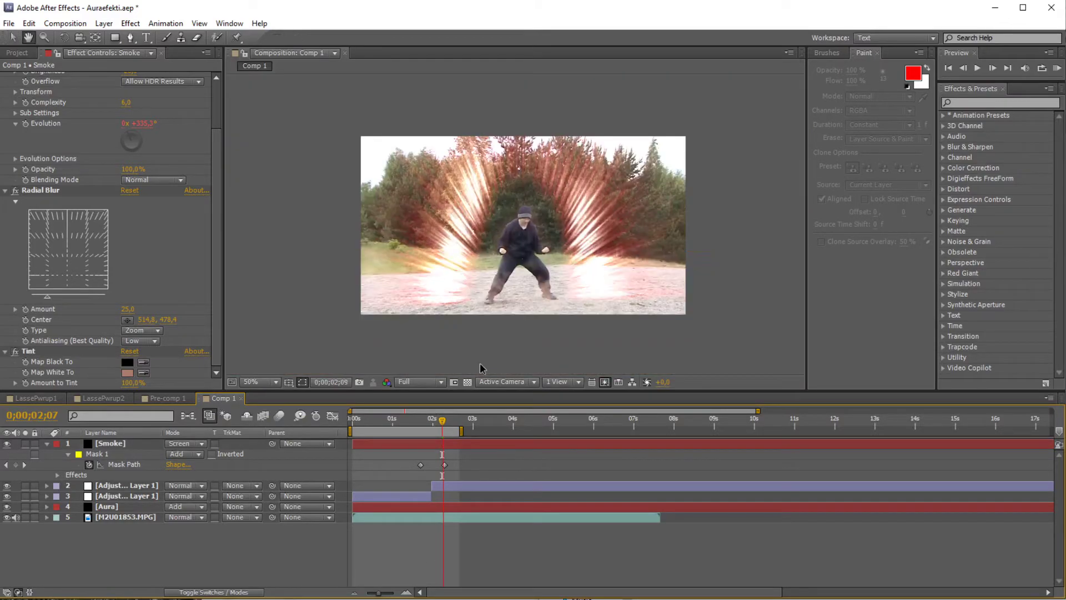
- Turn off the Smoke layer's Radial Blur effect and preview the unblurred smoke from 0;00;01;24 and a slightly earlier point
left_click(15, 190)
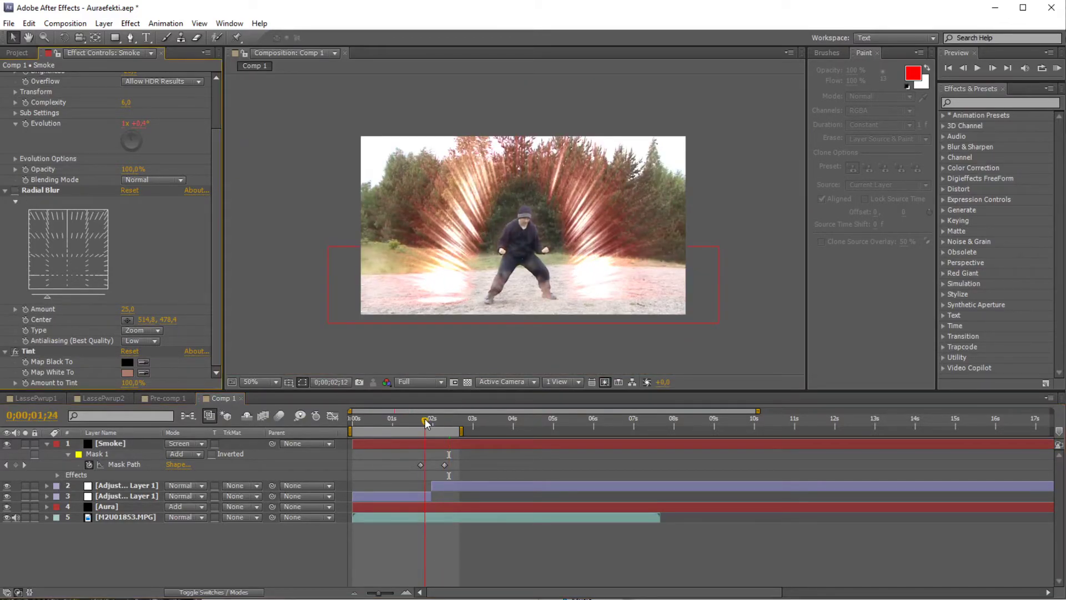
left_click(425, 423)
scroll(500, 310, "up", 2)
key("space")
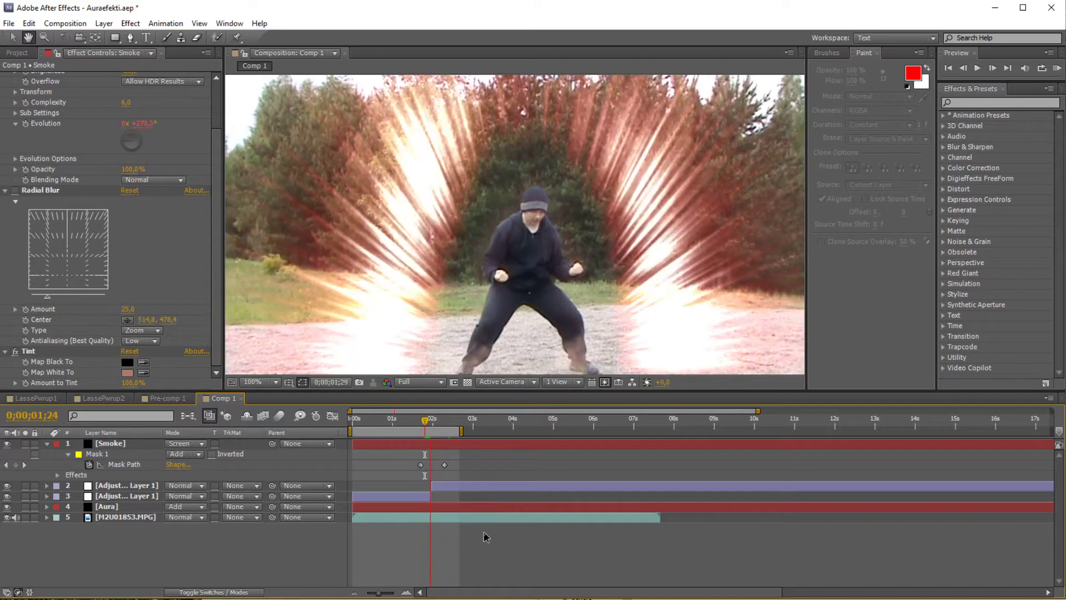
scroll(447, 290, "down", 2)
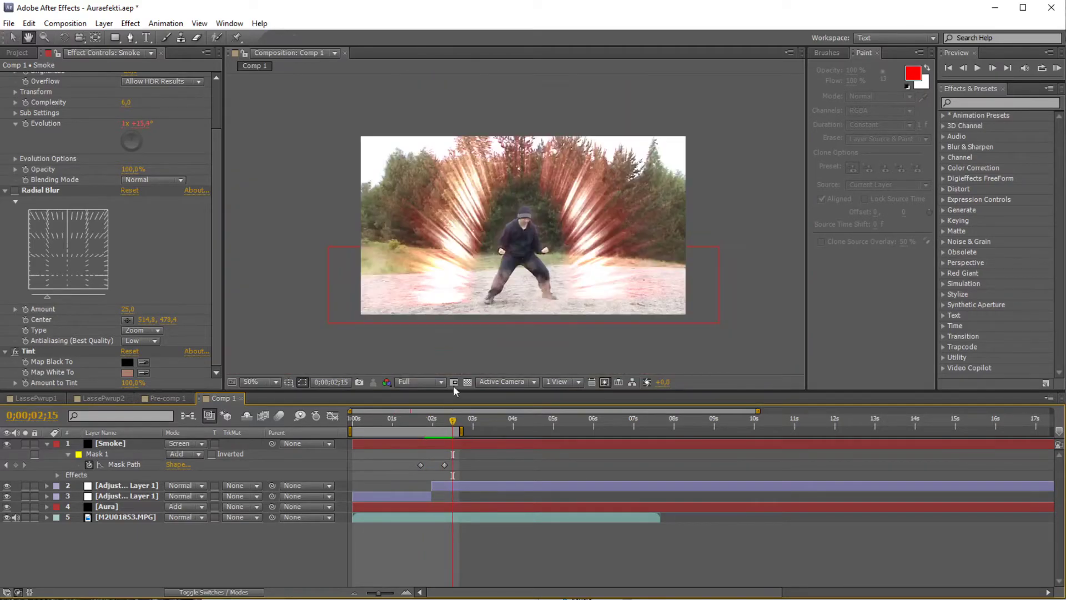
left_click(420, 423)
key("space")
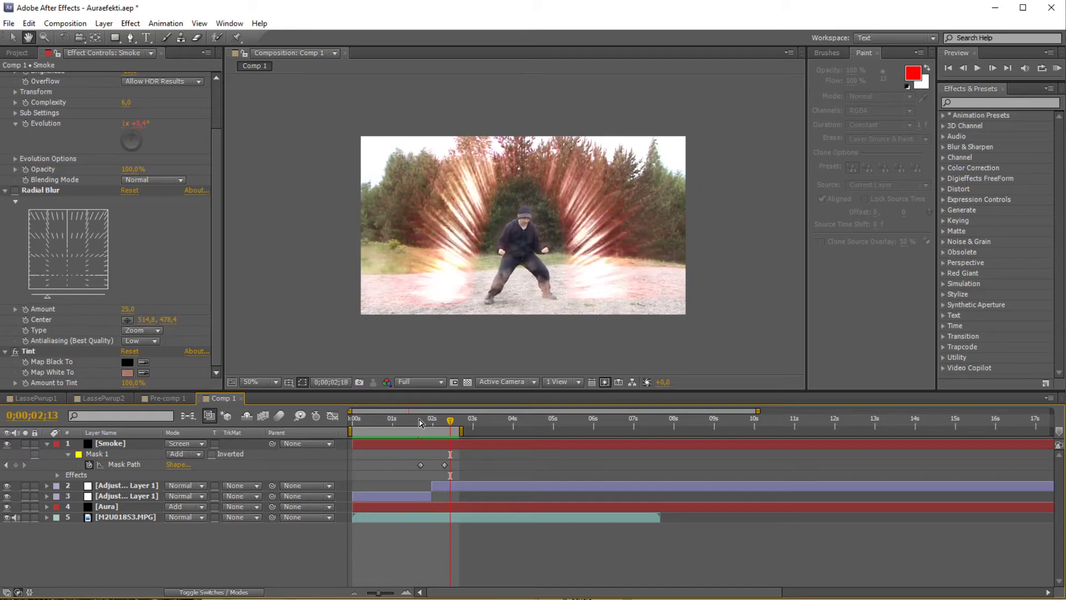
- Examine the unblurred smoke around 0;00;02;08 and briefly reveal the Scale property of all layers
left_click(436, 423)
left_click_drag(436, 423, 443, 423)
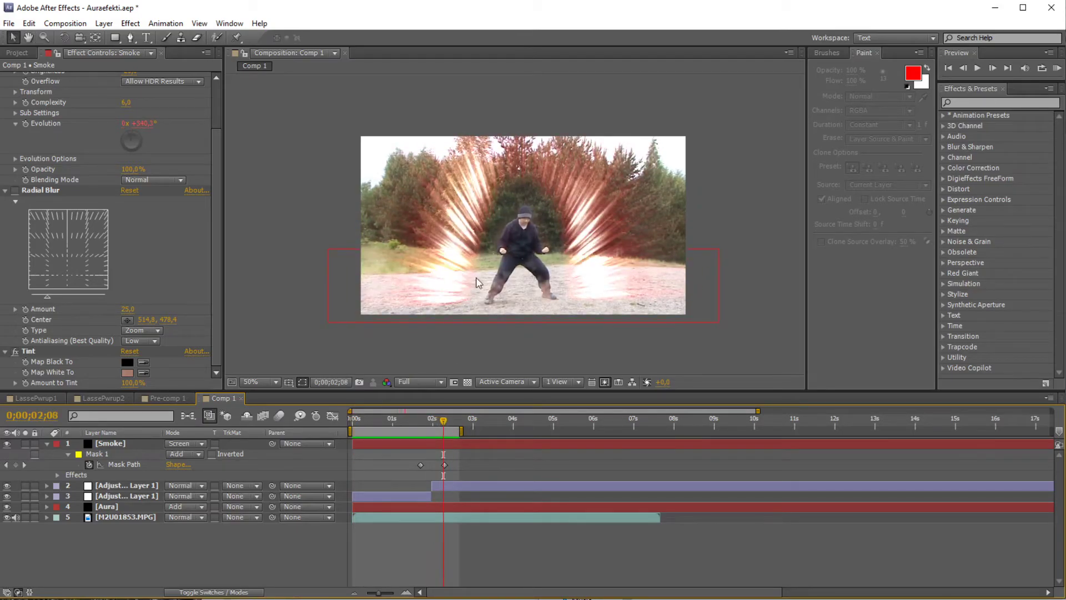
scroll(500, 343, "up", 1)
scroll(501, 343, "down", 1)
key("s")
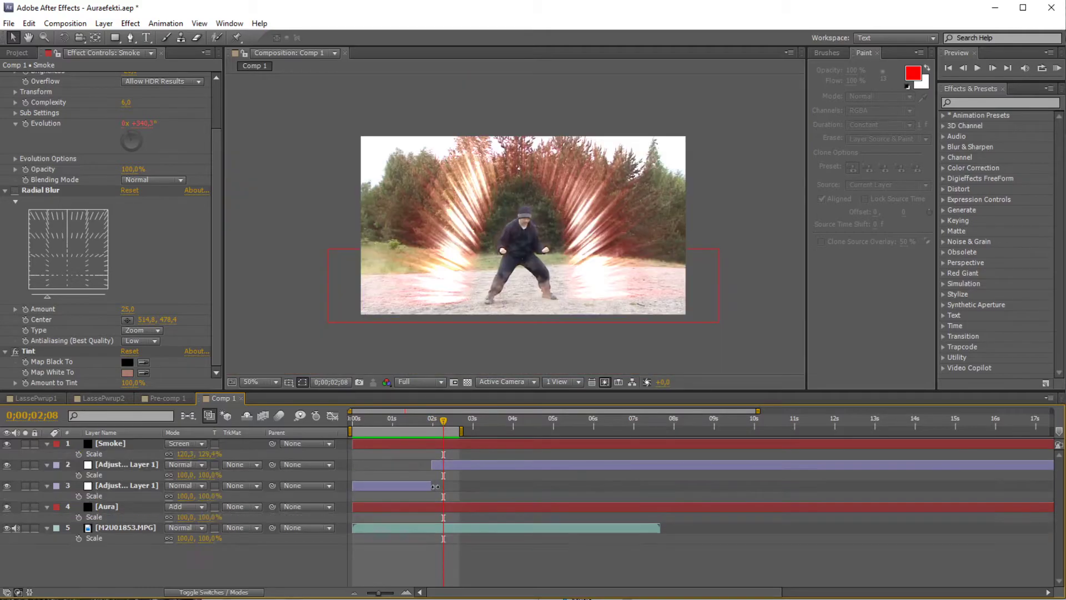
key("s")
left_click(431, 422)
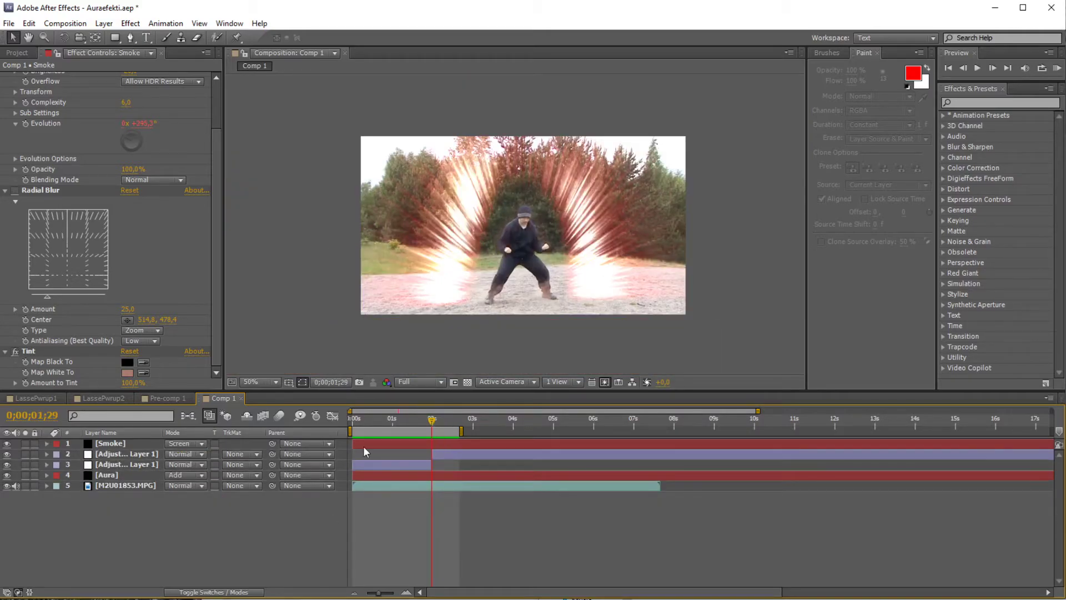
- Pre-compose all five layers into a new composition named Aura, moving all attributes into it
left_click(115, 485)
key("ctrl+a")
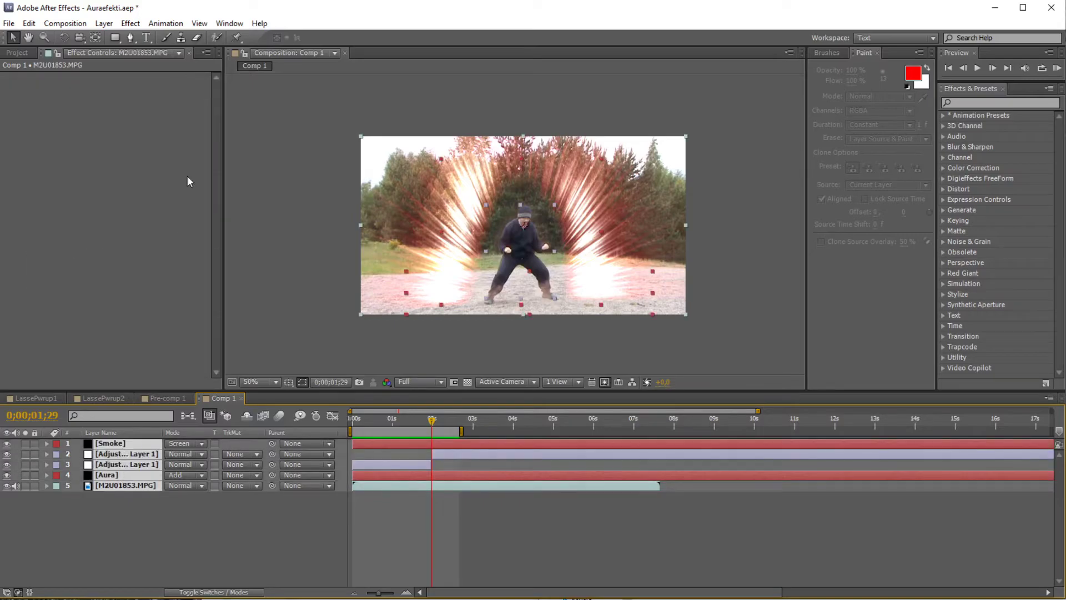
left_click(103, 23)
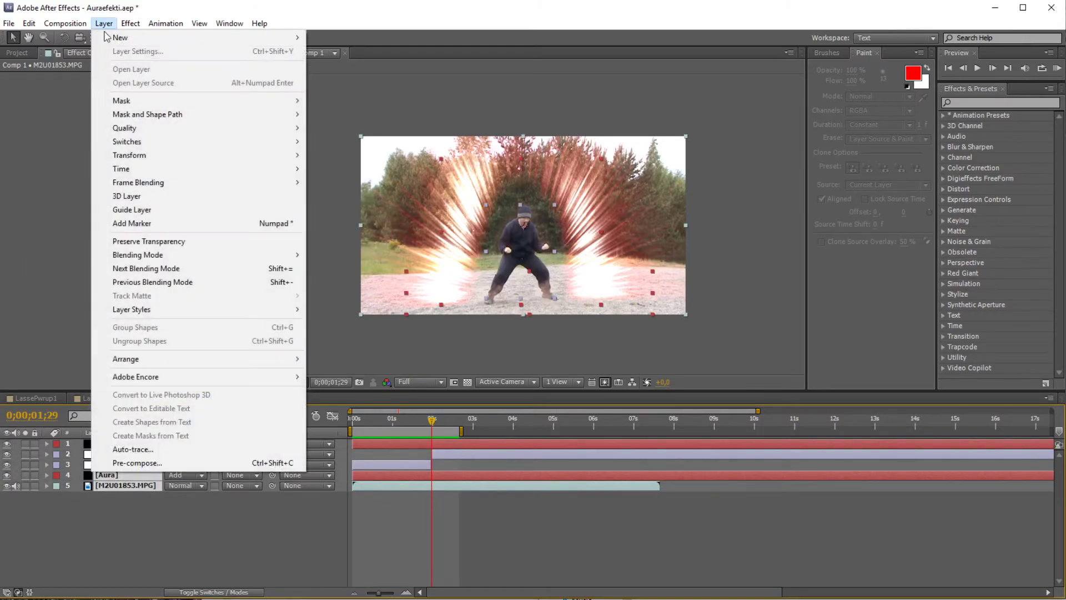
left_click(158, 466)
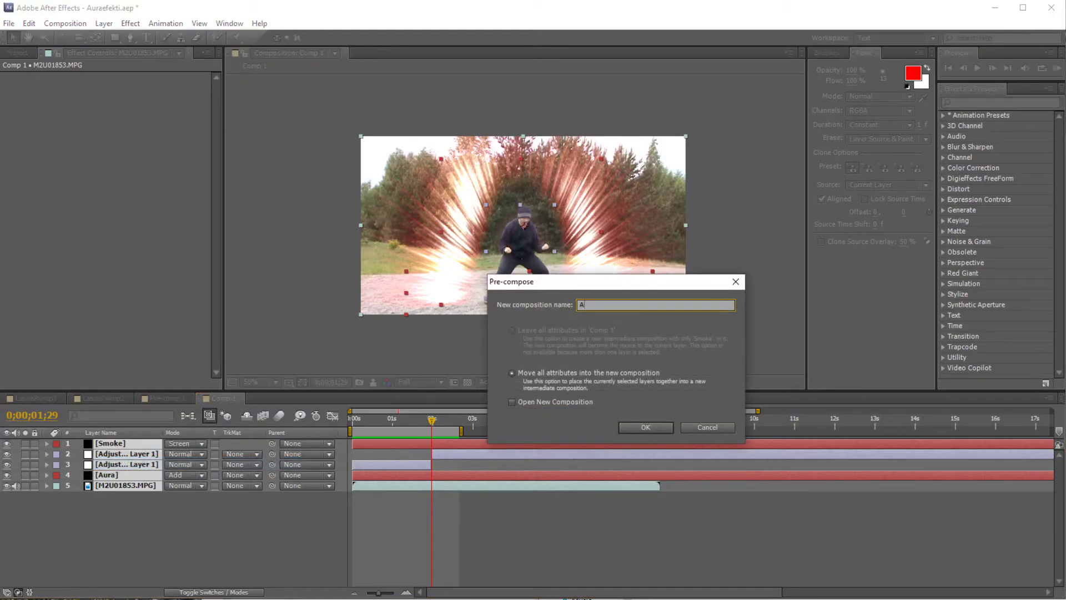
type("Aura")
key("Return")
- Add a Slider Control effect to the pre-composed Aura layer and keep its slider at 0
left_click_drag(395, 417, 414, 444)
left_click(414, 420)
right_click(415, 444)
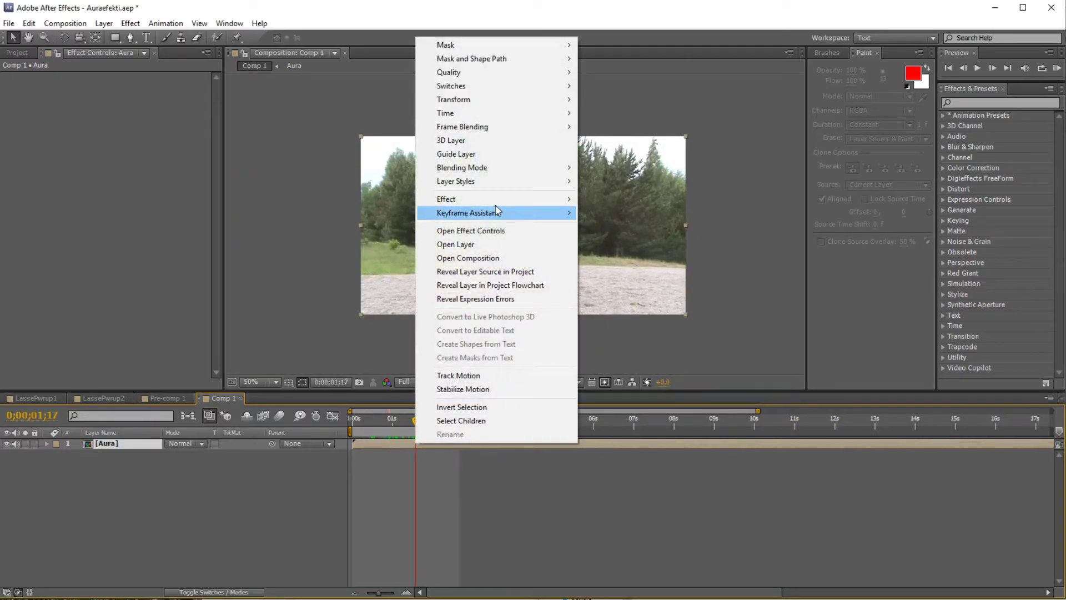
mouse_move(500, 200)
mouse_move(628, 510)
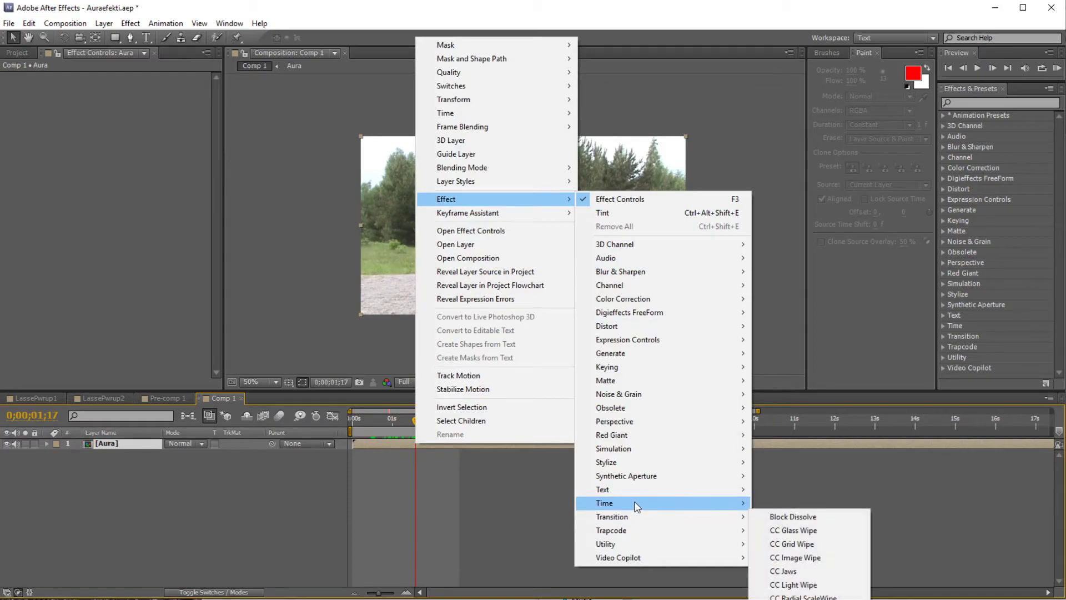
mouse_move(698, 344)
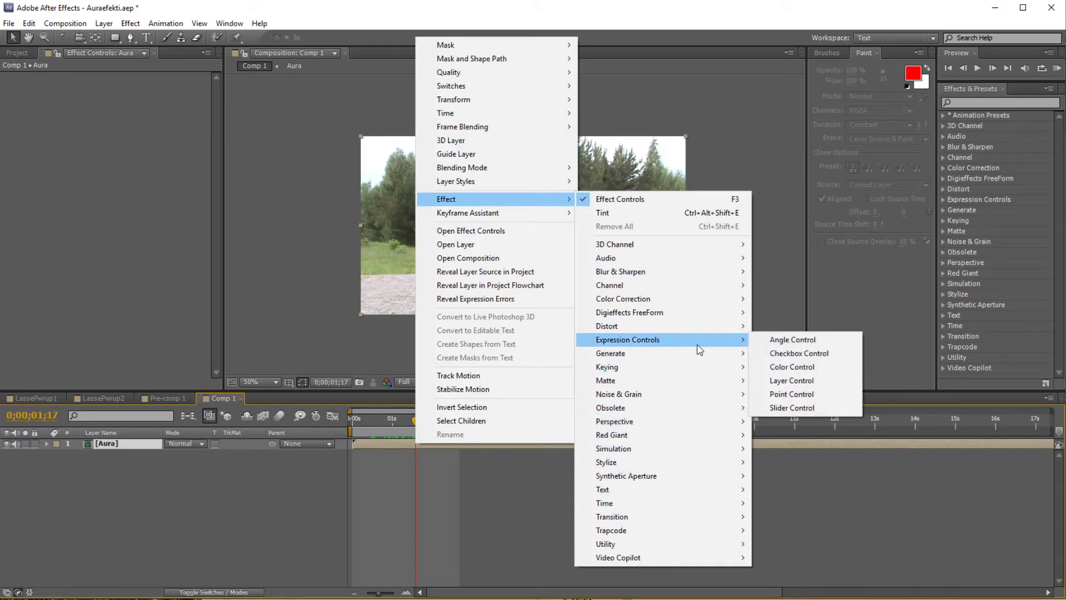
left_click(798, 410)
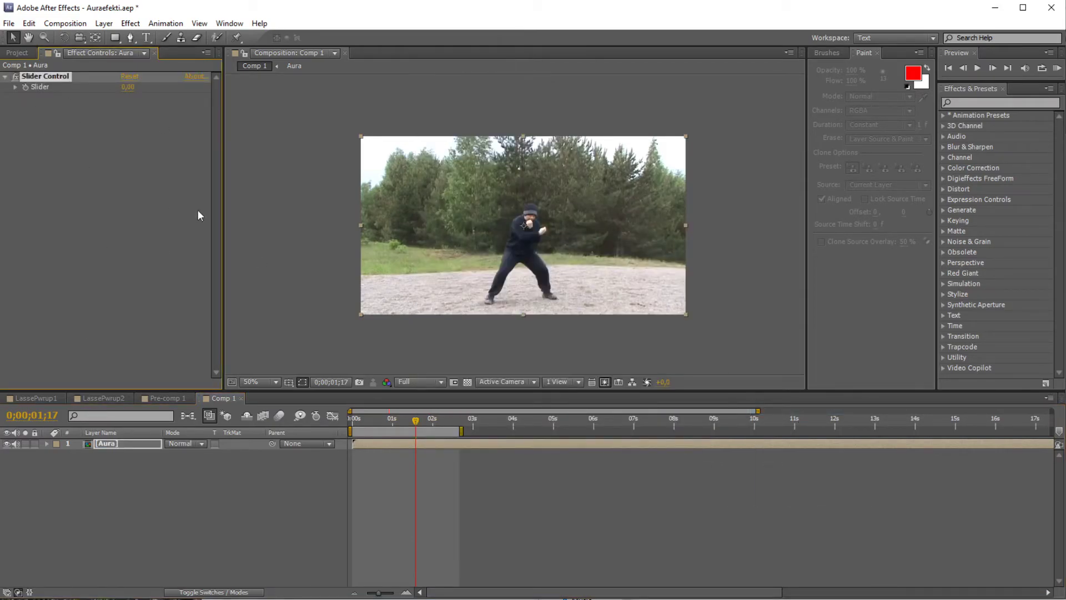
left_click_drag(127, 87, 206, 94)
key("Return")
- Give the Aura layer's Position the expression wiggle(6,effect("Slider Control")("Slider")), linking the amplitude to the slider
left_click(399, 425)
left_click(397, 443)
key("p")
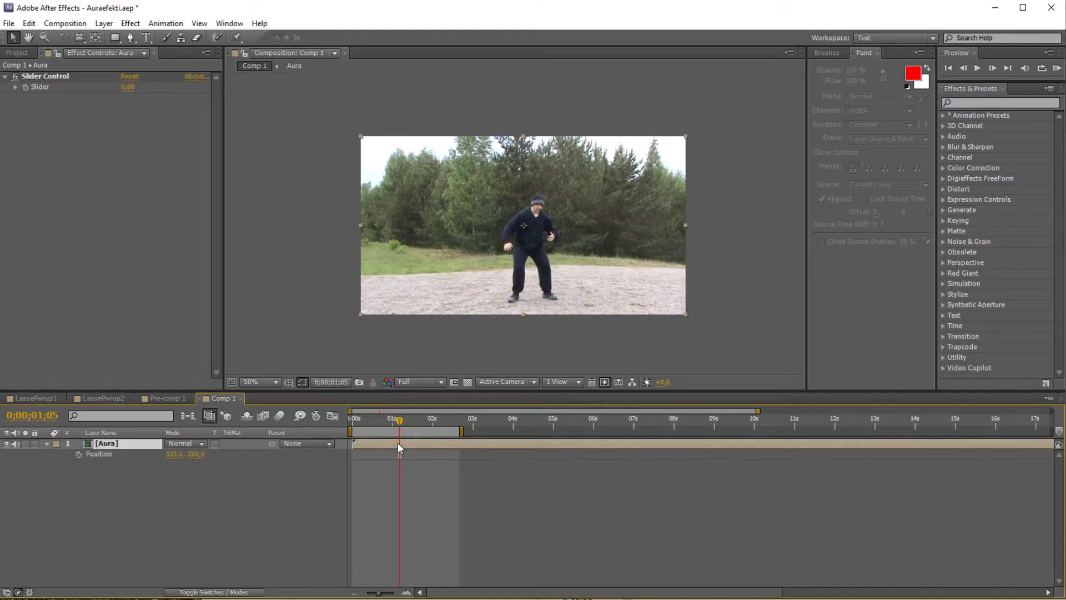
left_click(79, 454, "alt")
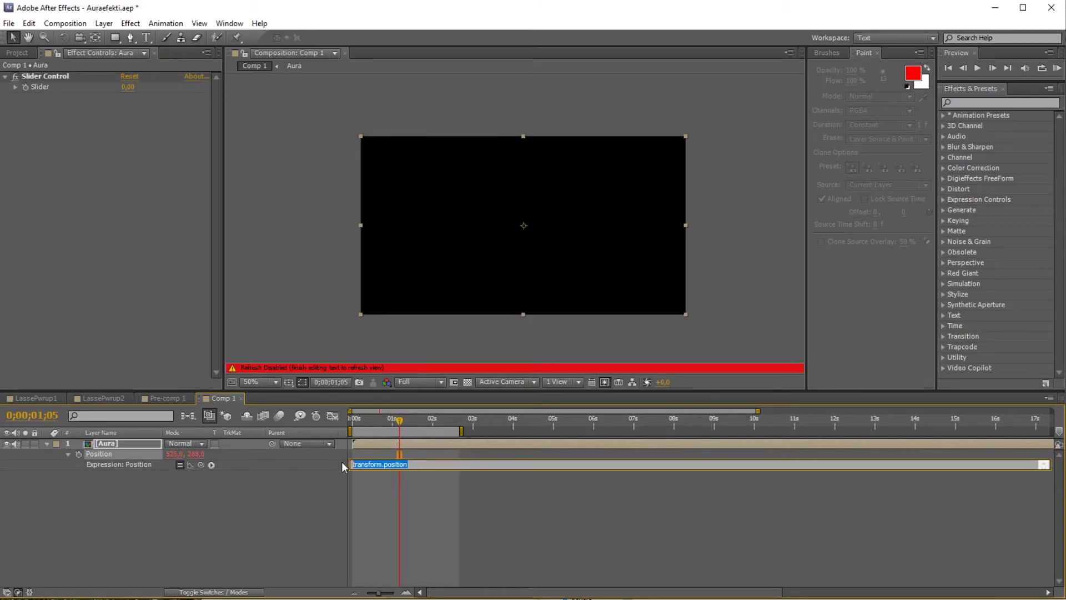
type("wiggle(6,")
left_click_drag(200, 465, 56, 91)
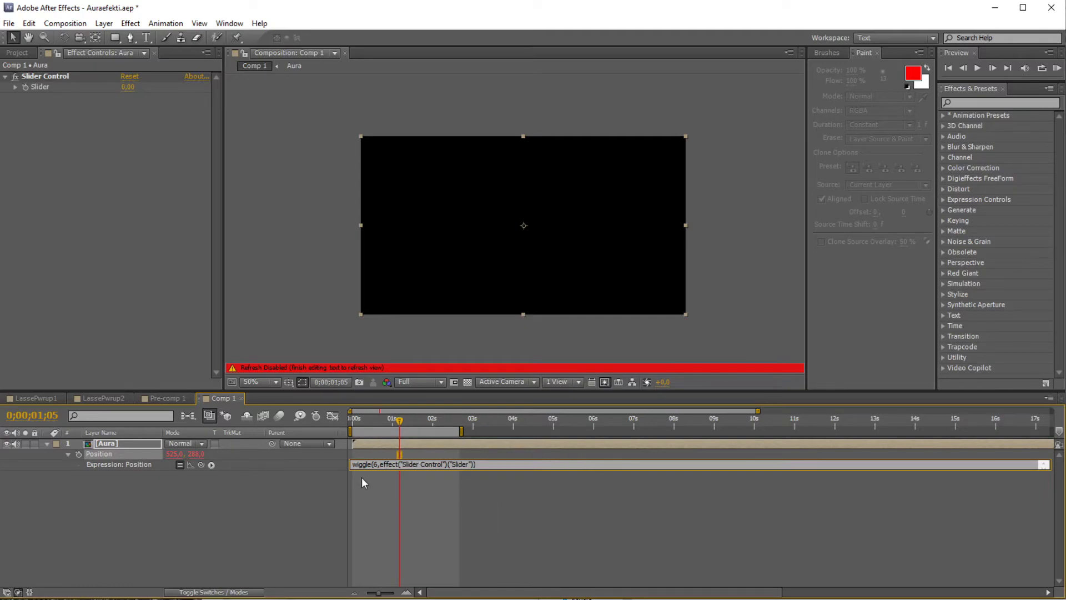
left_click_drag(381, 464, 476, 464)
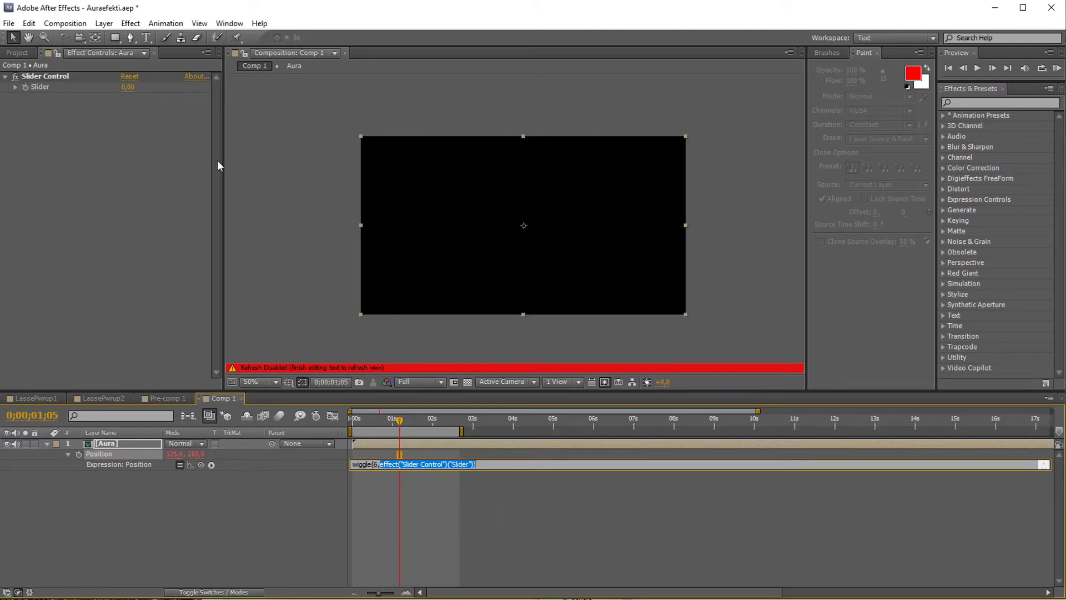
left_click(420, 537)
- Keyframe the Slider Control at 0 near 0;00;01;20 and at 15 at 0;00;02;01
left_click_drag(400, 420, 371, 424)
key("space")
left_click_drag(399, 422, 420, 426)
left_click(31, 93)
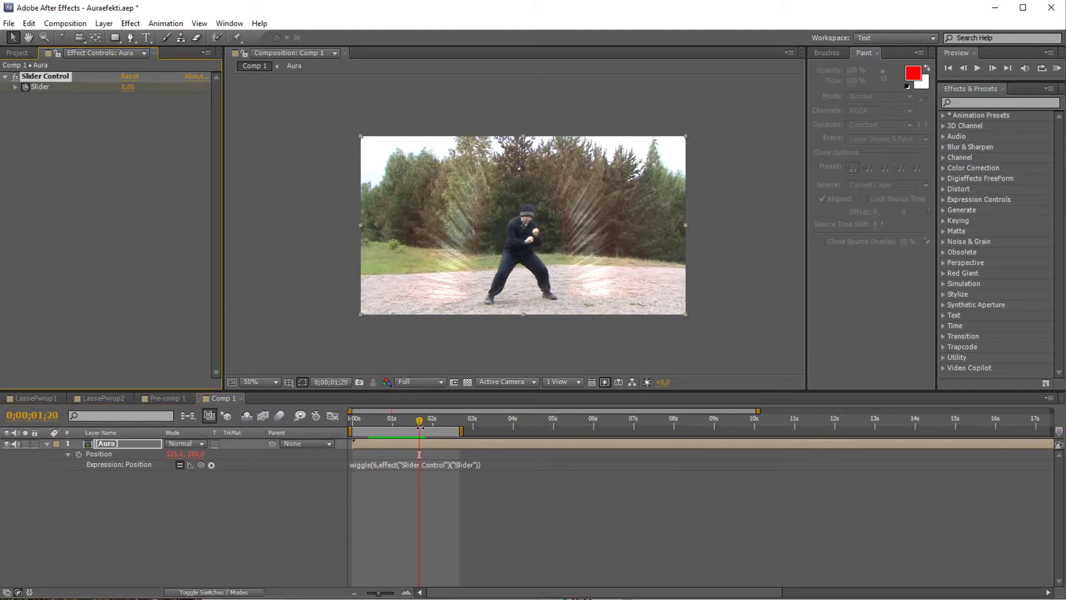
key("space")
left_click(128, 87)
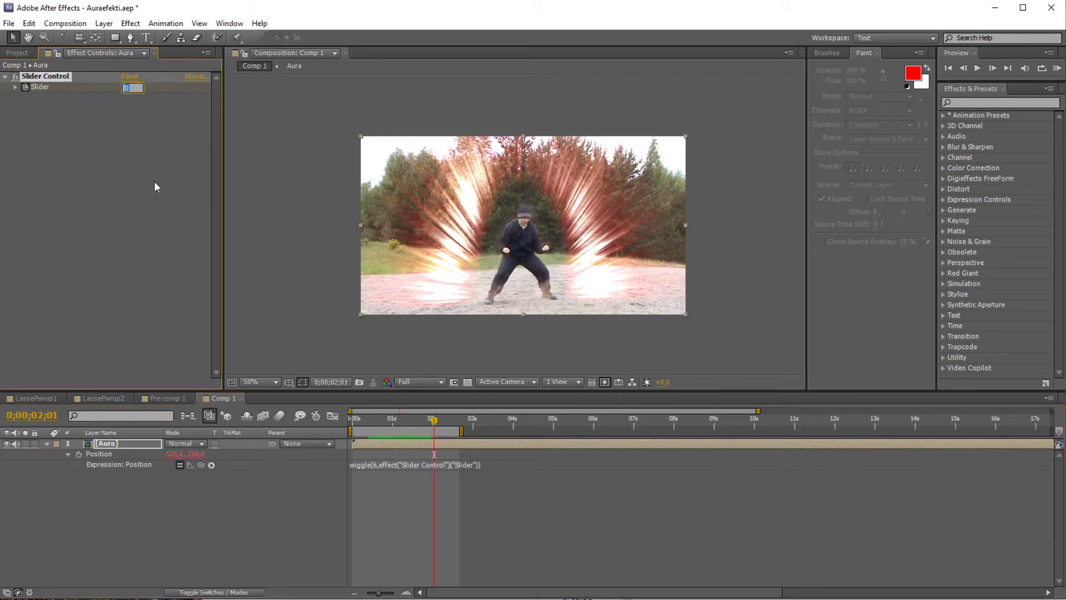
type("15")
key("Return")
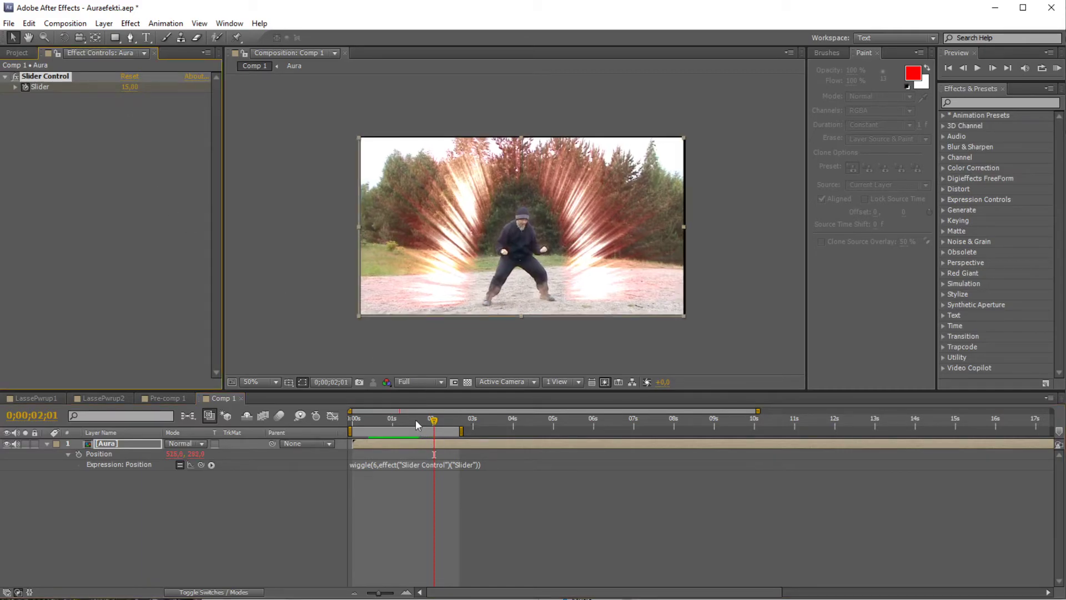
- Preview the camera shake from 0;00;01;16 and again from 0;00;01;13
left_click(415, 423)
left_click(441, 538)
key("space")
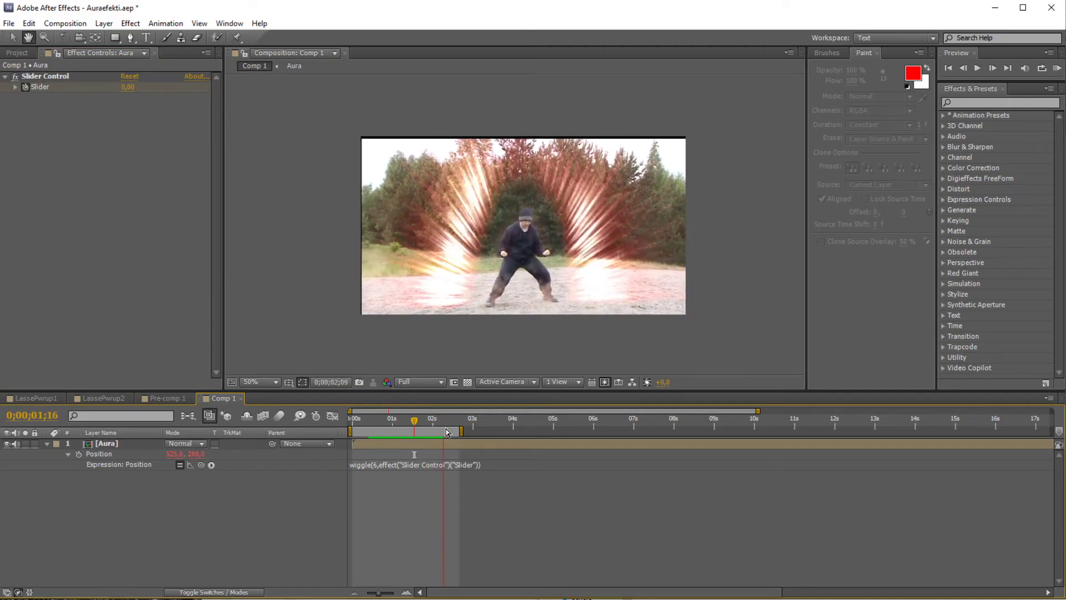
left_click(411, 421)
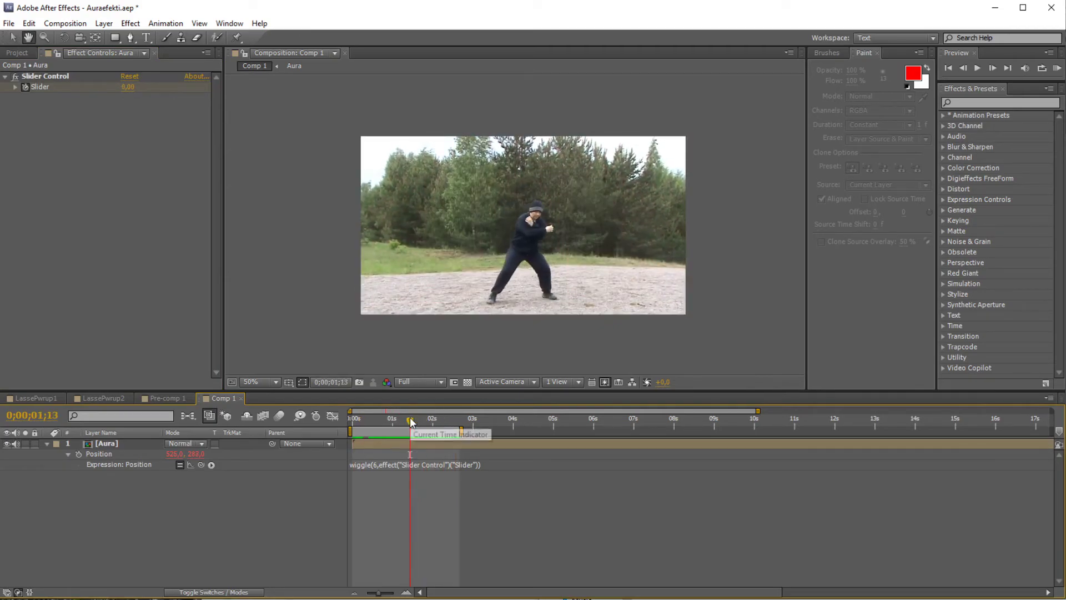
key("space")
- Change the wiggle frequency in the Aura layer's Position expression to 7
left_click(408, 463)
left_click(377, 463)
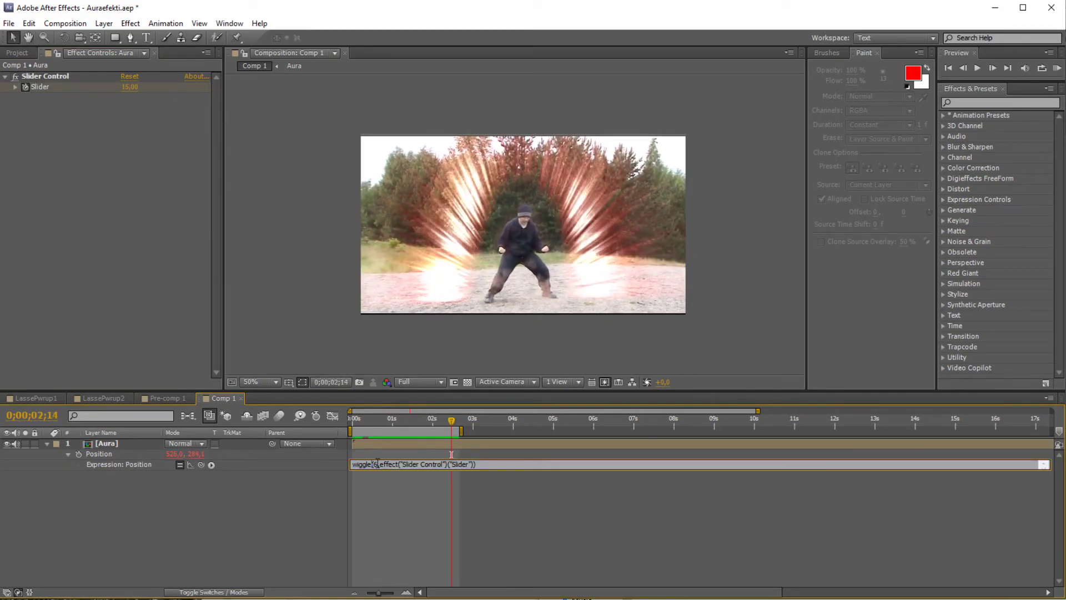
left_click(439, 523)
- Preview the faster shake from 0;00;01;26 and 0;00;01;08, and replay it from before the aura at 100% magnification
left_click(430, 422)
key("space")
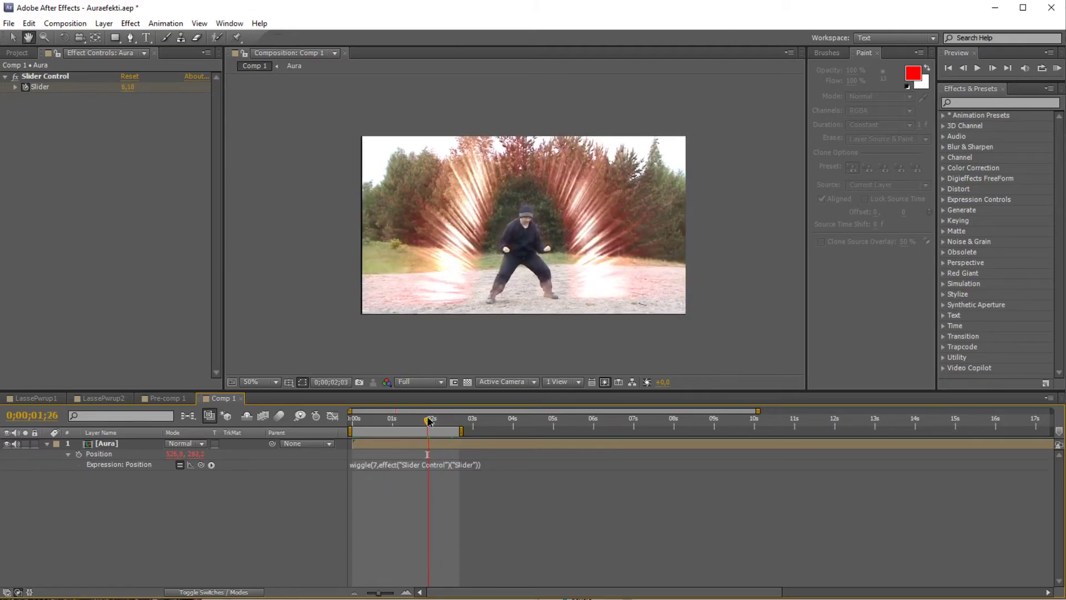
left_click(404, 419)
key("space")
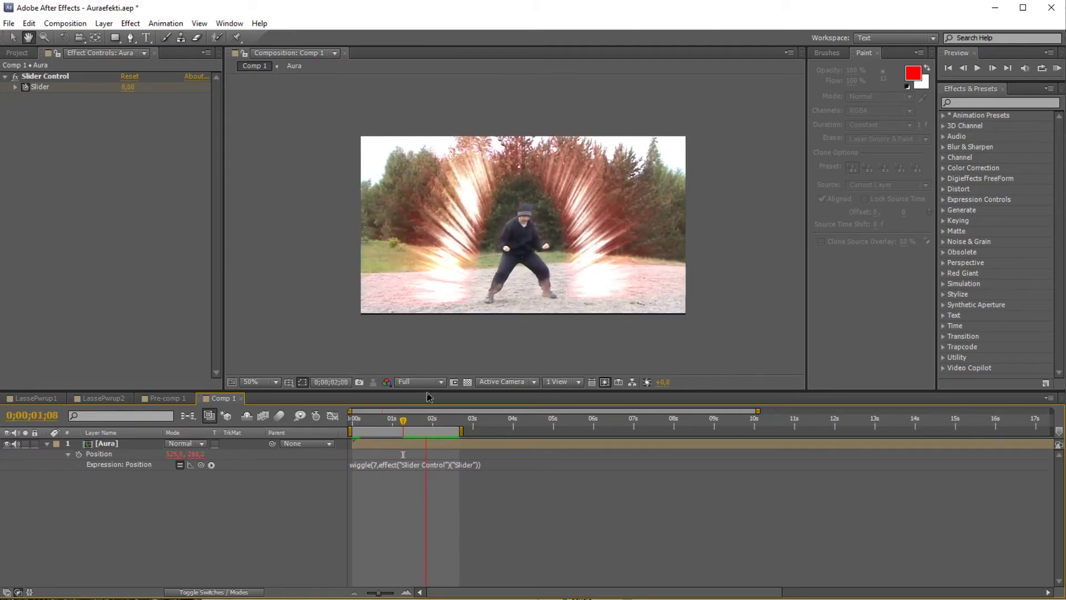
scroll(678, 311, "up", 1)
key("space")
key("space")
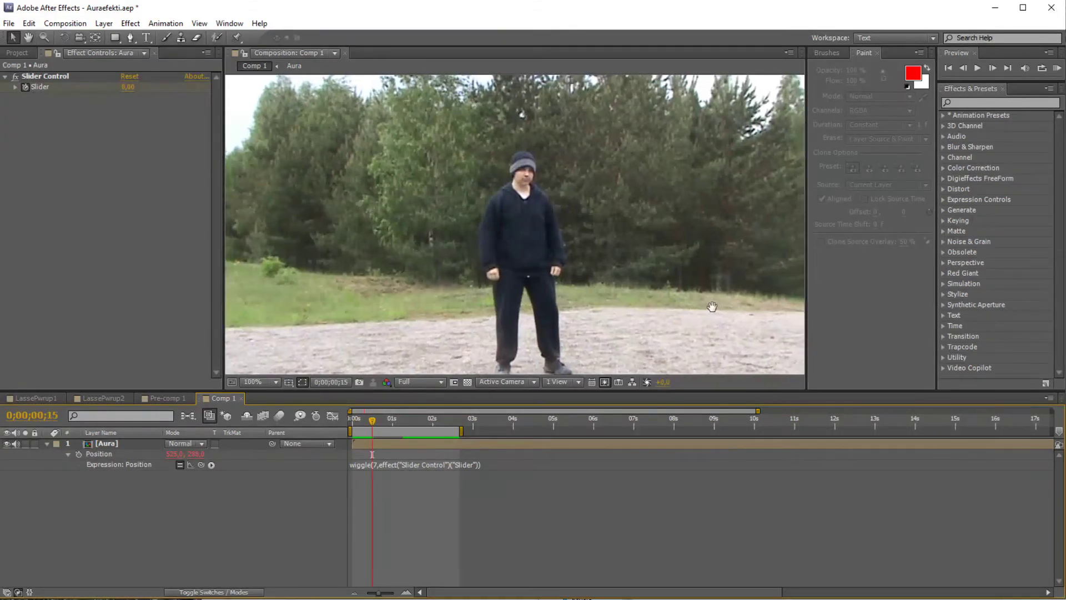
- Apply the Motion Tile effect to the Aura layer in Comp 1
left_click_drag(714, 305, 562, 287)
key("space")
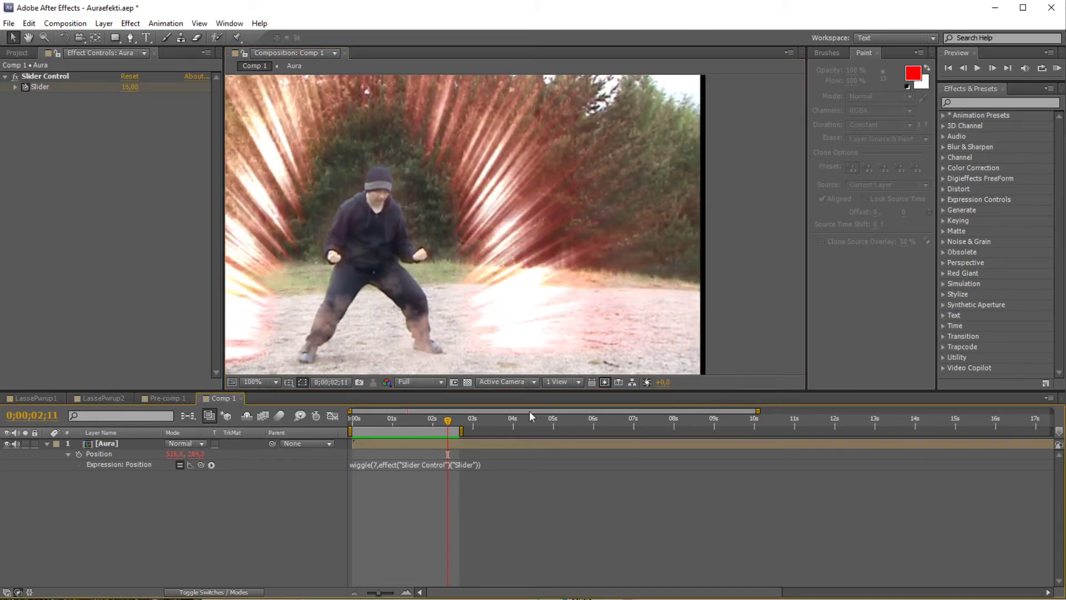
left_click(104, 23)
left_click(87, 434)
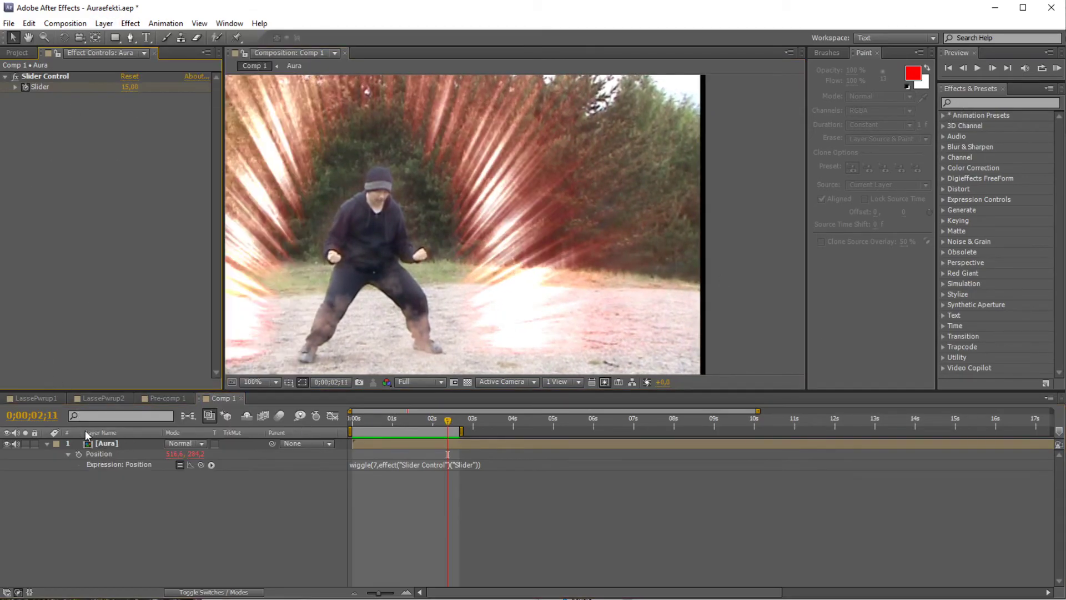
left_click(97, 443)
left_click(104, 23)
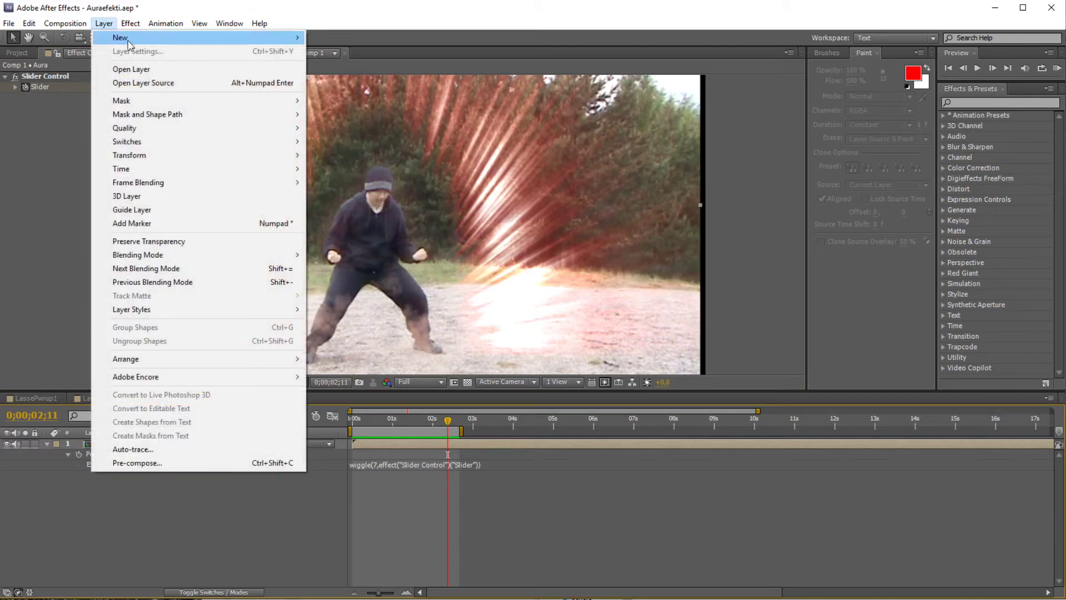
mouse_move(130, 17)
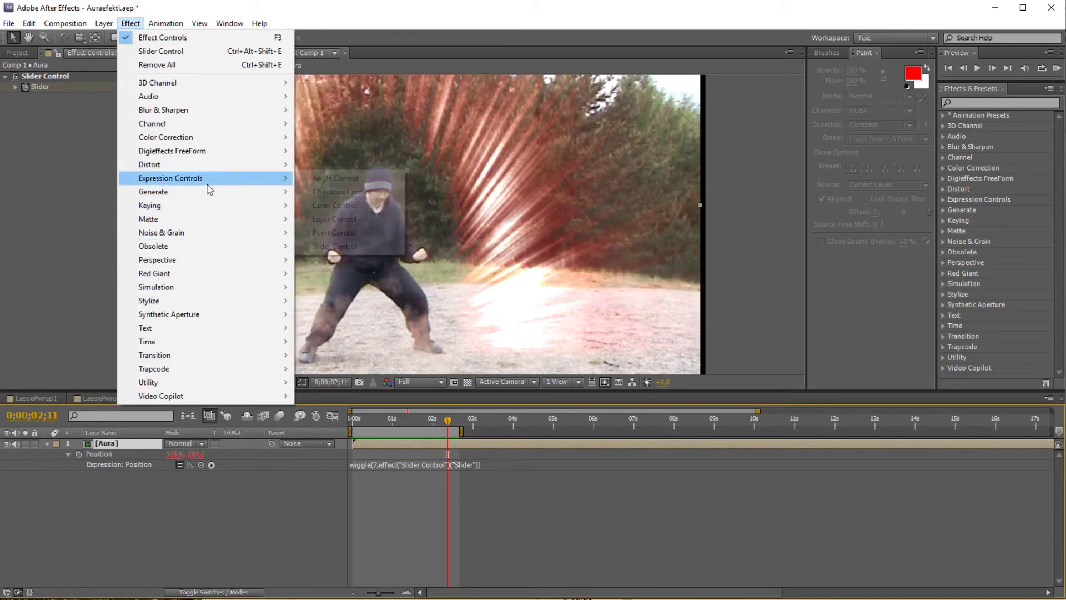
mouse_move(200, 302)
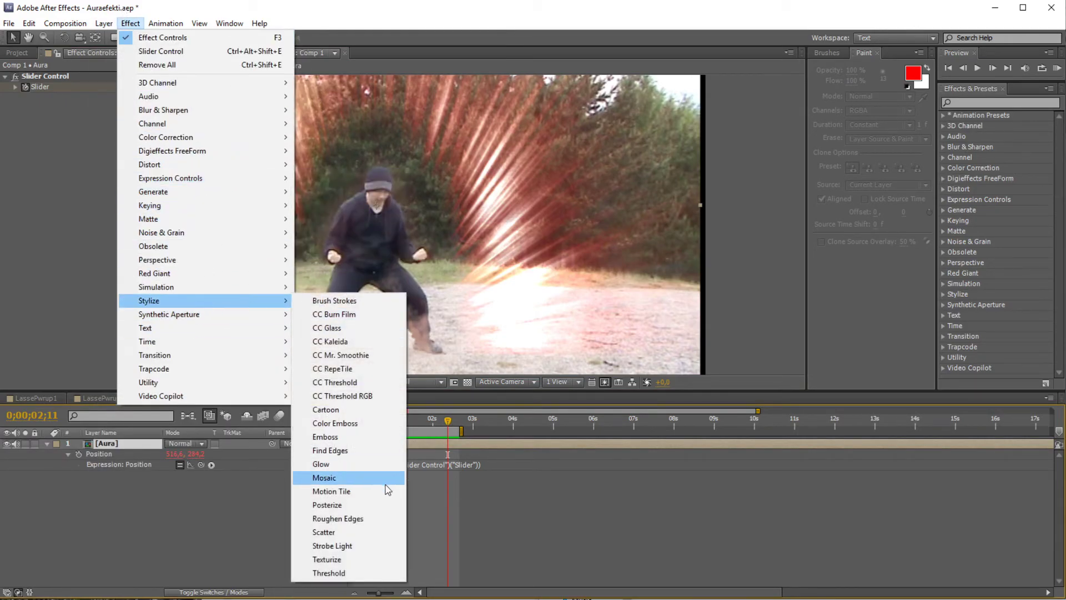
left_click(387, 490)
- Turn on Mirror Edges in Motion Tile and set both Output Width and Output Height to 125
left_click(124, 162)
left_click(127, 140)
type("125")
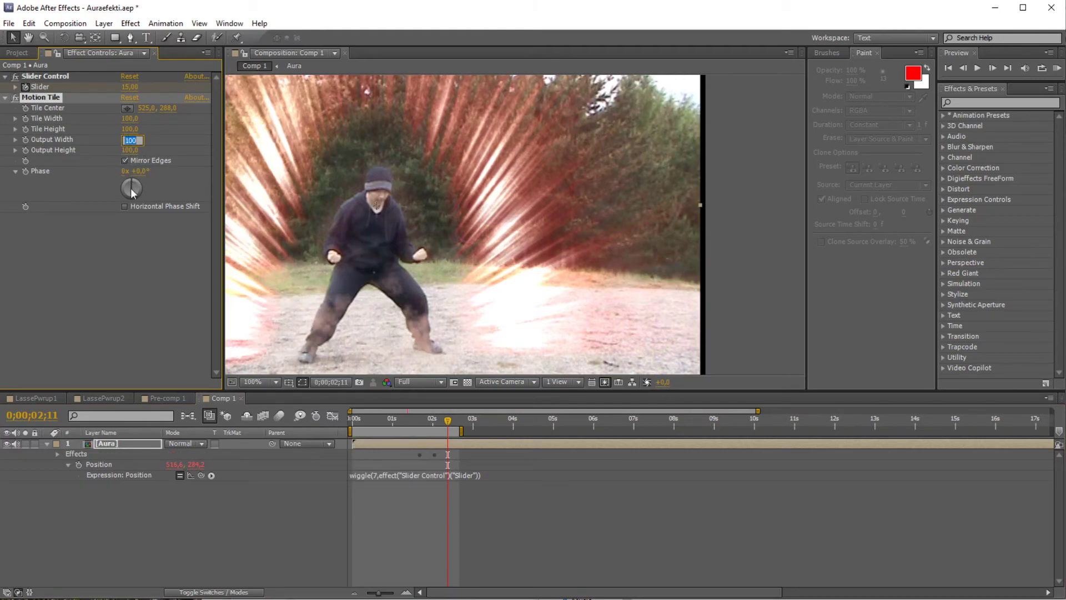
key("Tab")
type("125")
left_click(122, 273)
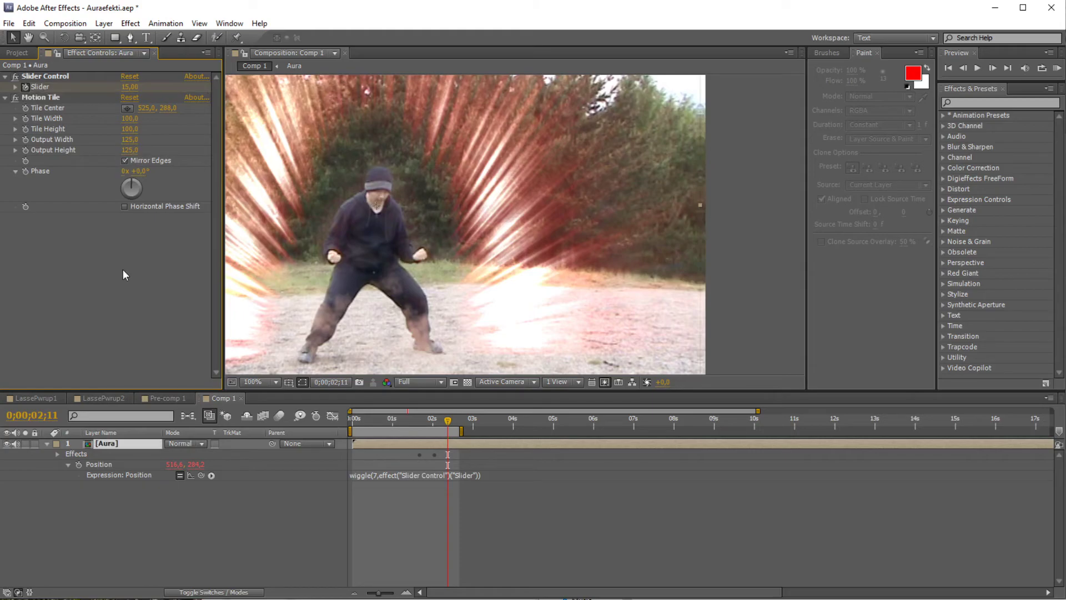
- Try moving the Aura layer off-centre with a much larger Motion Tile Output Width to show the mirrored edges, and undo these changes
left_click_drag(447, 421, 449, 421)
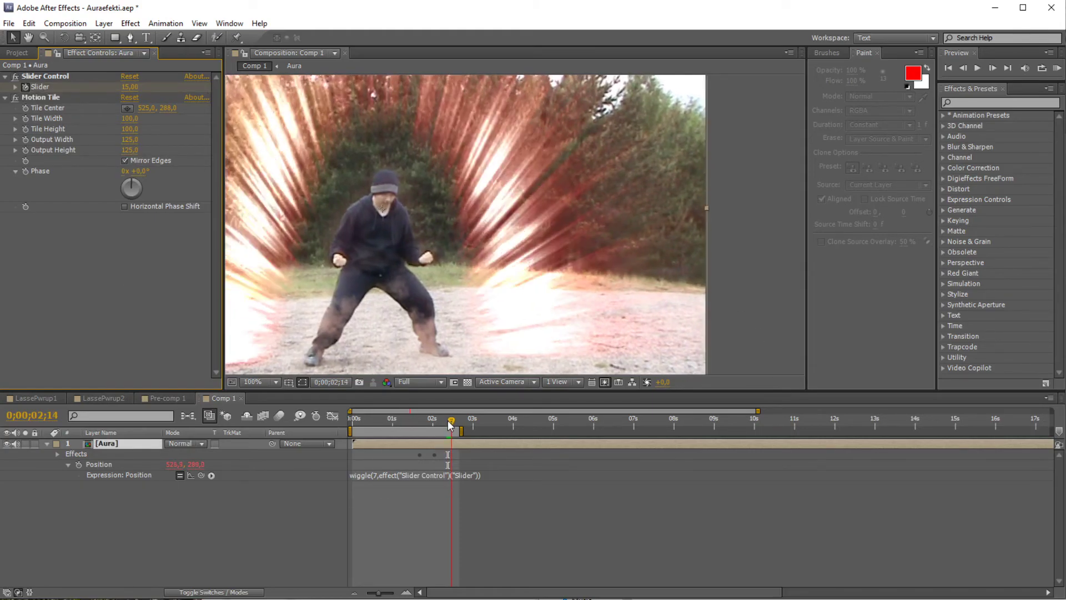
left_click_drag(709, 201, 591, 187)
left_click_drag(131, 140, 172, 143)
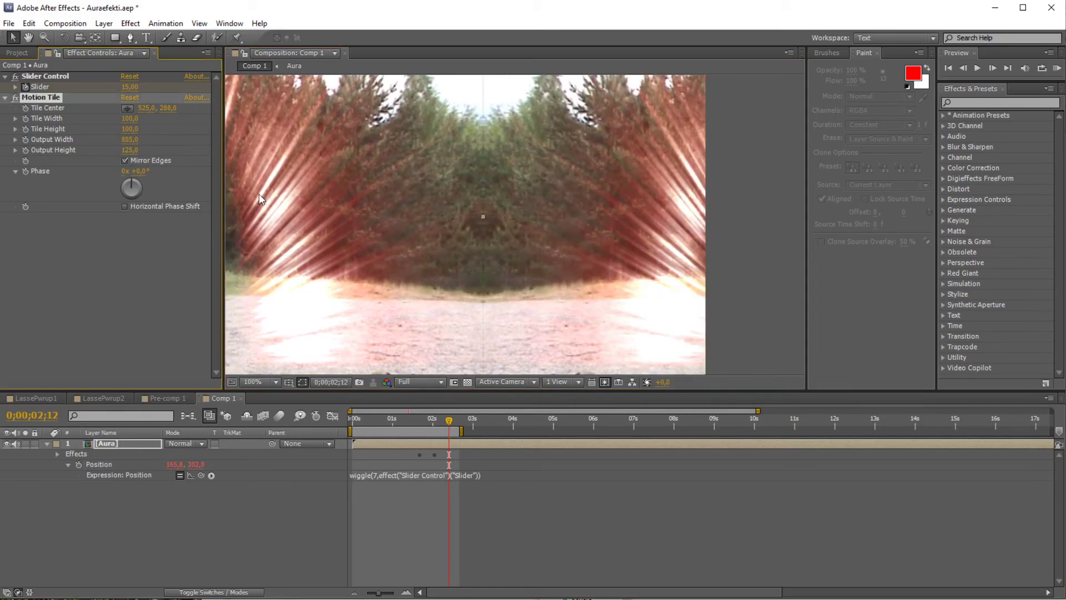
scroll(423, 258, "down", 3)
left_click_drag(447, 232, 468, 224)
key("ctrl+z")
key("ctrl+z")
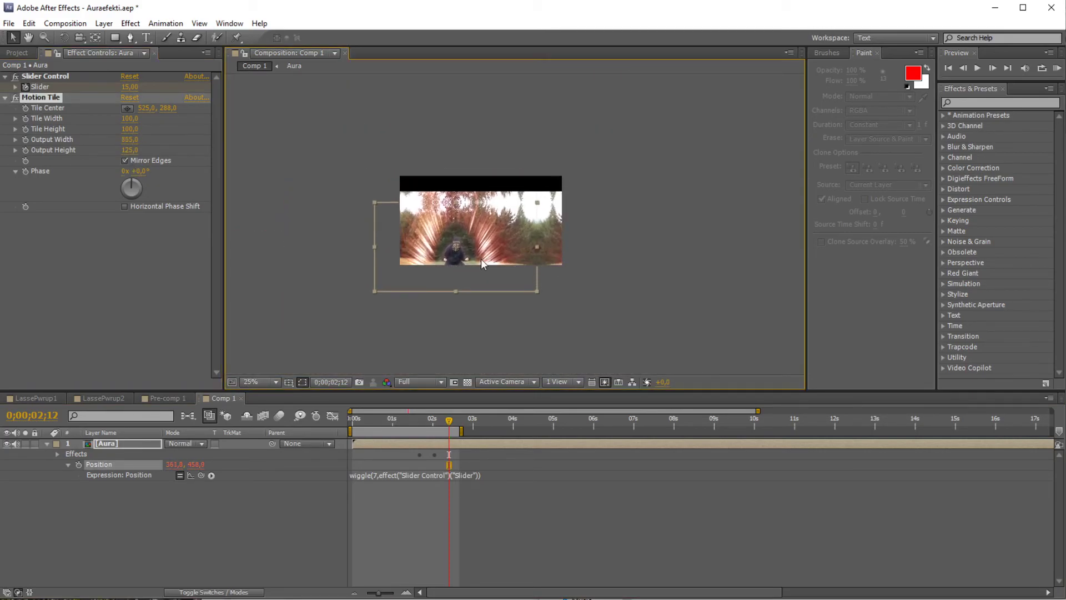
key("ctrl+z")
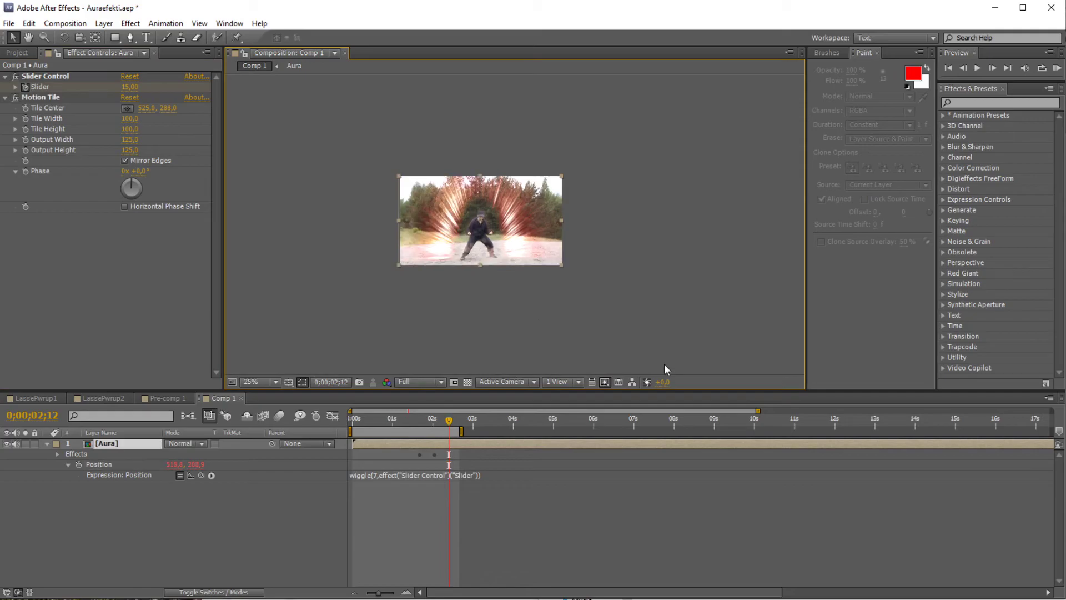
- Preview the shake with mirrored edges from 0;00;01;08 at 50% magnification, and replay it from 0;00;00;19 at 200% to inspect the frame edges
scroll(627, 235, "up", 2)
key("slash")
left_click_drag(447, 424, 403, 424)
scroll(322, 271, "down", 1)
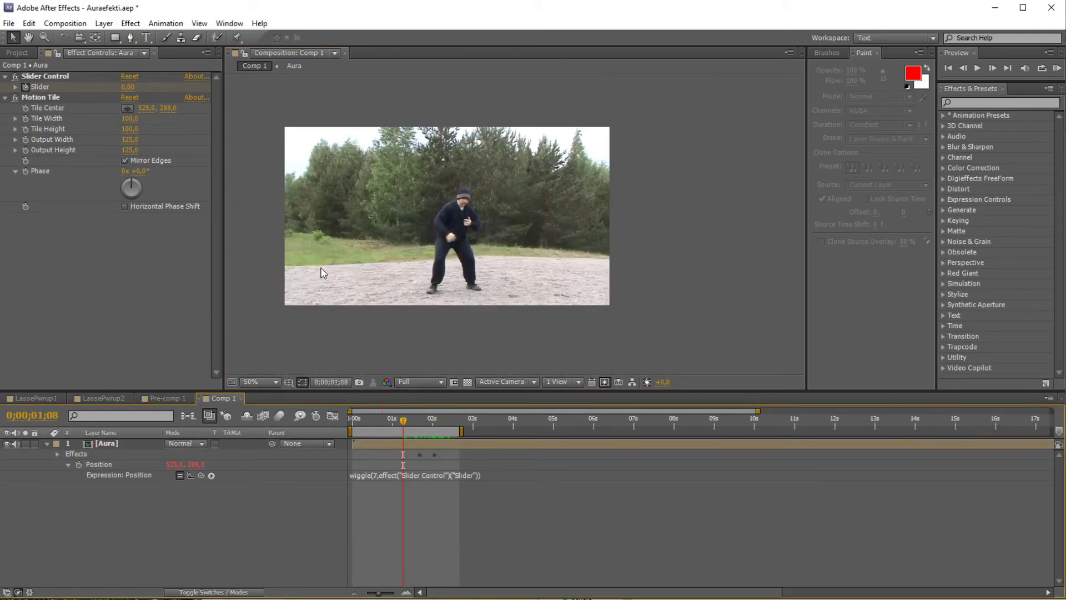
left_click_drag(321, 270, 389, 291)
scroll(459, 304, "up", 1)
scroll(460, 305, "down", 1)
left_click_drag(476, 309, 455, 305)
key("space")
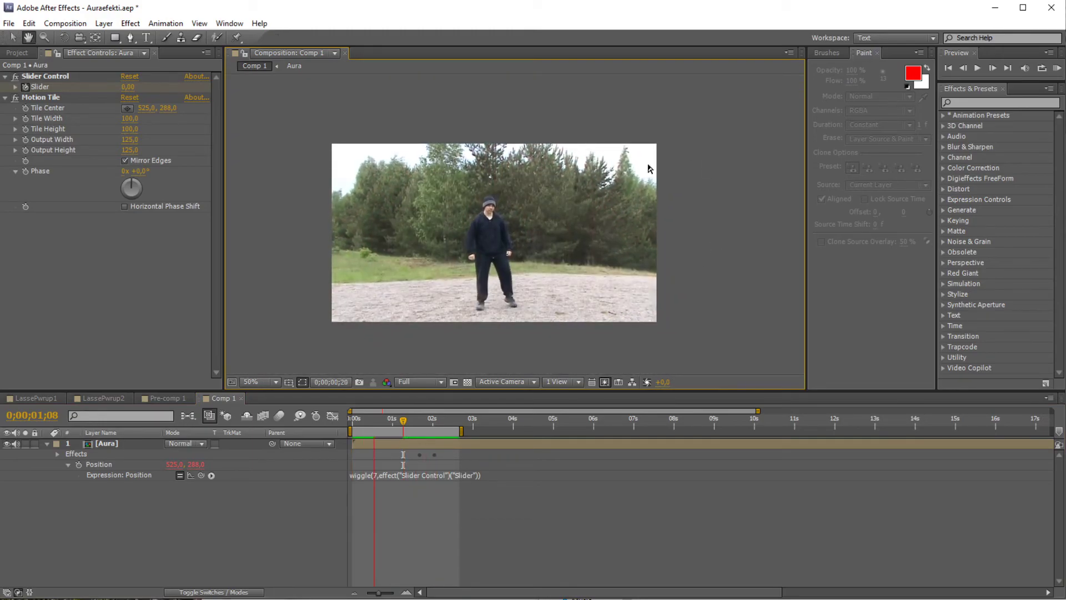
scroll(448, 262, "up", 4)
key("space")
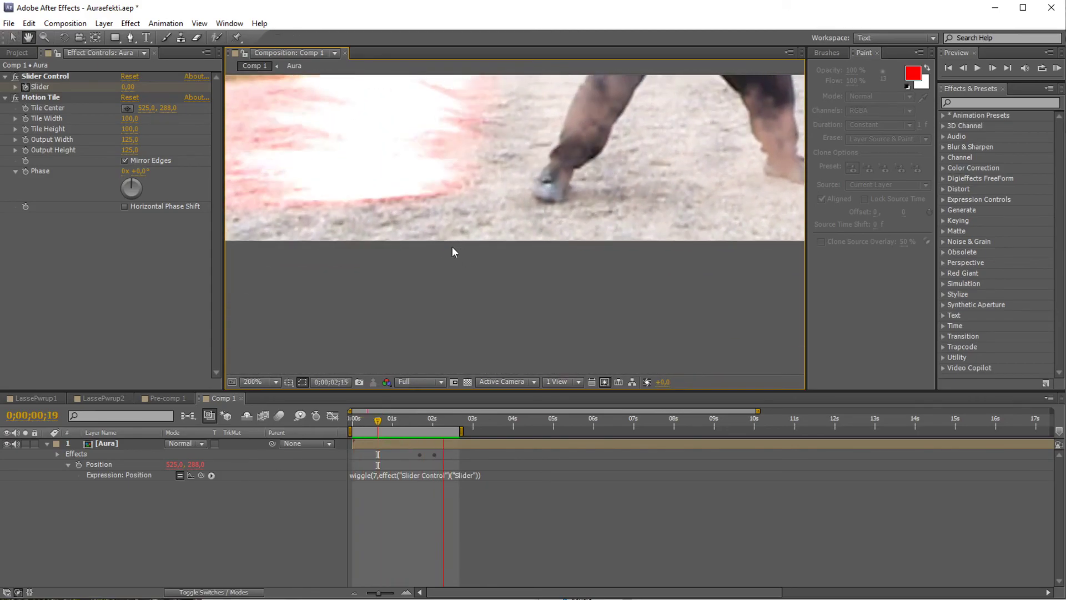
key("space")
- Replay the shake from 0;00;01;03 with the whole frame in view at 50% magnification
scroll(442, 255, "down", 2)
left_click_drag(499, 216, 462, 268)
scroll(457, 302, "up", 1)
scroll(461, 267, "down", 1)
mouse_move(380, 425)
left_mouse_down()
mouse_move(428, 435)
mouse_move(397, 436)
left_mouse_up()
key("space")
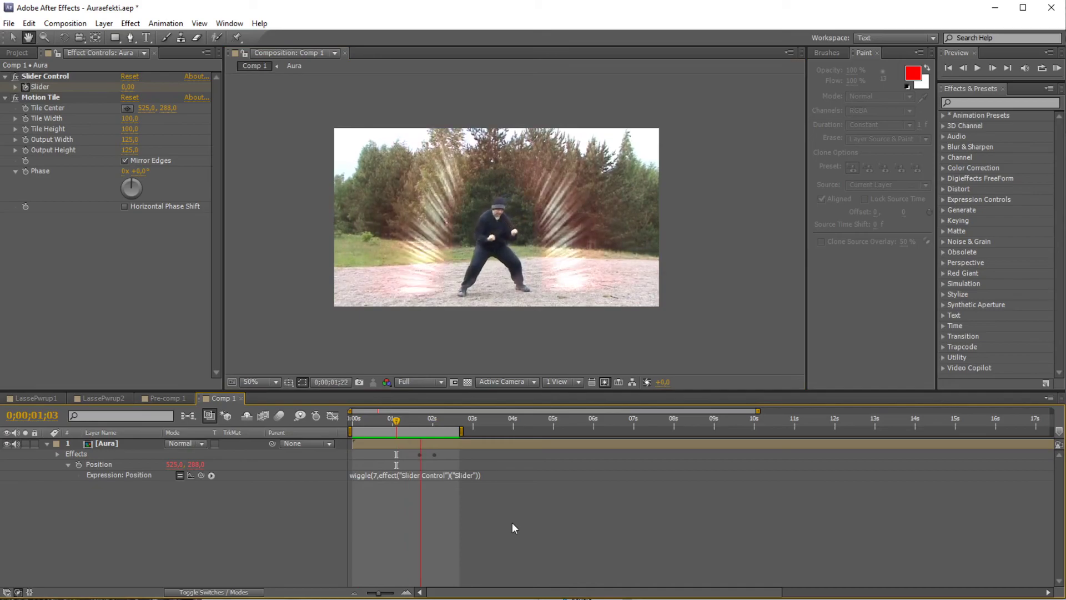
key("space")
- Enable motion blur for the Aura layer
left_click(146, 442)
key("F4")
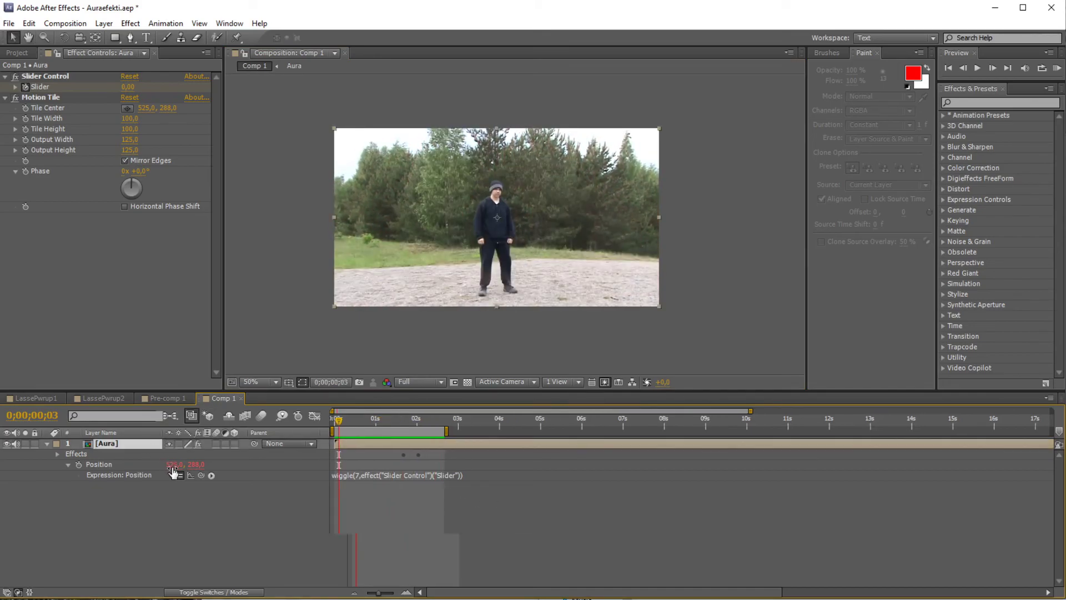
left_click(216, 443)
- Preview the motion-blurred shake from 0;00;01;15 and inspect the frame at 0;00;01;25
left_click(395, 419)
key("space")
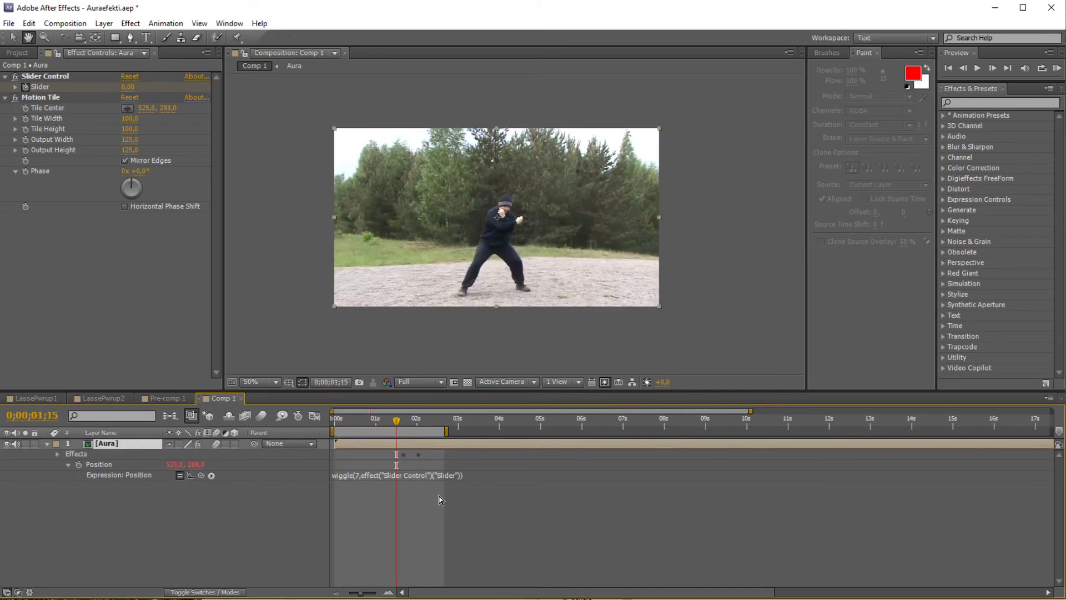
key("space")
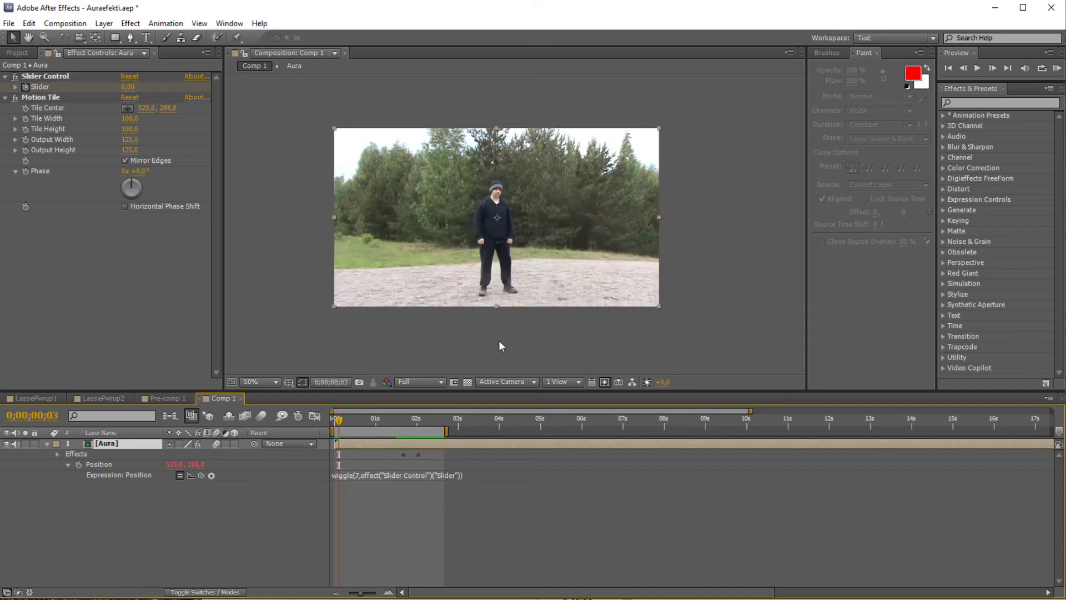
left_click(499, 345)
key("space")
mouse_move(410, 420)
left_mouse_down()
mouse_move(427, 422)
mouse_move(410, 422)
left_mouse_up()
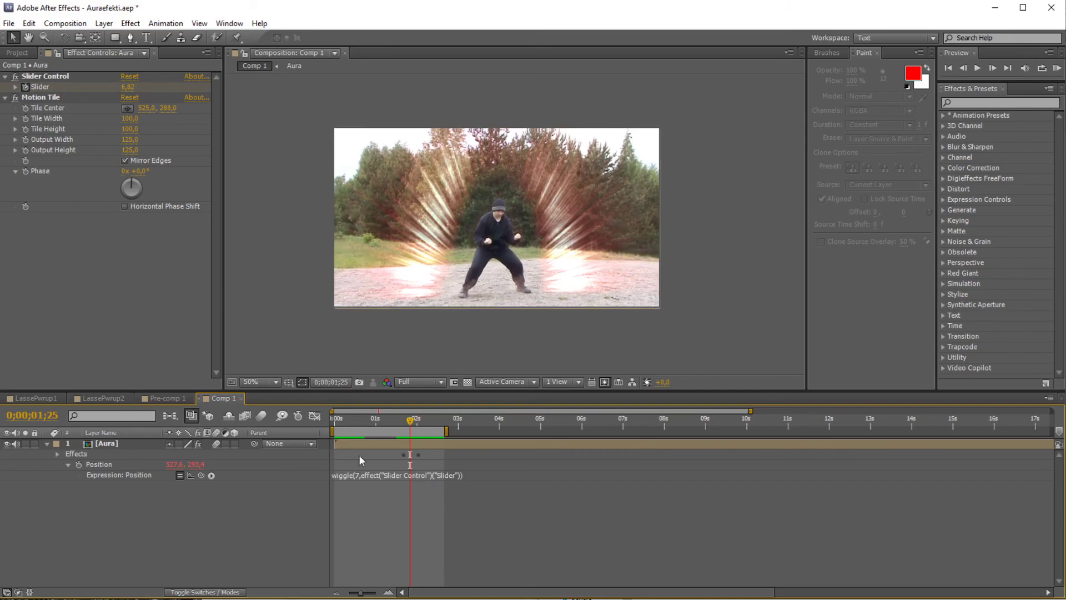
- Collapse the Aura layer's properties, fit the frame to the viewer, and preview the finished shot from 0;00;00;00
key("s")
key("s")
left_click_drag(392, 416, 332, 419)
scroll(334, 287, "up", 1)
left_click_drag(334, 288, 364, 289)
left_click(261, 381)
left_click(278, 411)
key("space")
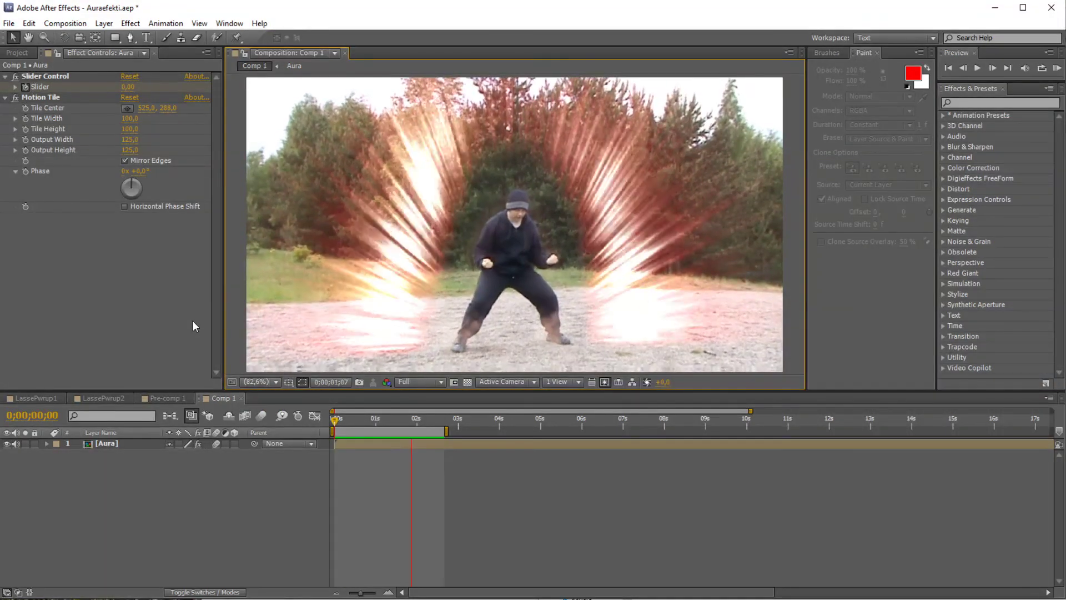
key("space")
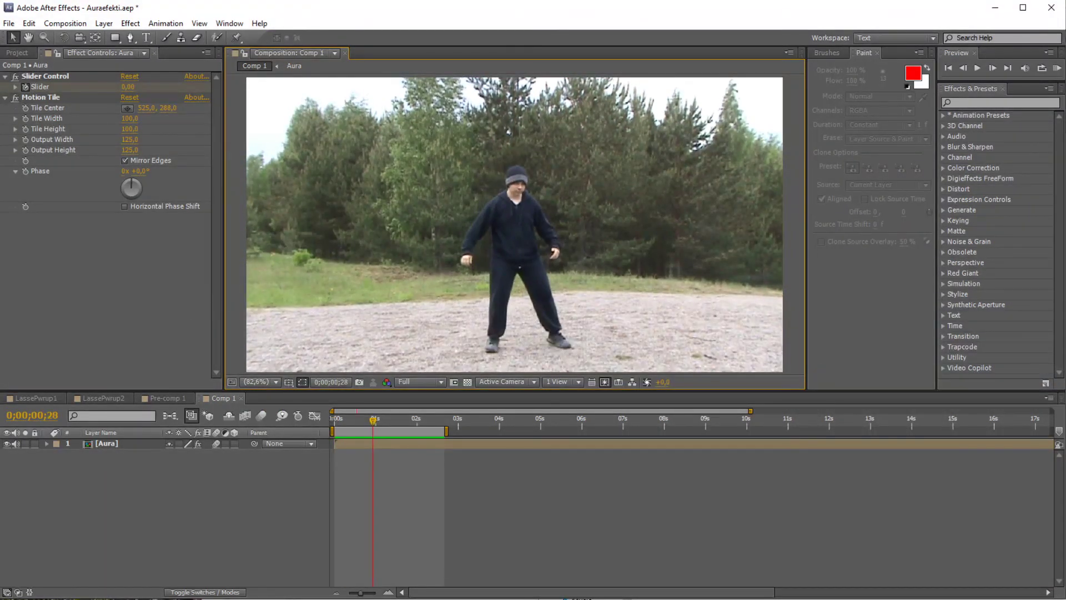